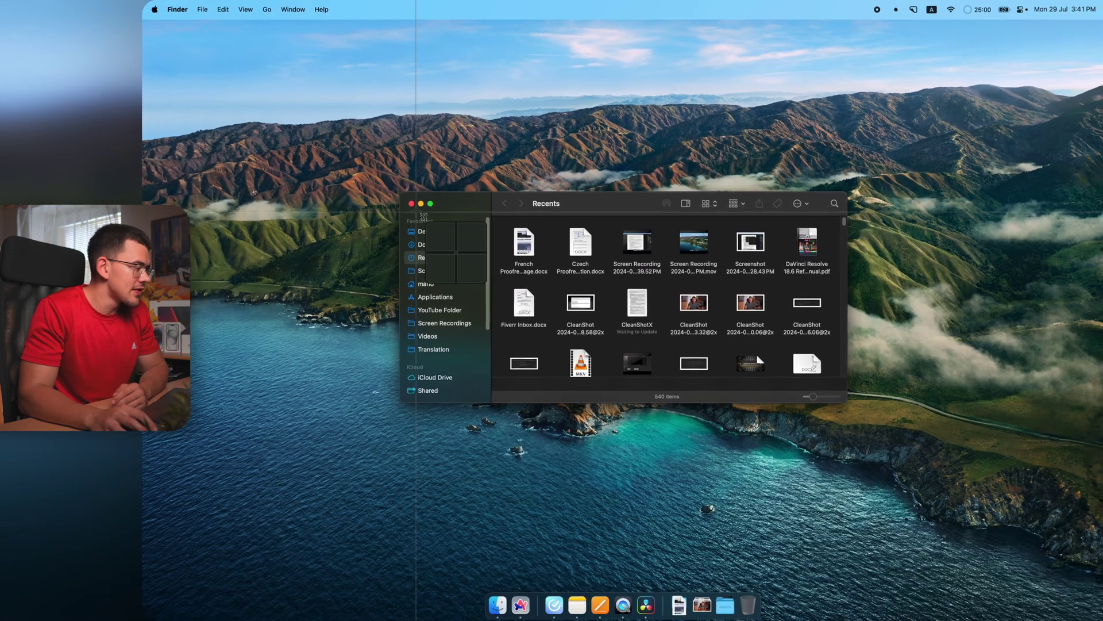
Step: Capture an area screenshot of the Finder window showing Recents and pin the capture to the screen
drag(377, 160, 1102, 496)
drag(843, 389, 843, 390)
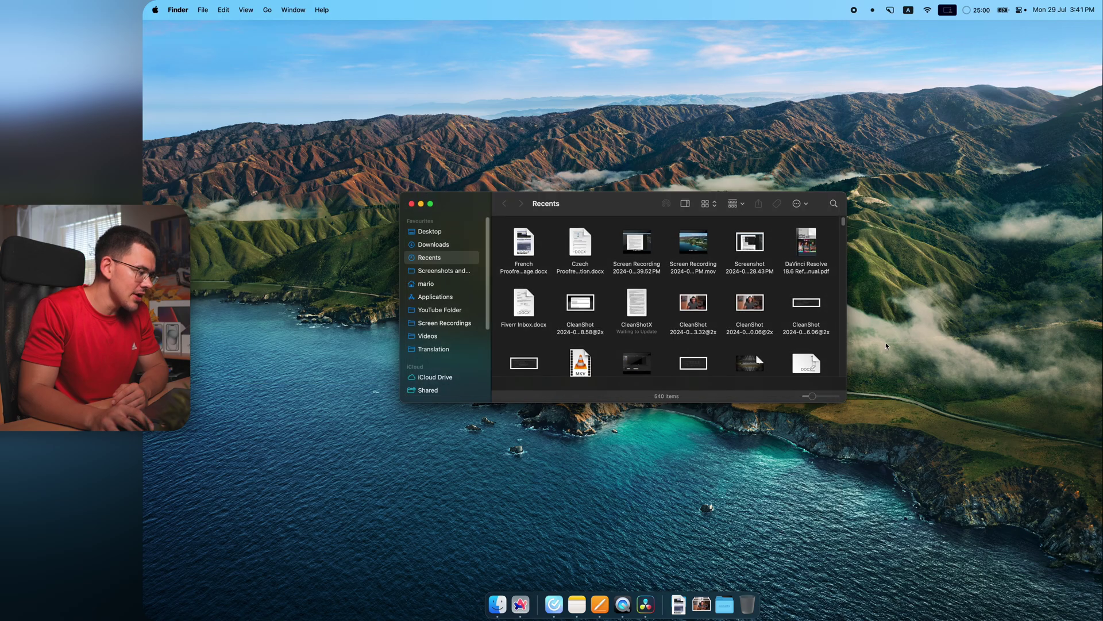
mouse_move(1051, 542)
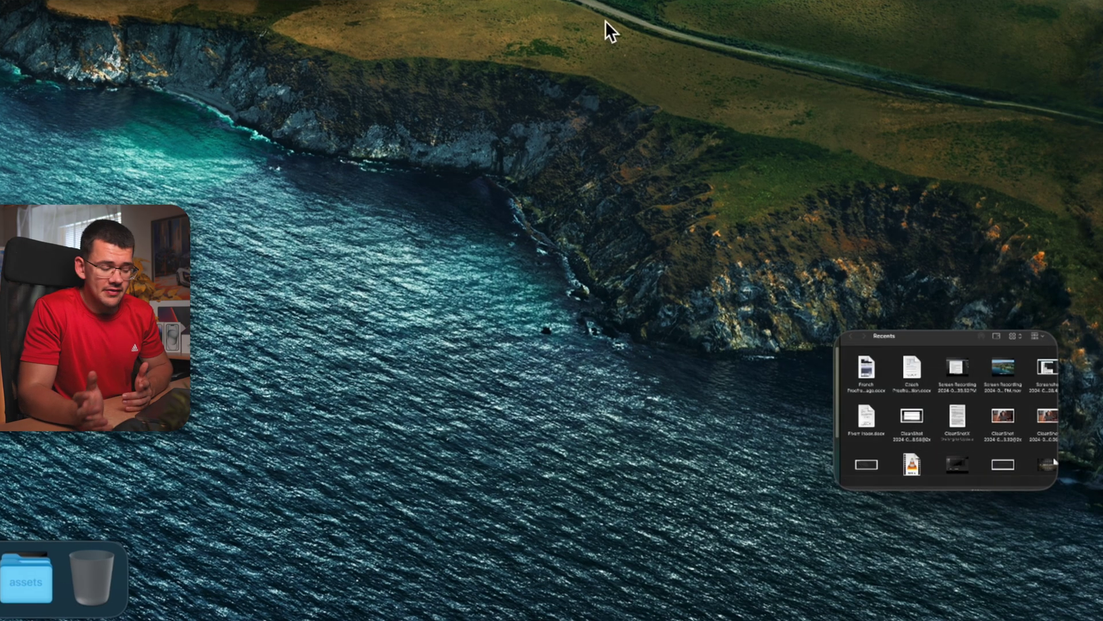
mouse_move(899, 452)
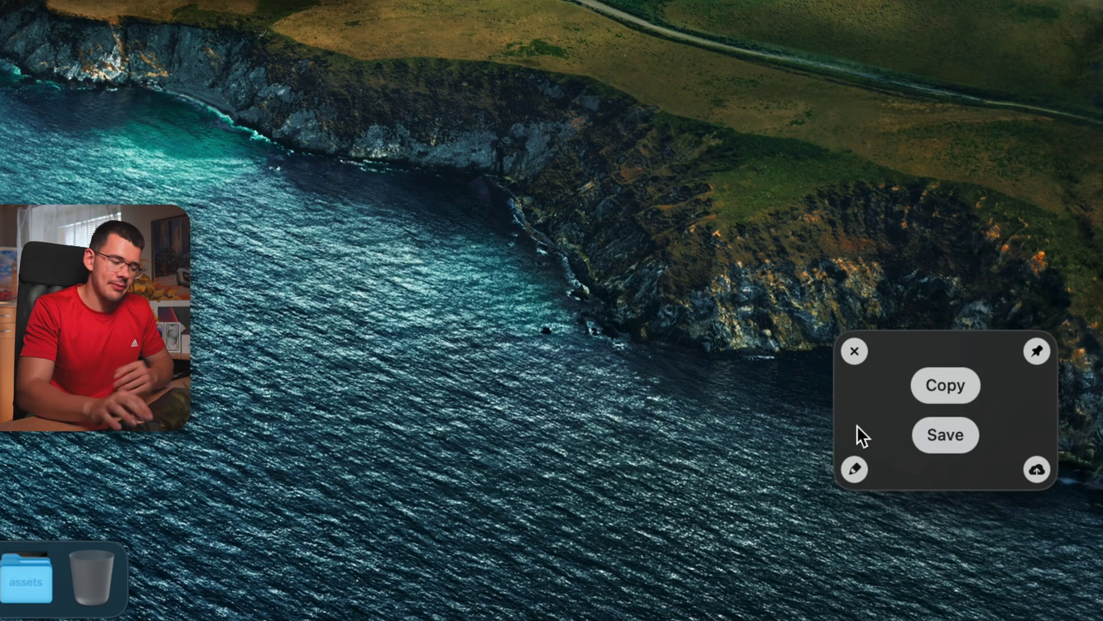
click(1037, 351)
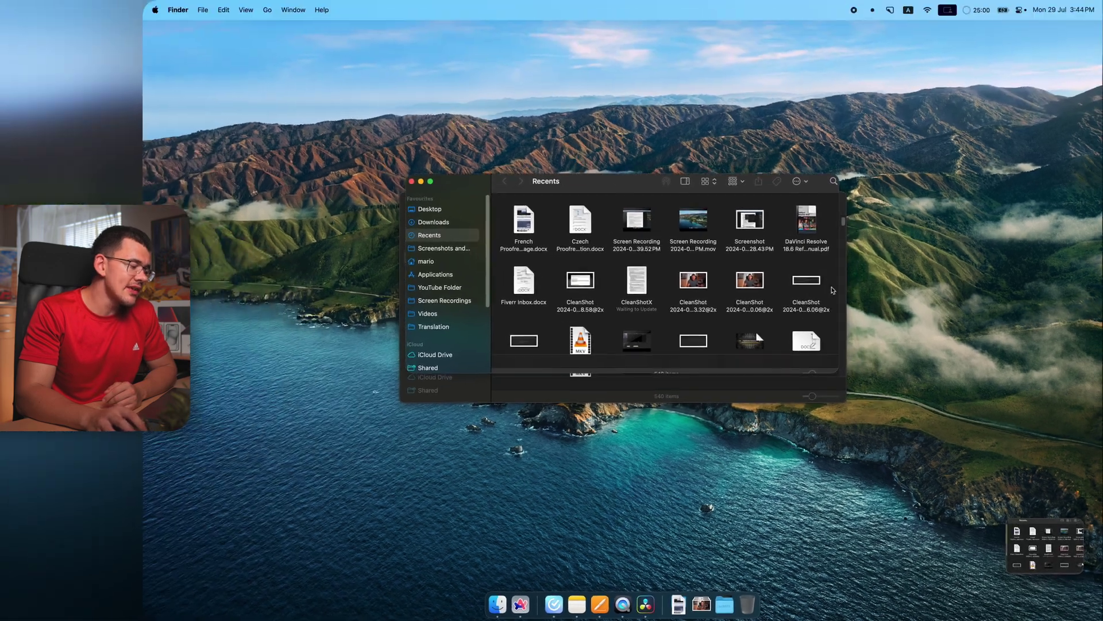
Step: Move the pinned screenshot to the desktop's upper-right area, clear of the Finder window, and toggle its lock
drag(629, 207, 814, 131)
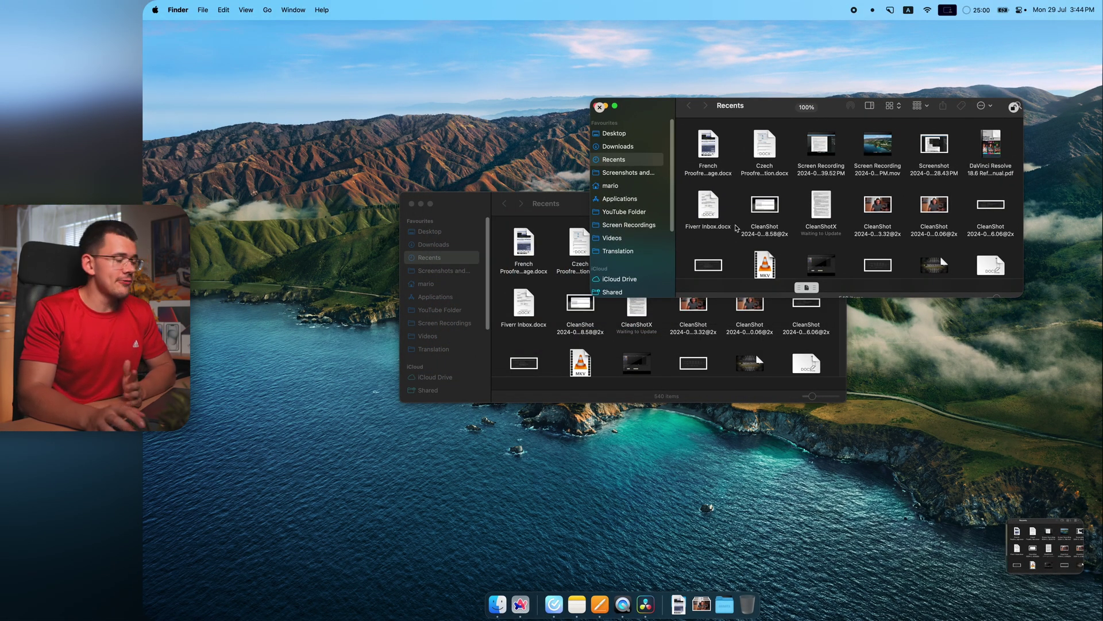
drag(848, 180, 915, 111)
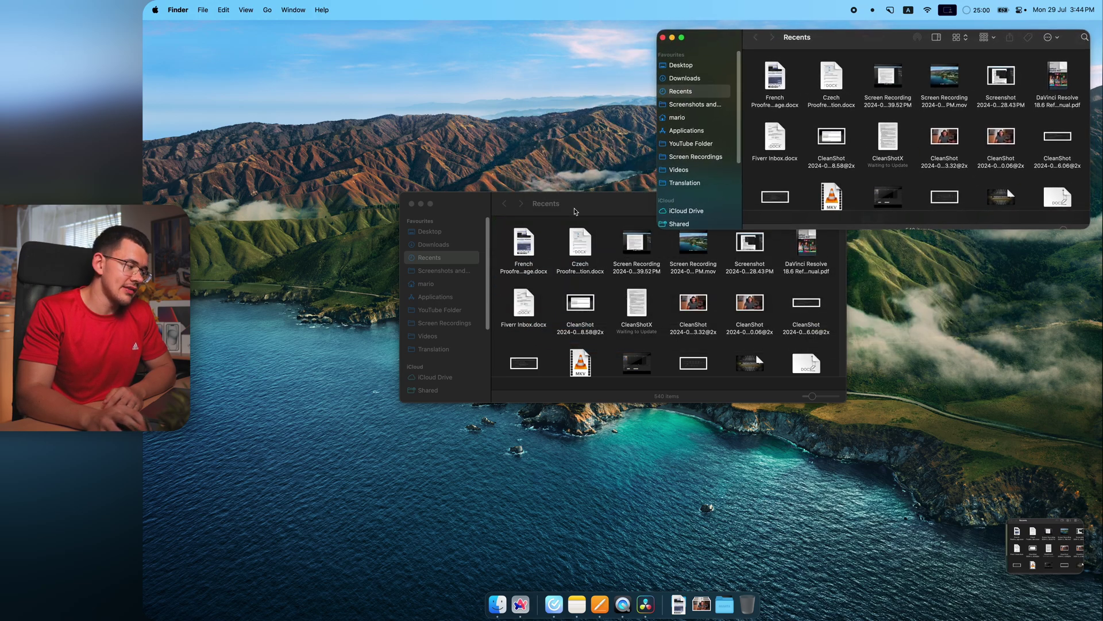
drag(597, 204, 476, 122)
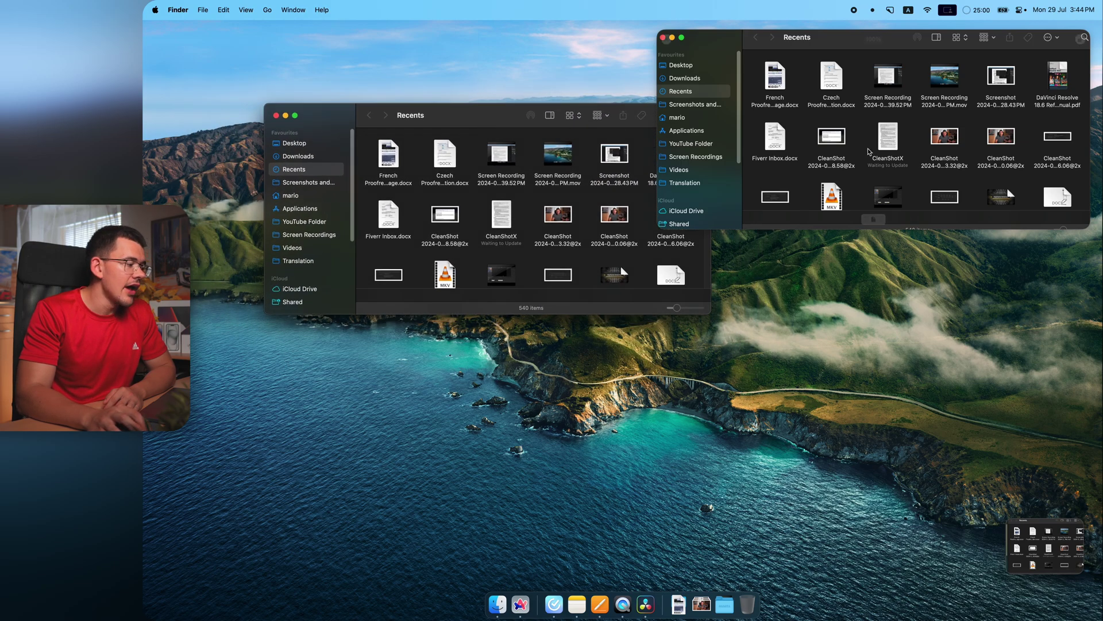
click(905, 143)
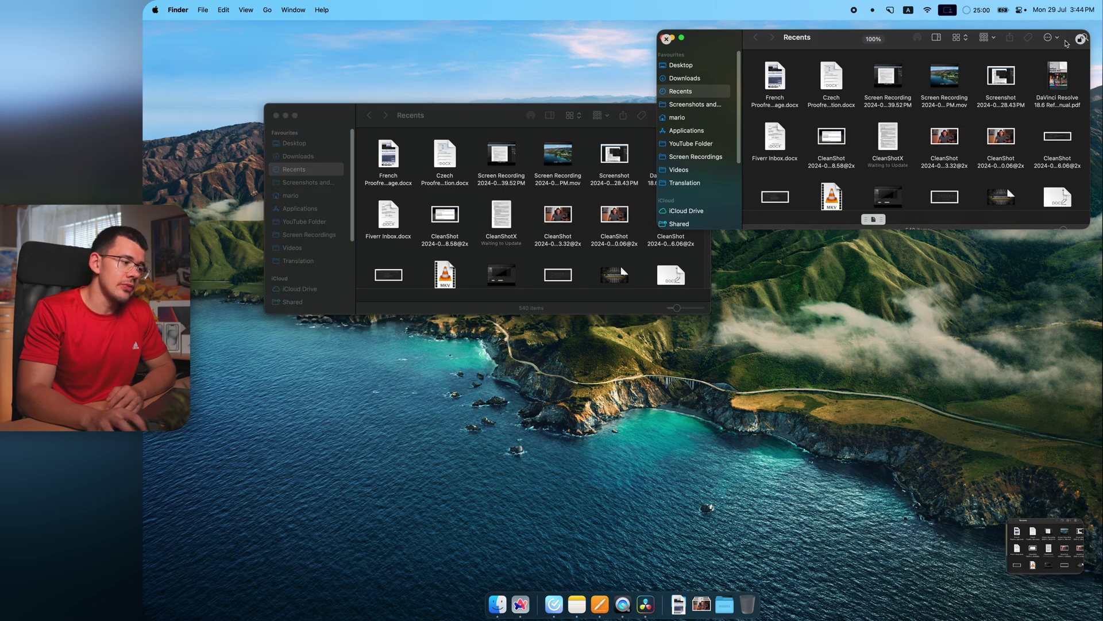
click(1081, 39)
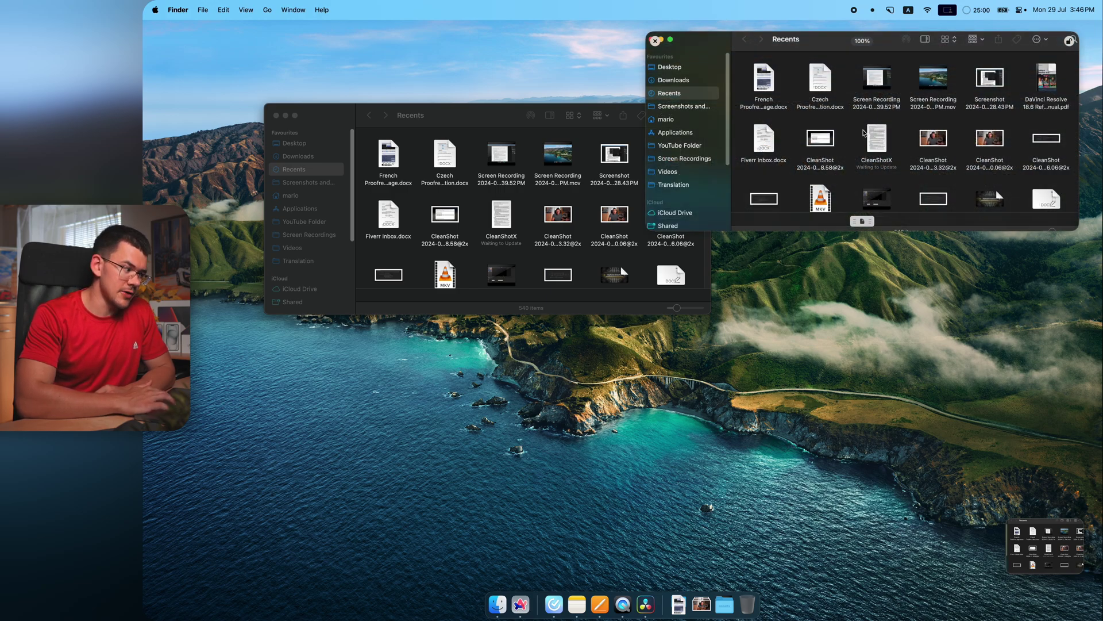
Step: Scale the pinned screenshot up to 177% and down to 68%, and export it out of the pin as a file
scroll(863, 133, up, 5)
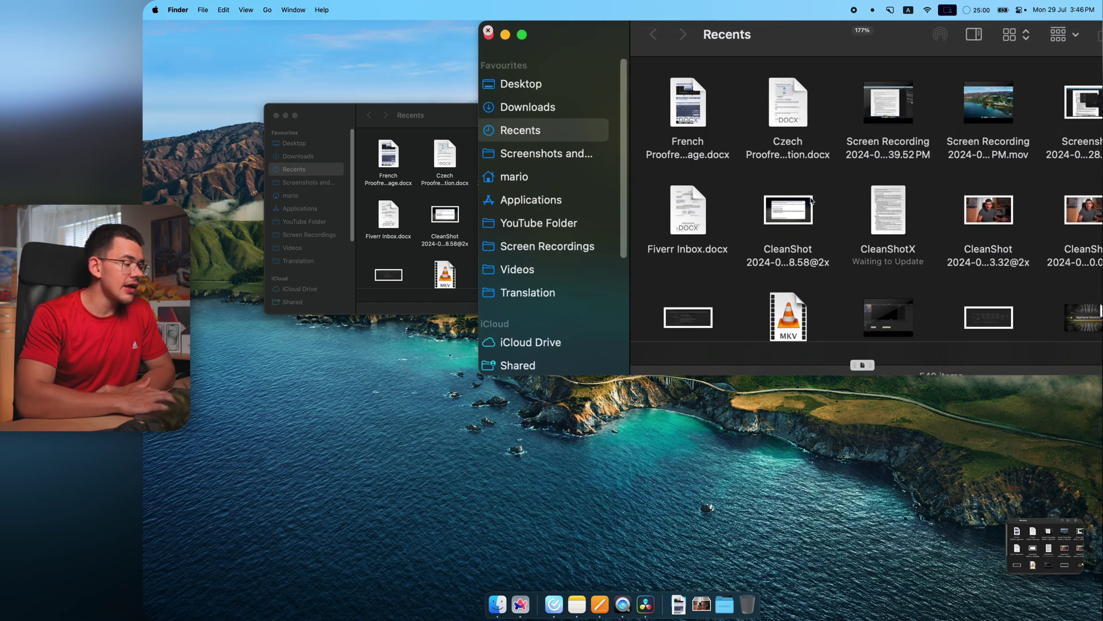
scroll(886, 236, down, 8)
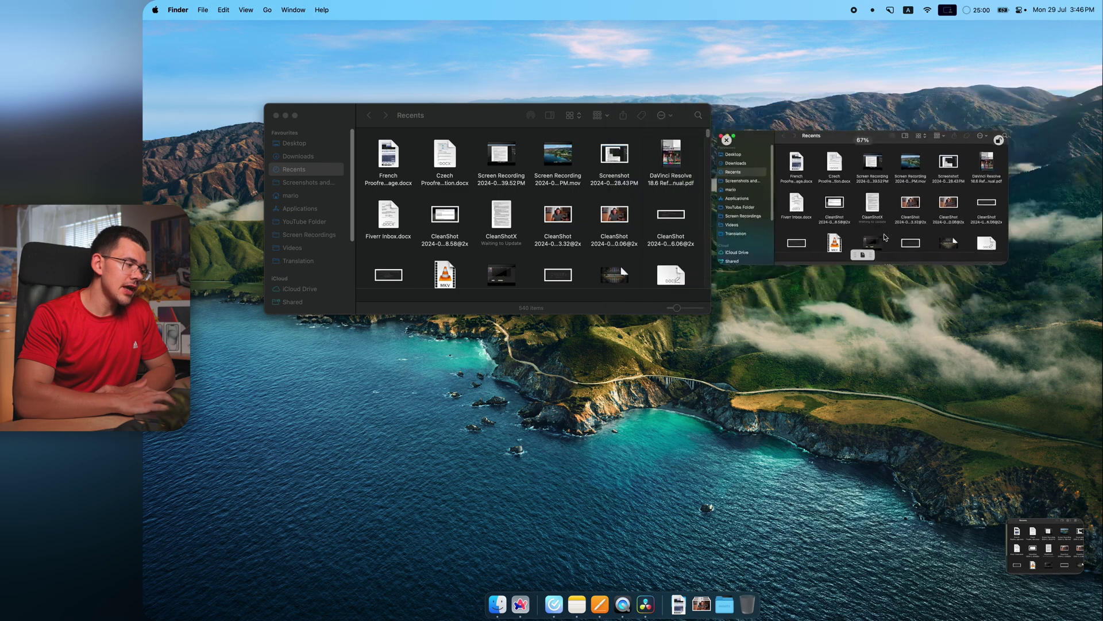
scroll(880, 195, up, 1)
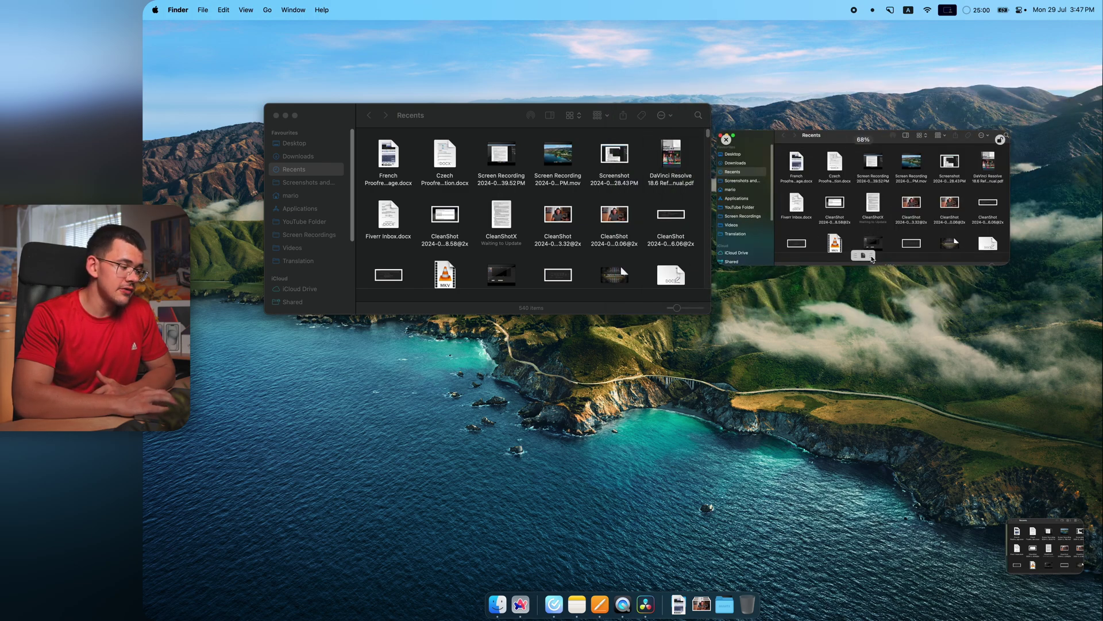
drag(870, 258, 887, 213)
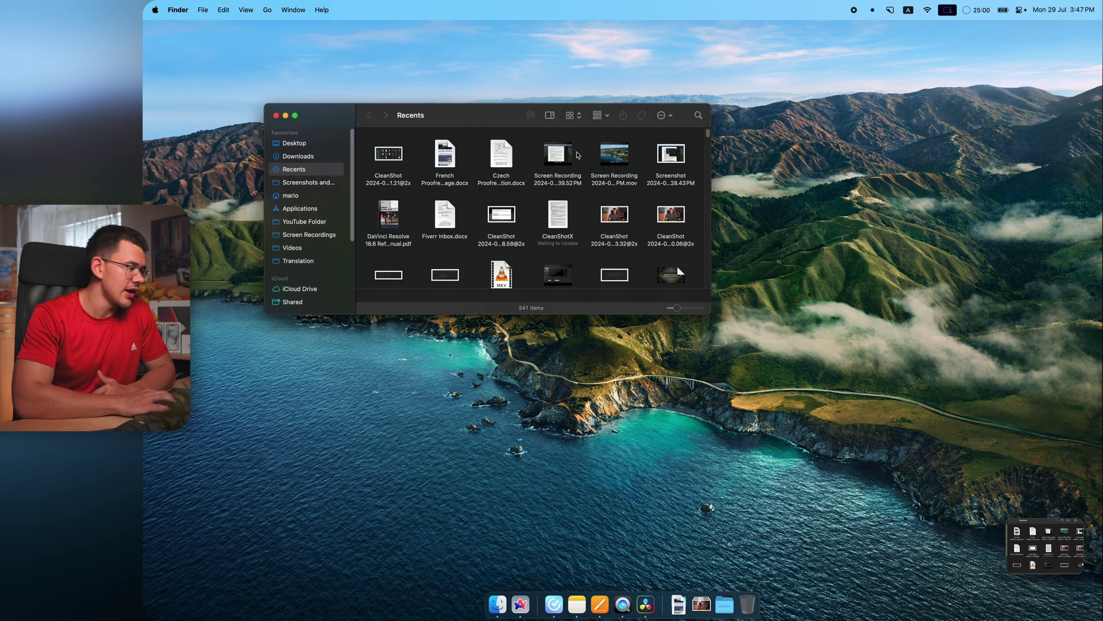
Step: Open the captured screenshot in the annotation editor and crop off the Finder sidebar, leaving 1490 × 856 px
mouse_move(1023, 557)
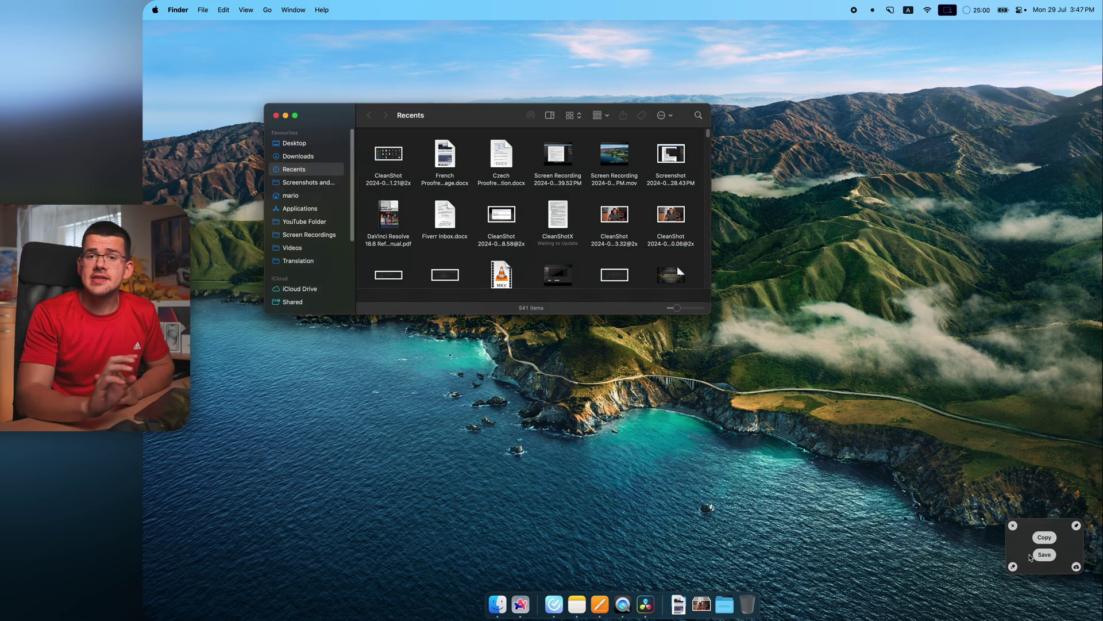
click(1014, 567)
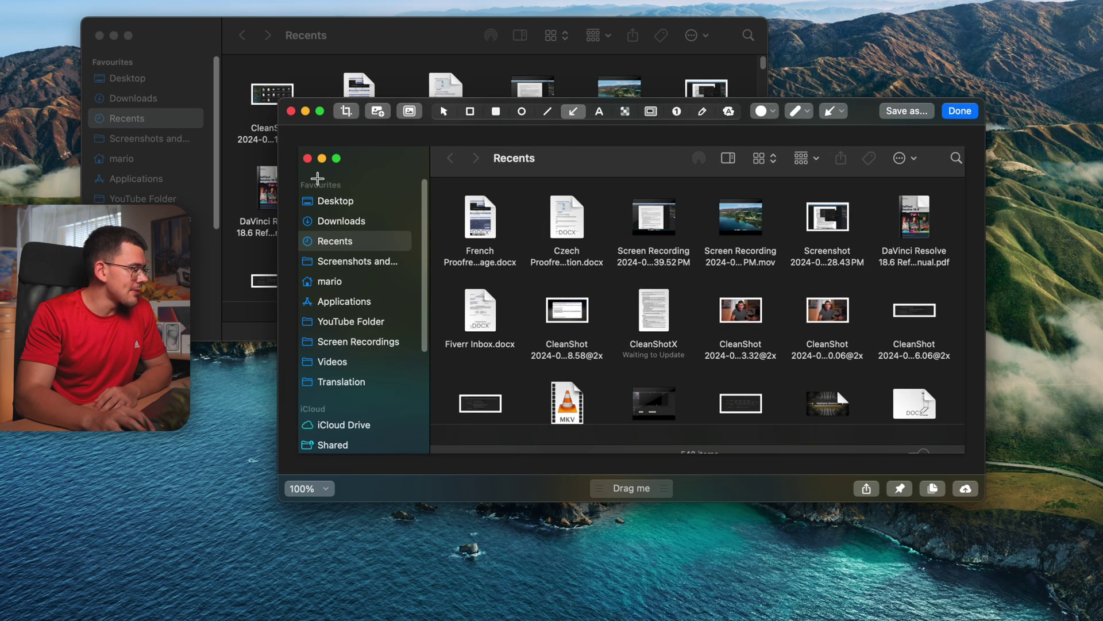
click(345, 112)
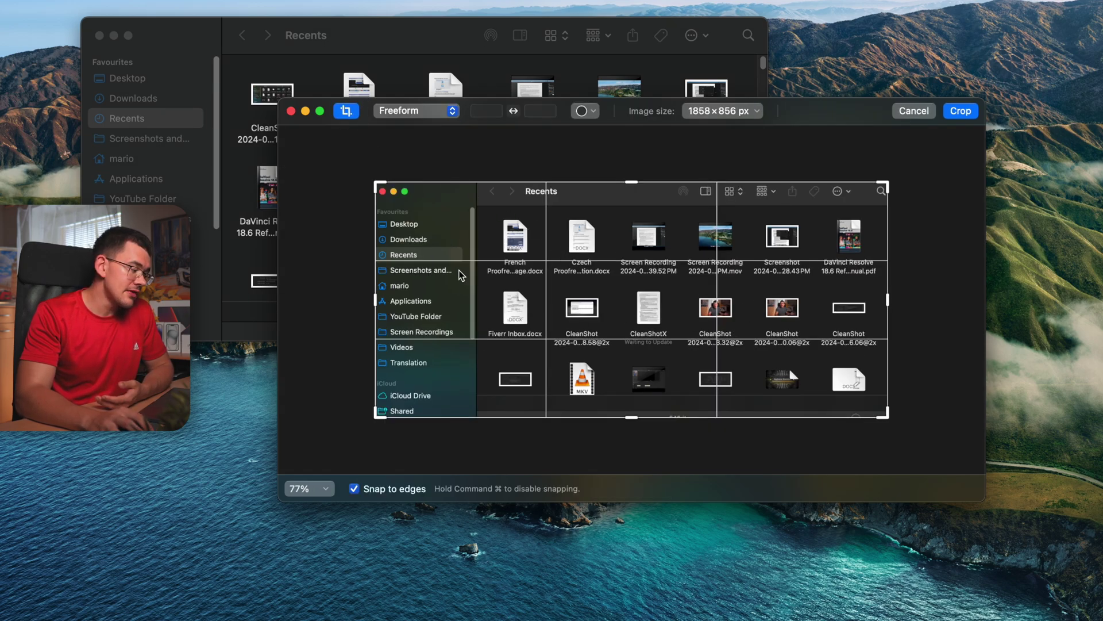
drag(383, 299, 485, 299)
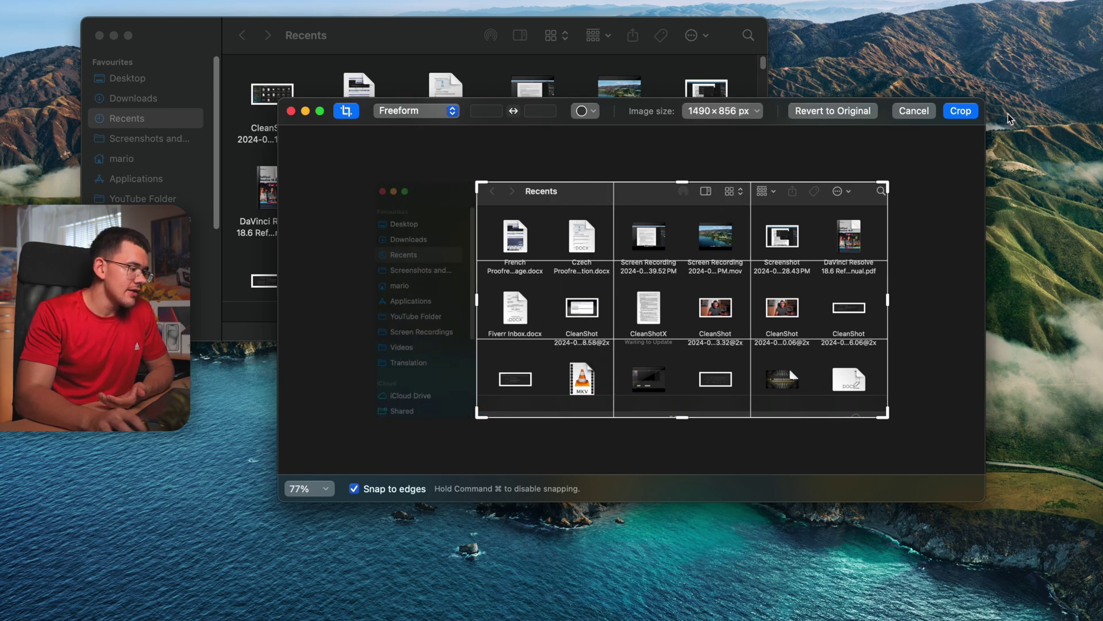
click(962, 113)
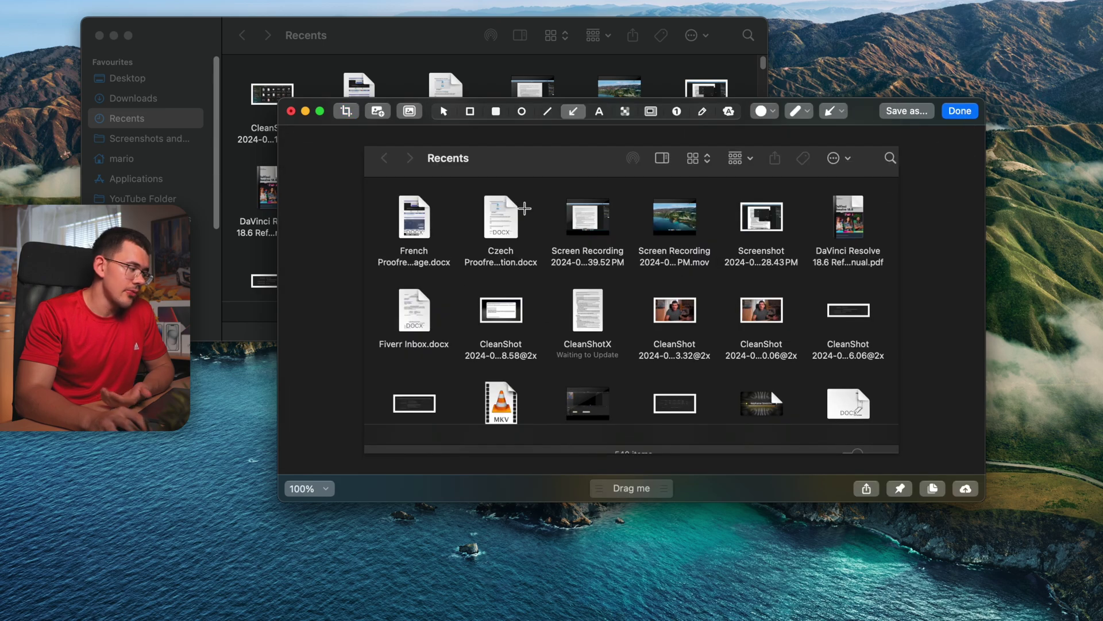
Step: Restore the crop area to the full 1858 × 856 px and review the aspect ratio and image size options
click(346, 111)
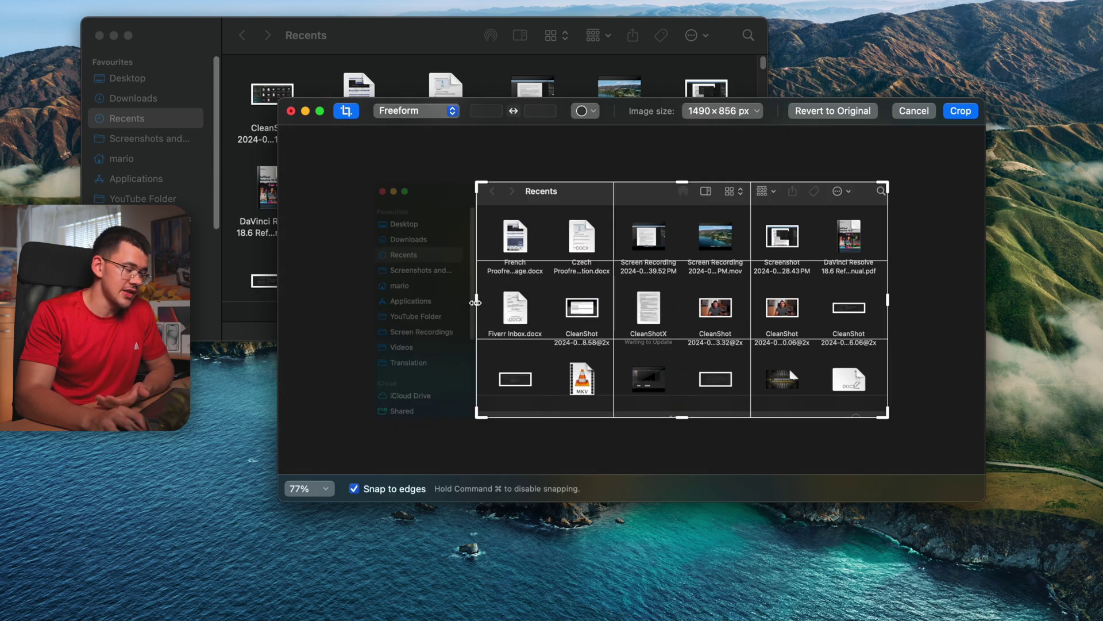
drag(476, 303, 375, 303)
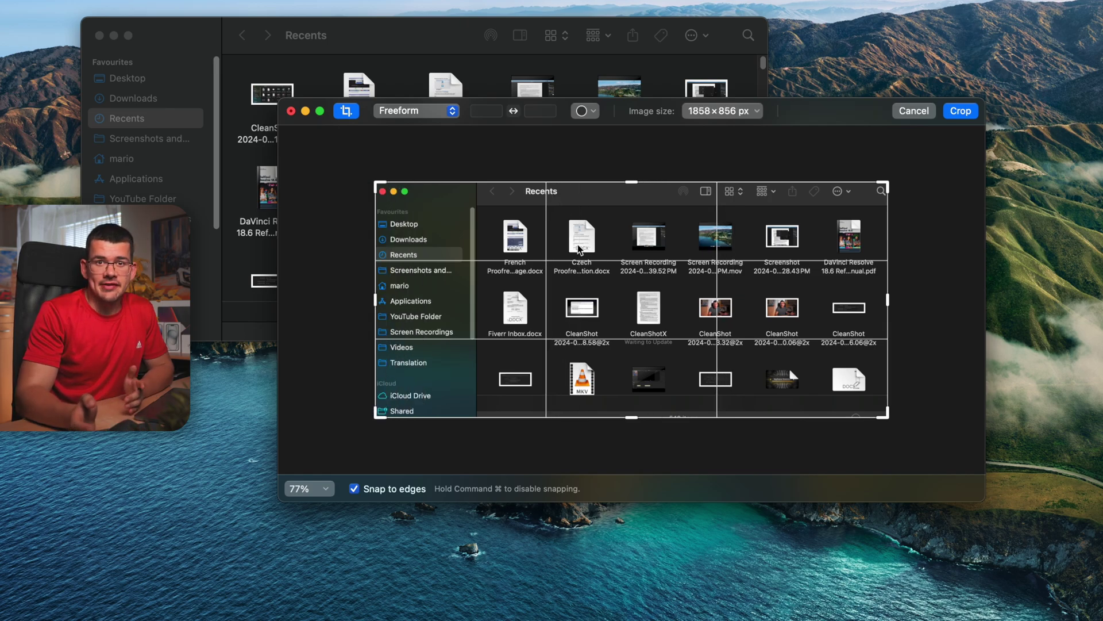
click(430, 111)
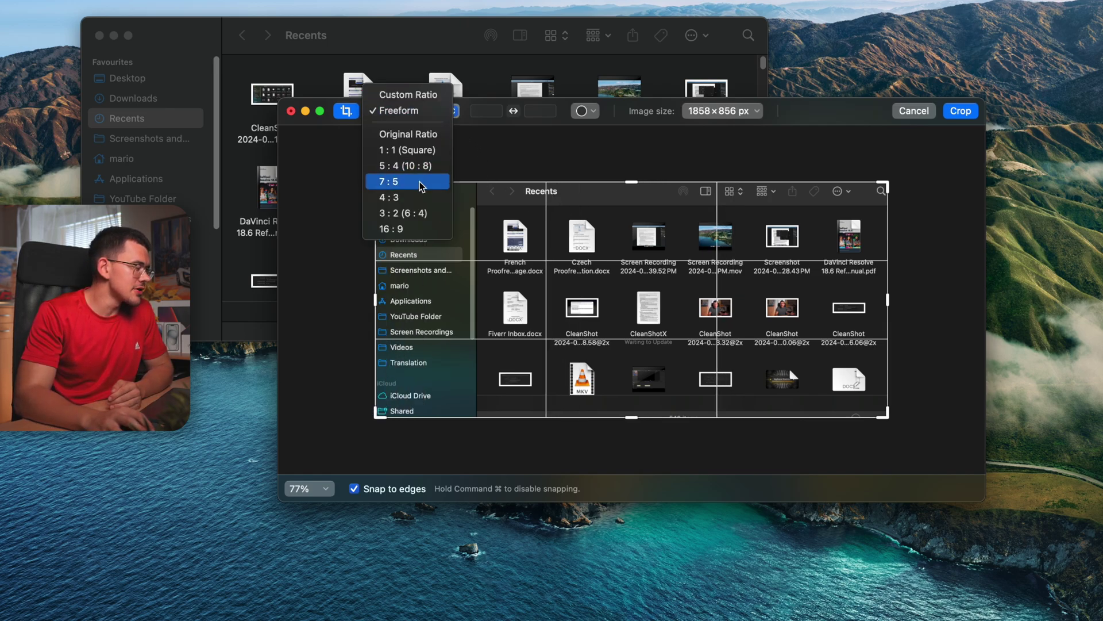
click(560, 141)
click(722, 111)
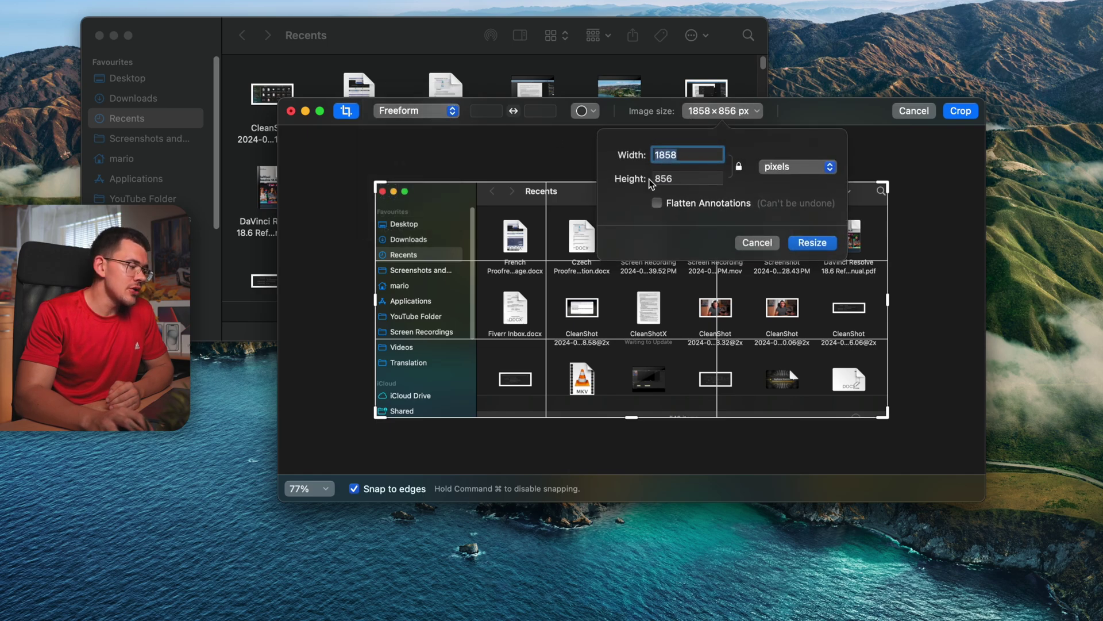
key(Escape)
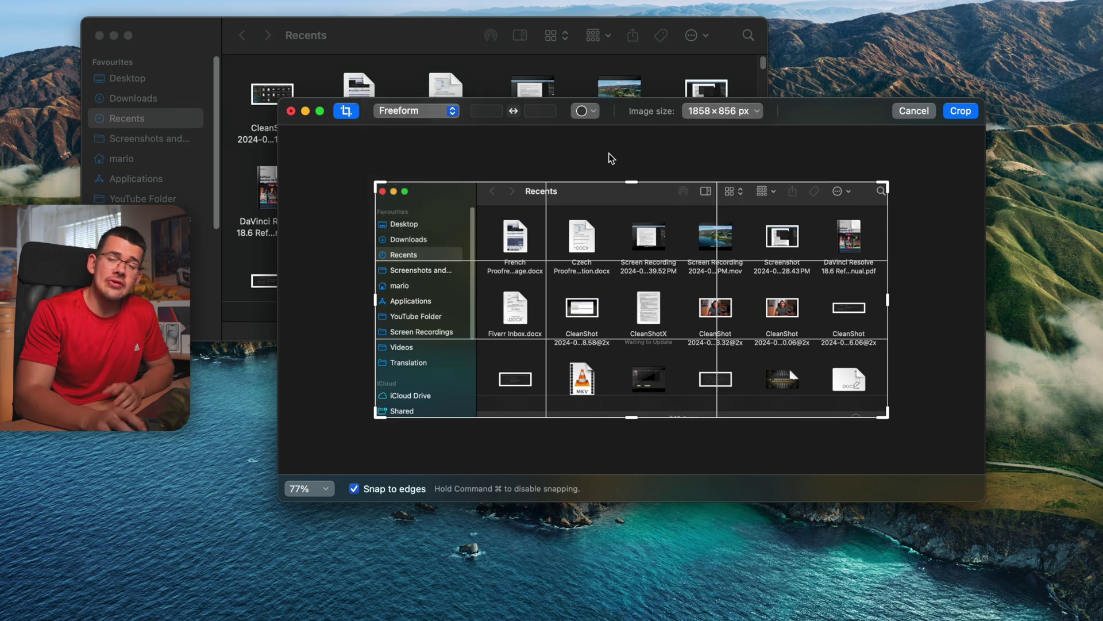
Step: Set the canvas background to Transparent and extend the crop area upward and rightward to 2033 × 985 px
click(584, 111)
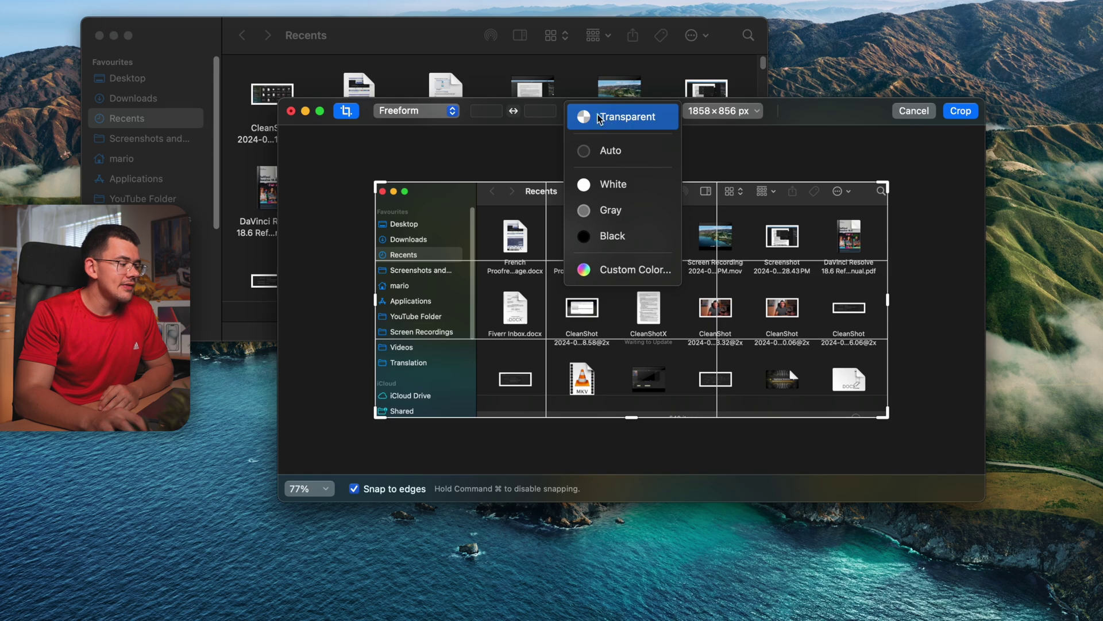
click(639, 119)
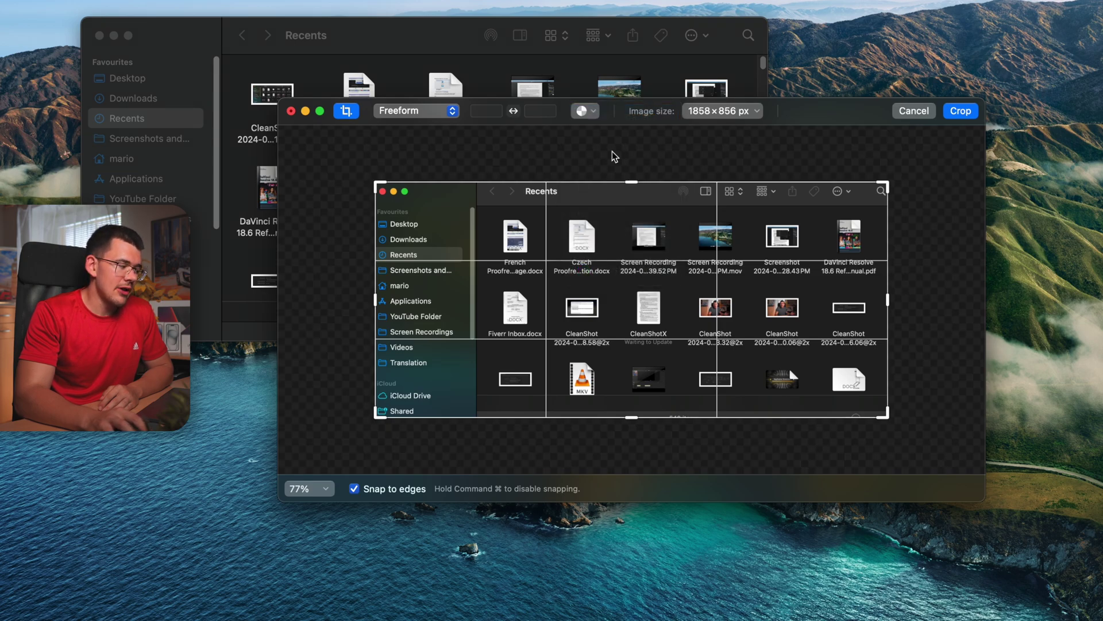
drag(624, 182, 632, 141)
drag(891, 270, 936, 270)
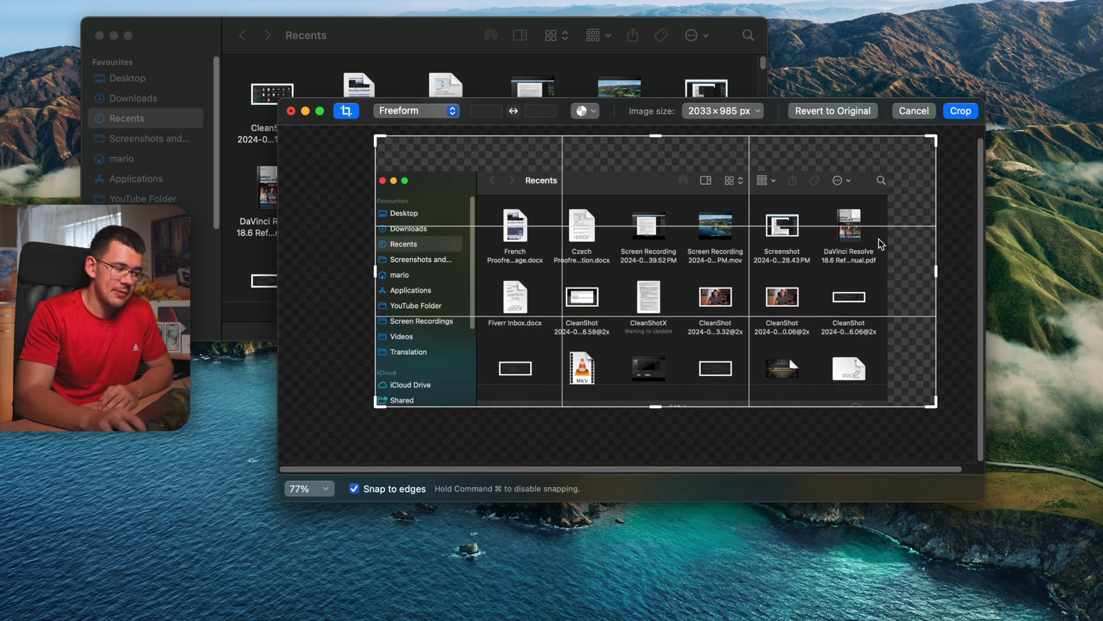
click(961, 111)
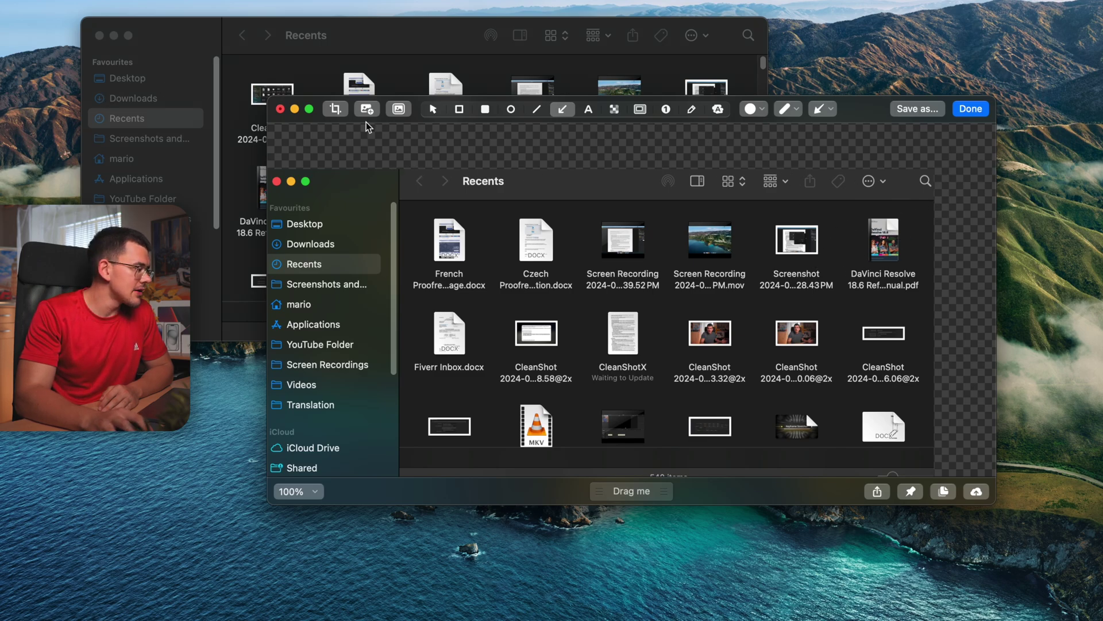
Step: Crop away the transparent margins above and beside the Finder image, restoring it to 1858 × 856 px
click(335, 108)
drag(938, 268, 888, 266)
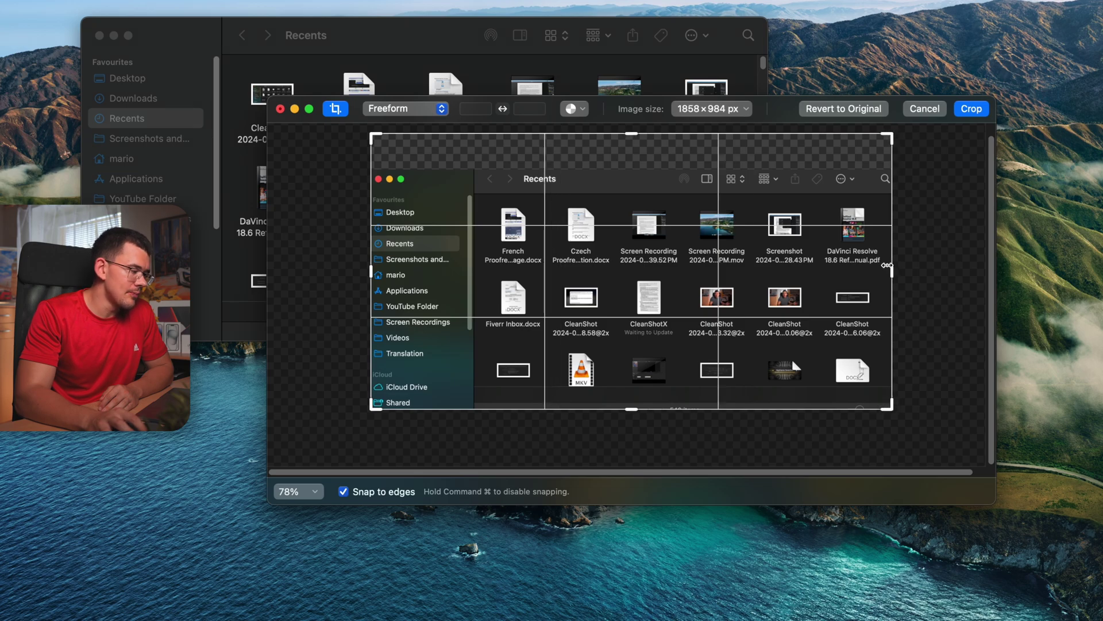
drag(622, 133, 633, 166)
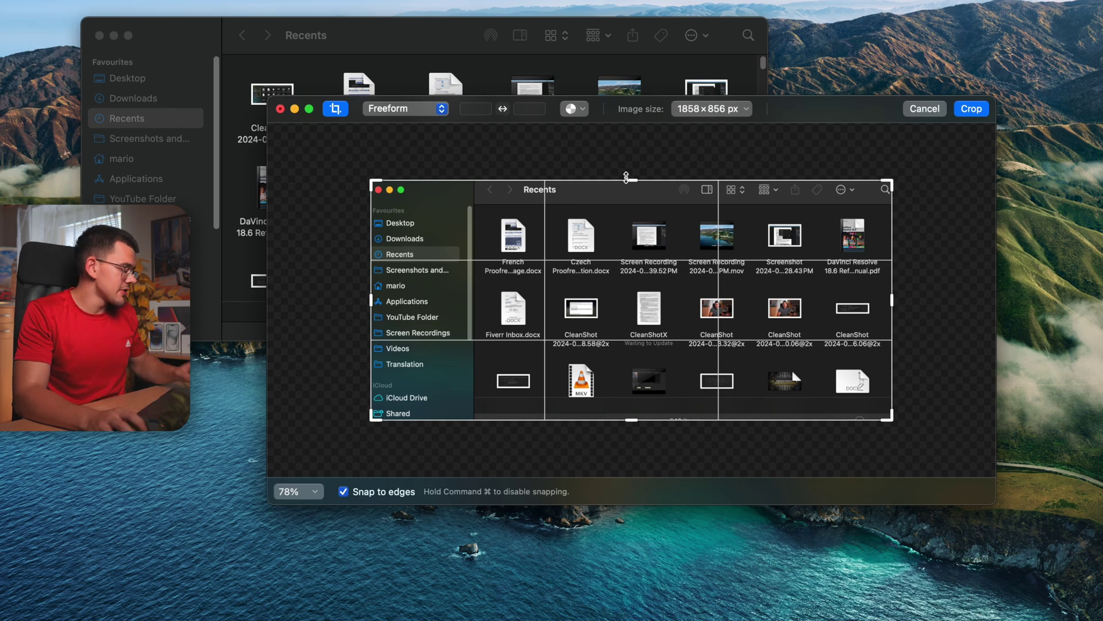
mouse_move(625, 182)
mouse_down()
mouse_move(631, 197)
mouse_move(635, 148)
mouse_move(632, 180)
mouse_up()
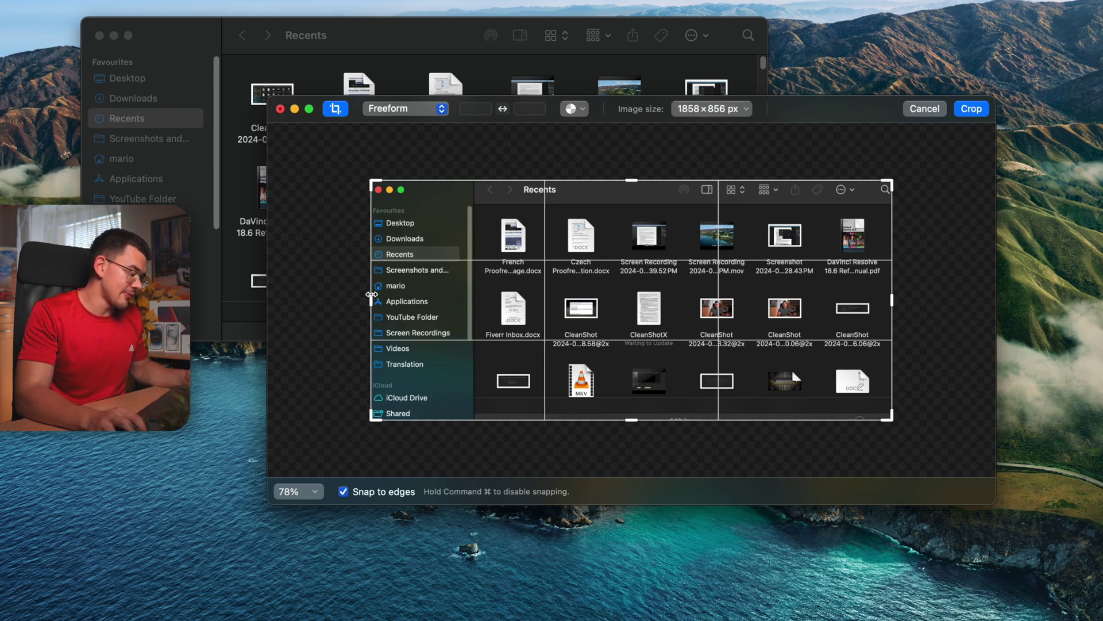
mouse_move(371, 294)
mouse_down()
mouse_move(438, 294)
mouse_move(362, 292)
mouse_up()
key(Return)
Step: Take a new screenshot of the Dock from within the editor and place it below the Finder image
click(366, 109)
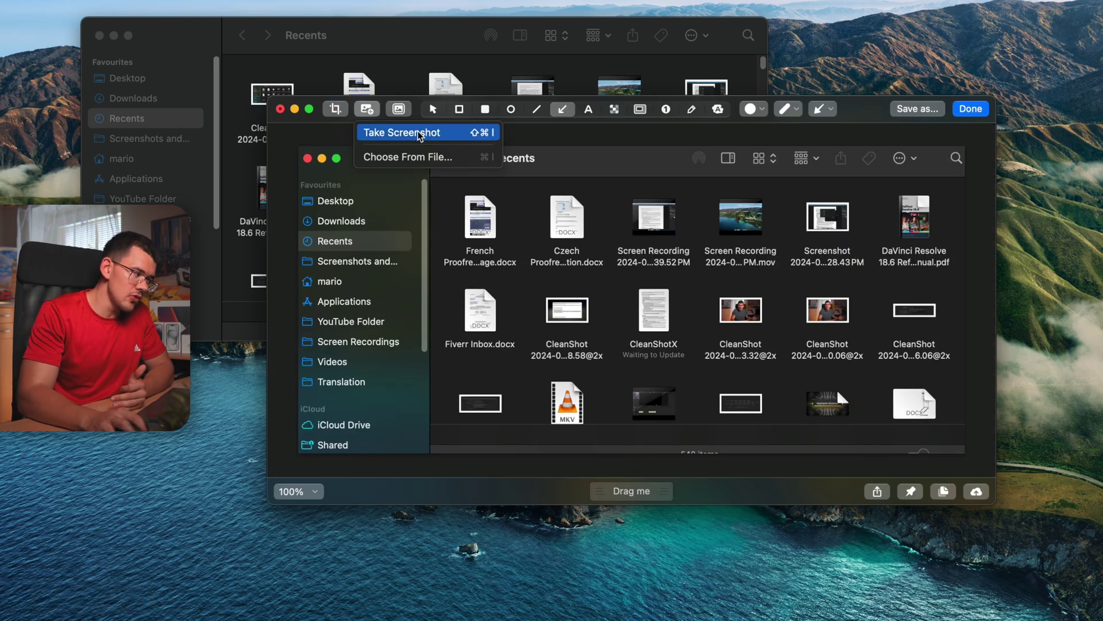
click(397, 133)
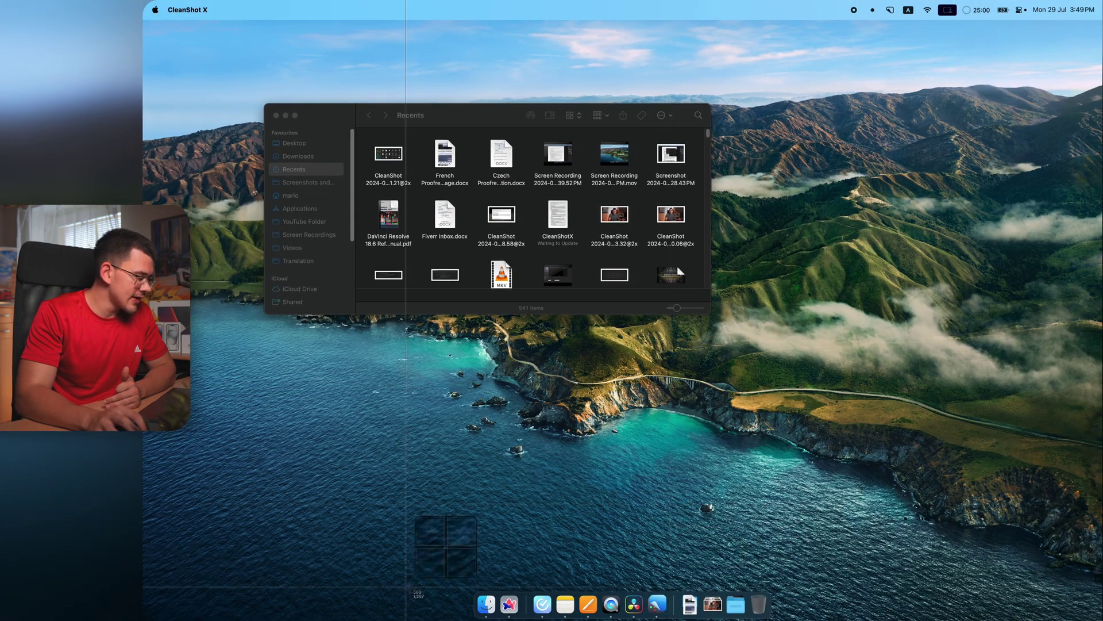
drag(464, 579, 778, 619)
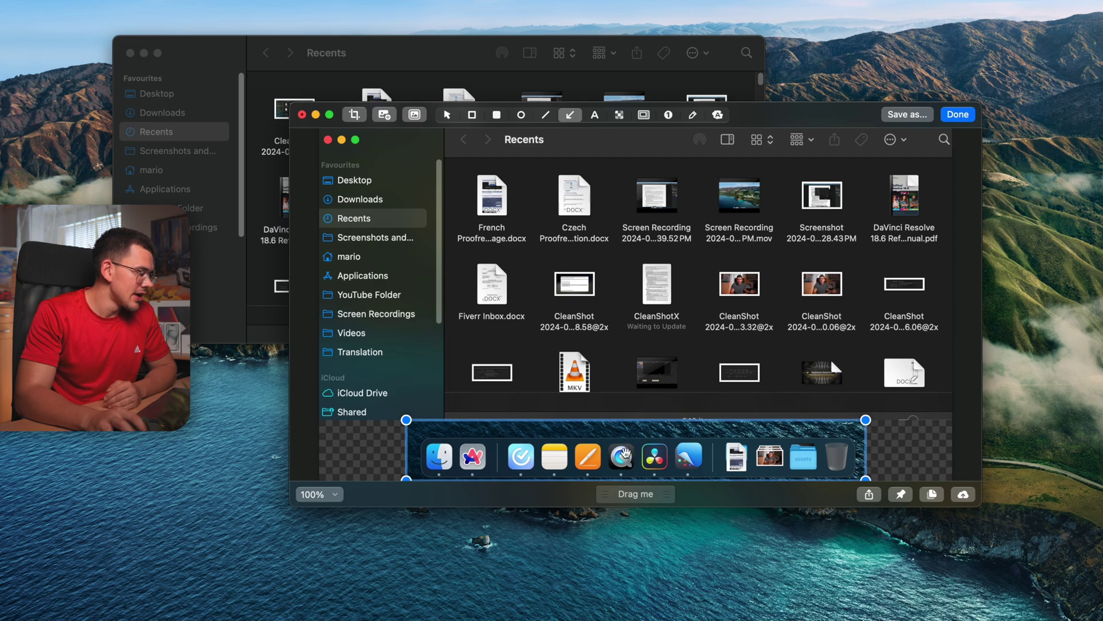
mouse_move(622, 460)
mouse_down()
mouse_move(627, 372)
mouse_move(614, 338)
mouse_move(637, 457)
mouse_up()
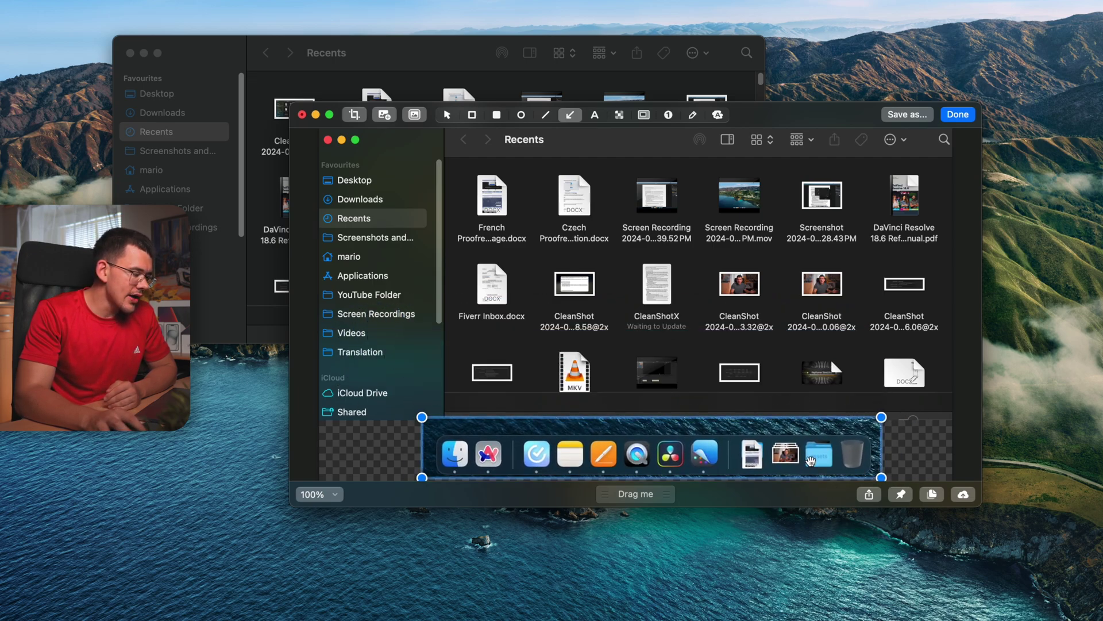
Step: Delete the inserted Dock screenshot from the canvas
key(BackSpace)
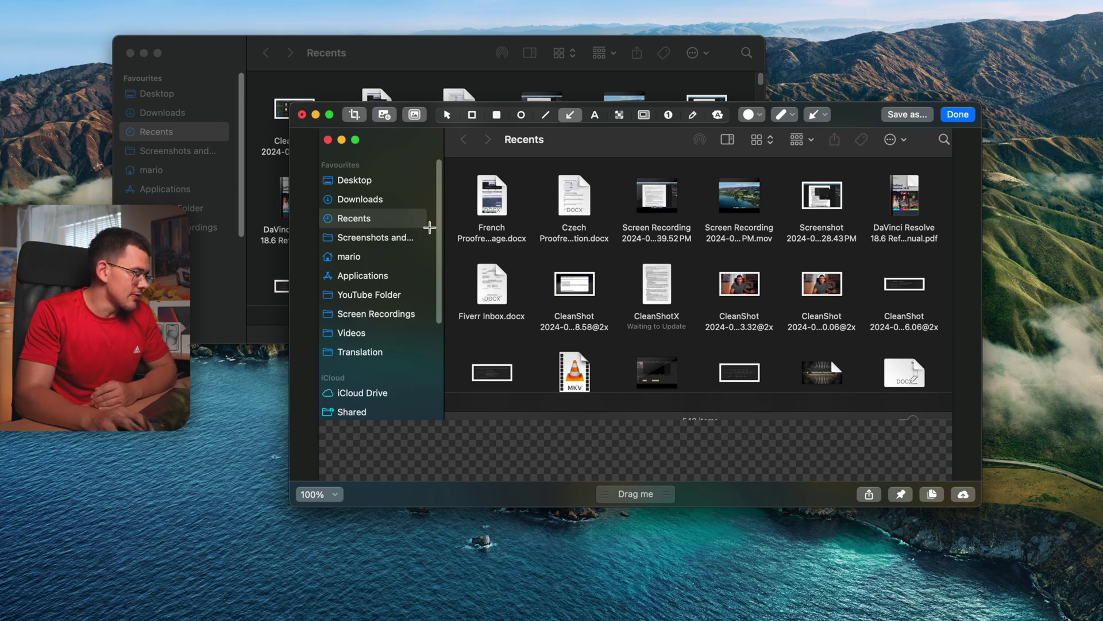
Step: Crop away the transparent strip below the Finder image
click(354, 115)
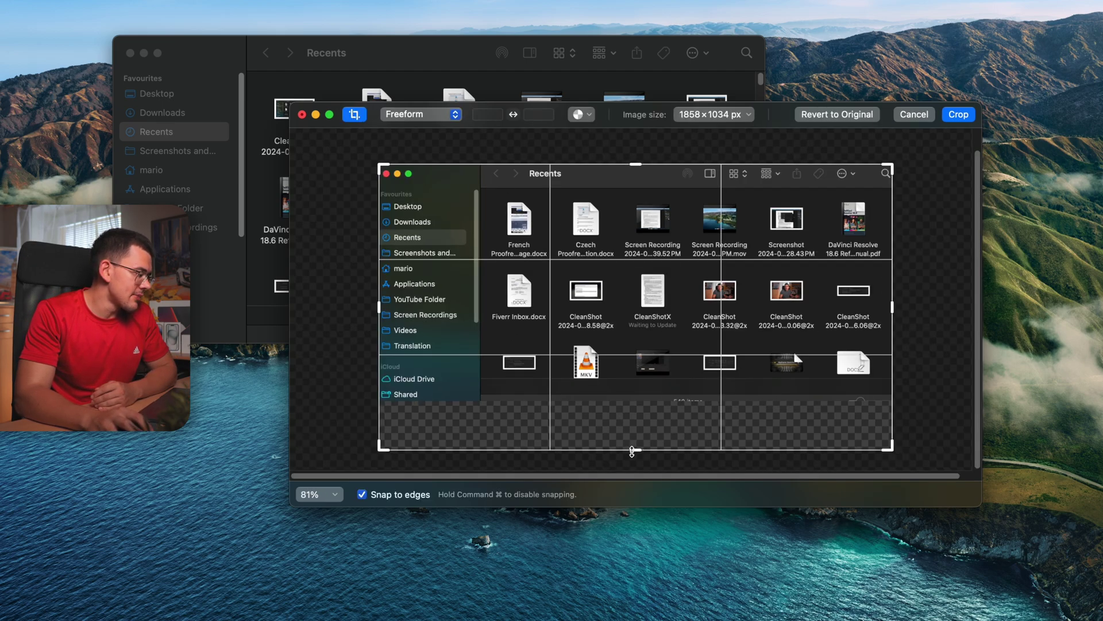
drag(632, 451, 635, 399)
click(958, 114)
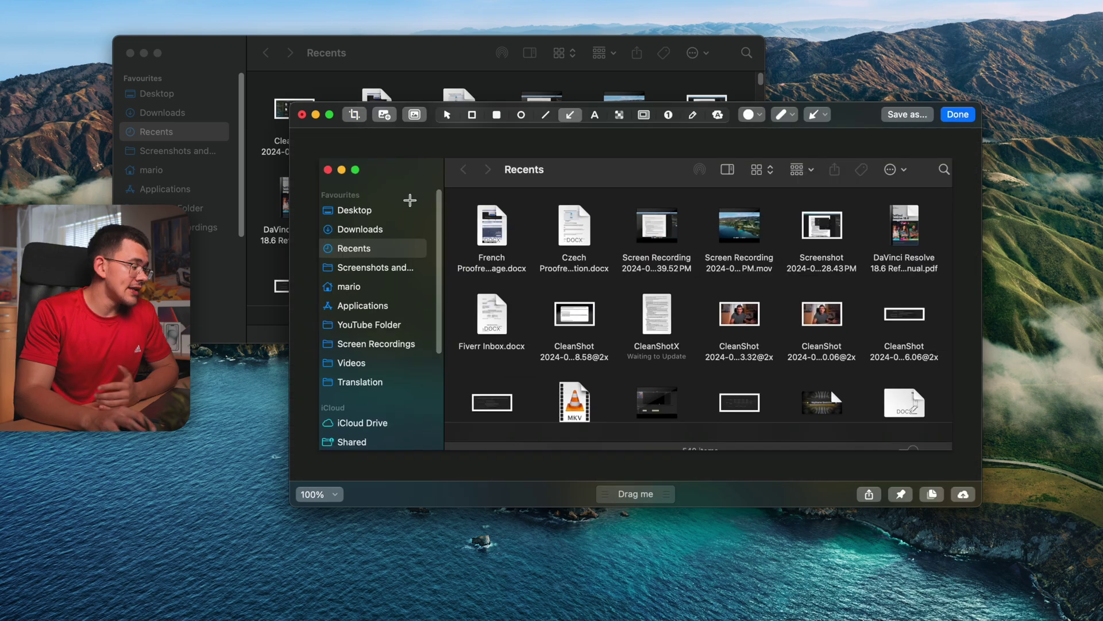
Step: Open the background settings and apply the light-blue and purple gradient behind the Finder image
click(383, 115)
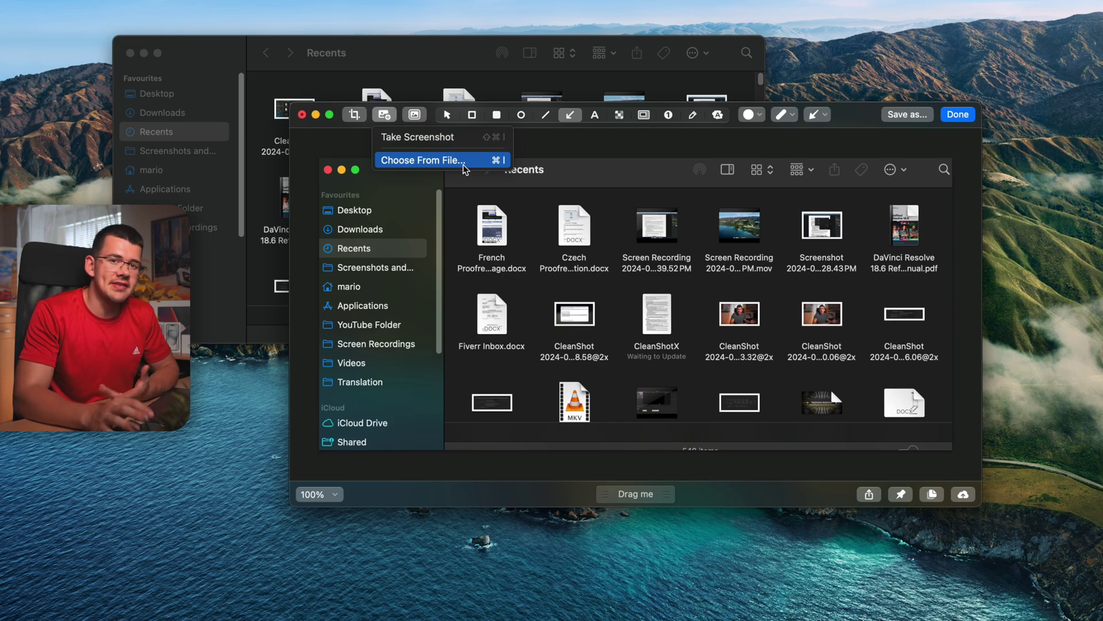
click(414, 115)
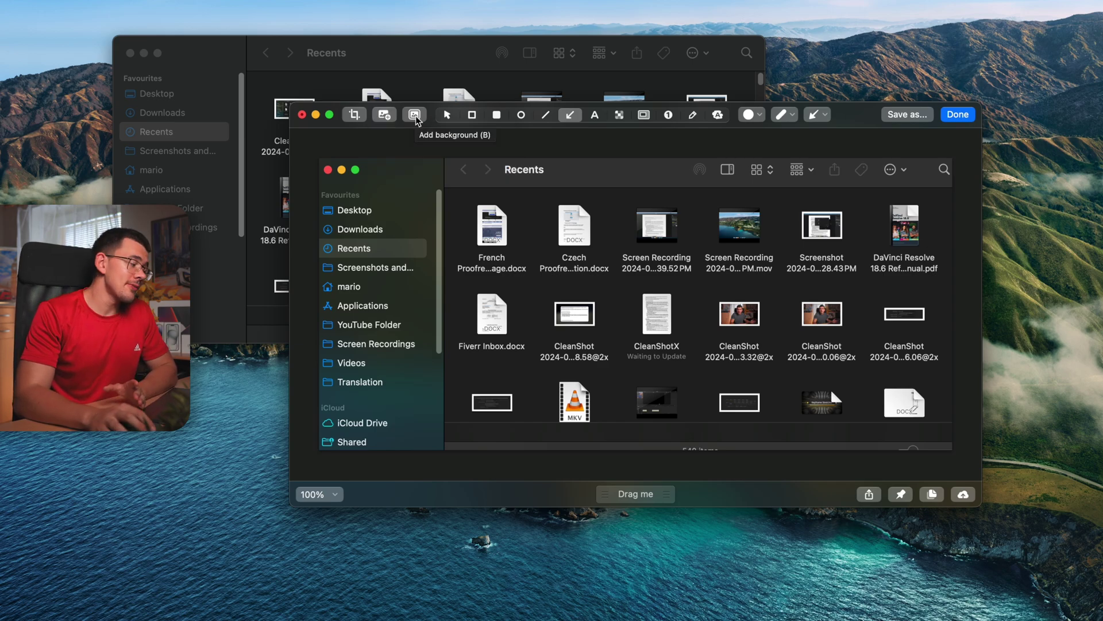
click(414, 115)
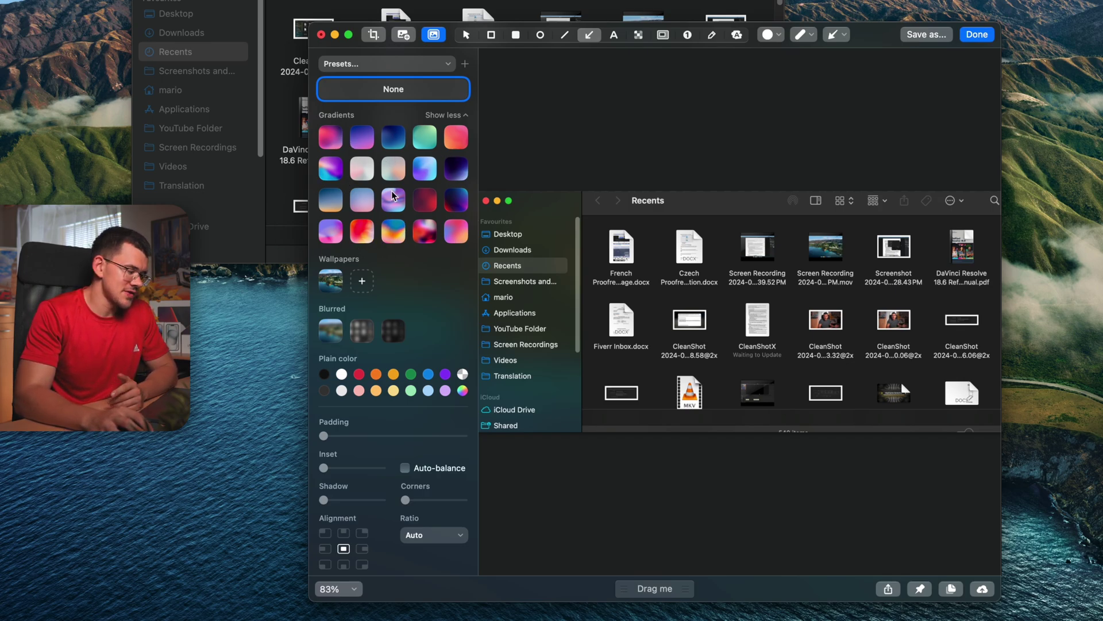
click(425, 168)
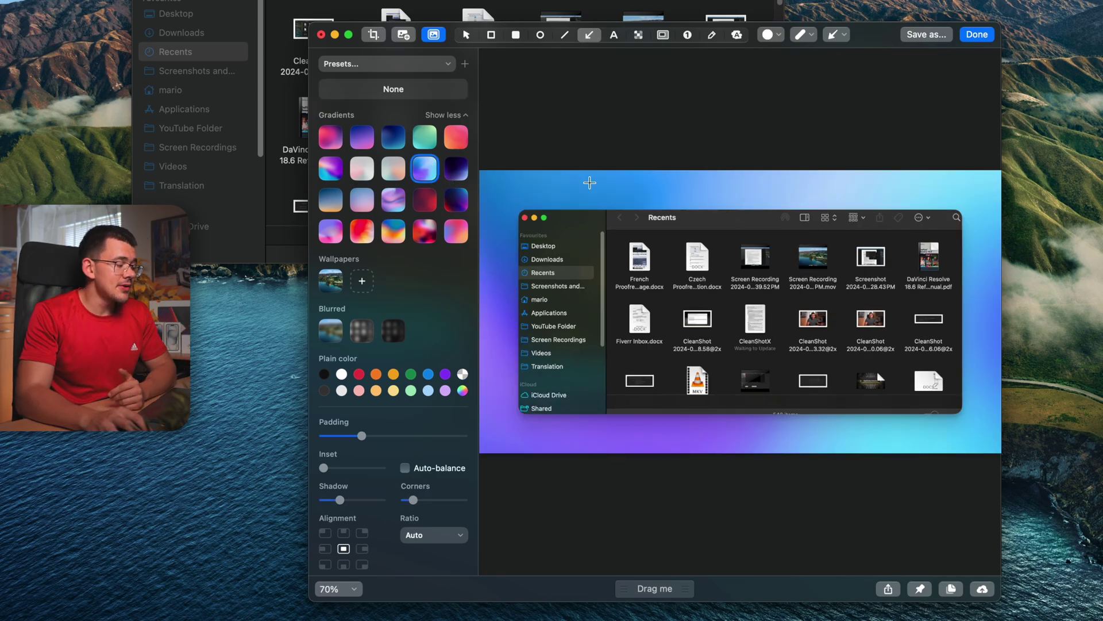
Step: Try several other gradient backgrounds from the lower two rows, ending on the dark one with red, blue and cyan
click(456, 200)
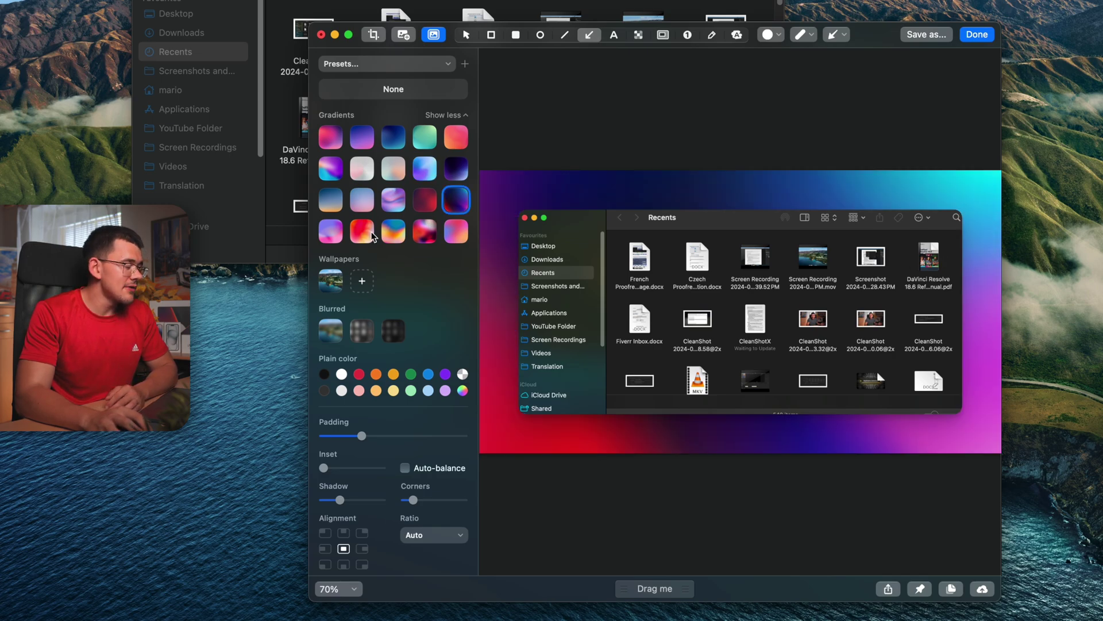
click(362, 231)
click(393, 231)
click(424, 231)
click(457, 231)
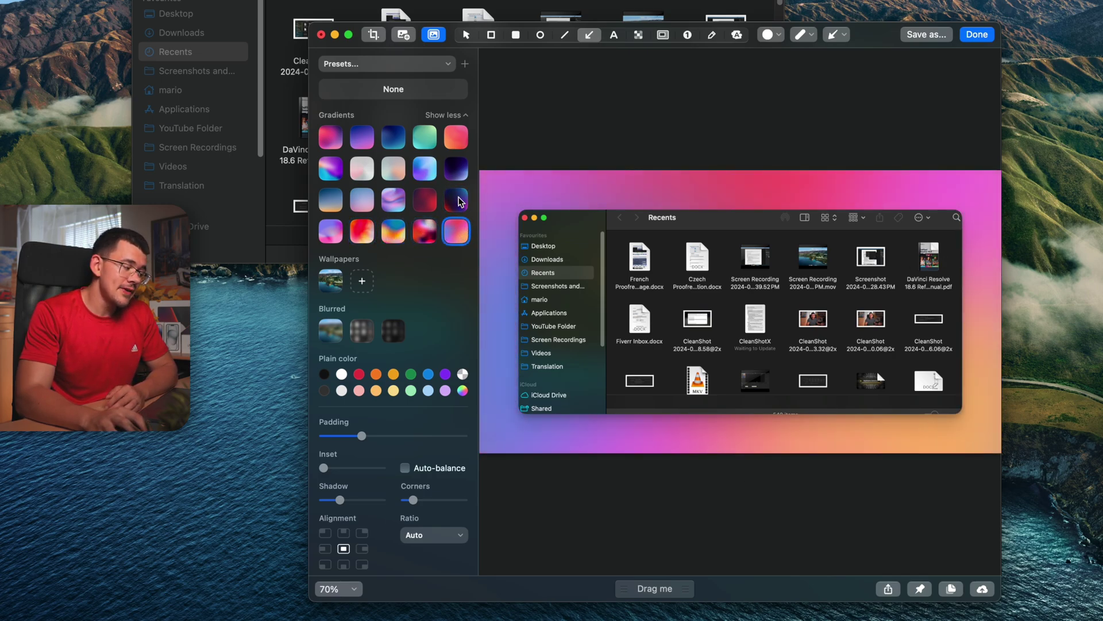
click(457, 200)
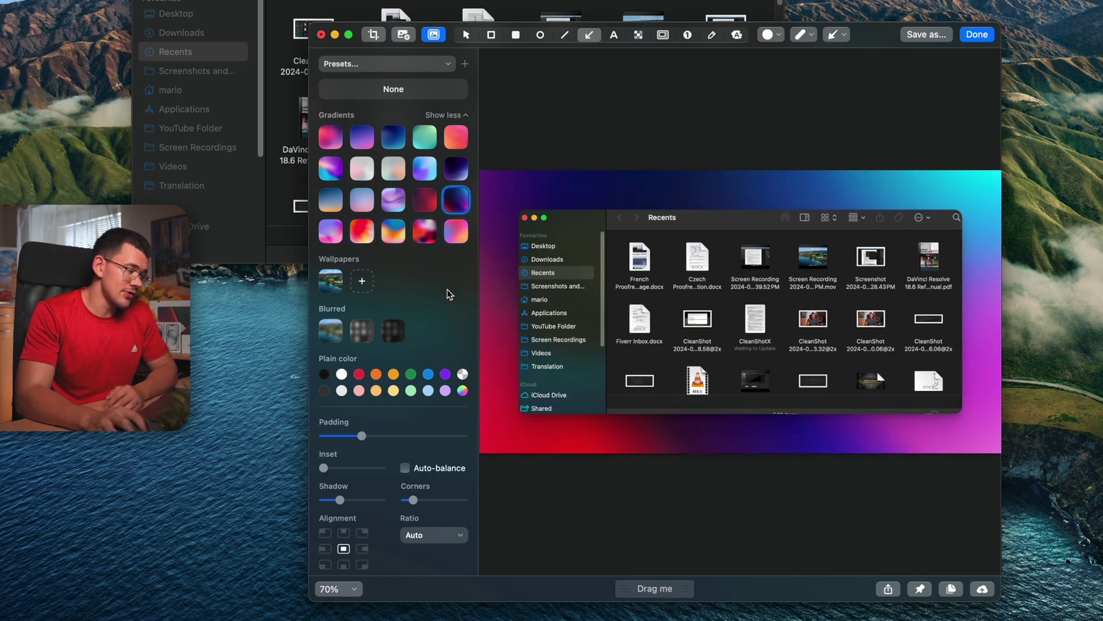
Step: Try the desktop wallpaper as background, followed by each of the three blurred backgrounds
click(331, 280)
click(329, 327)
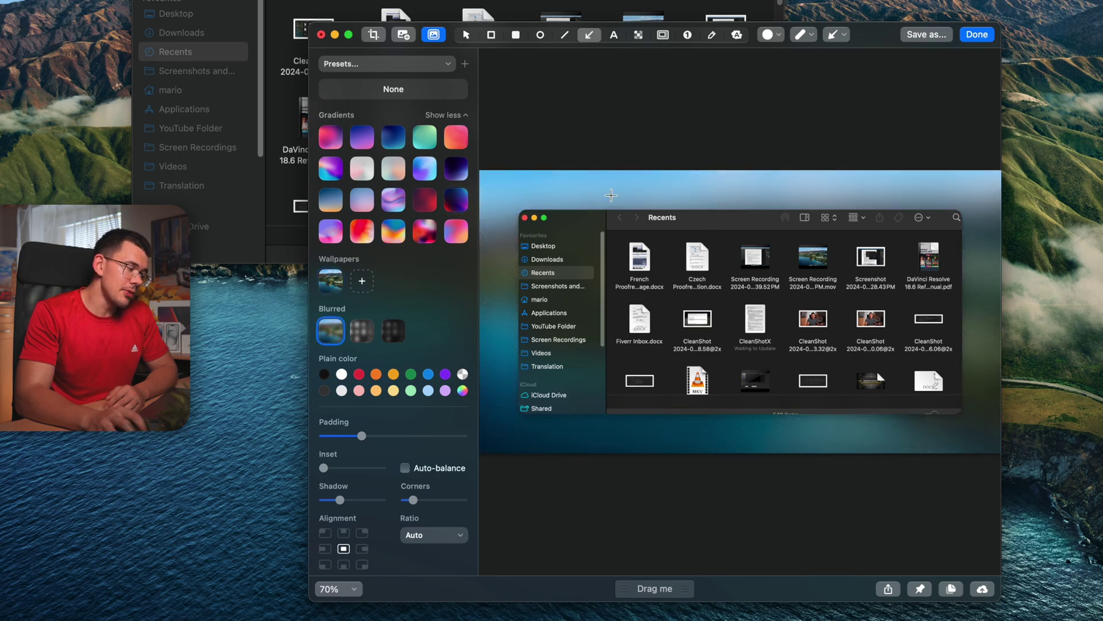
click(362, 330)
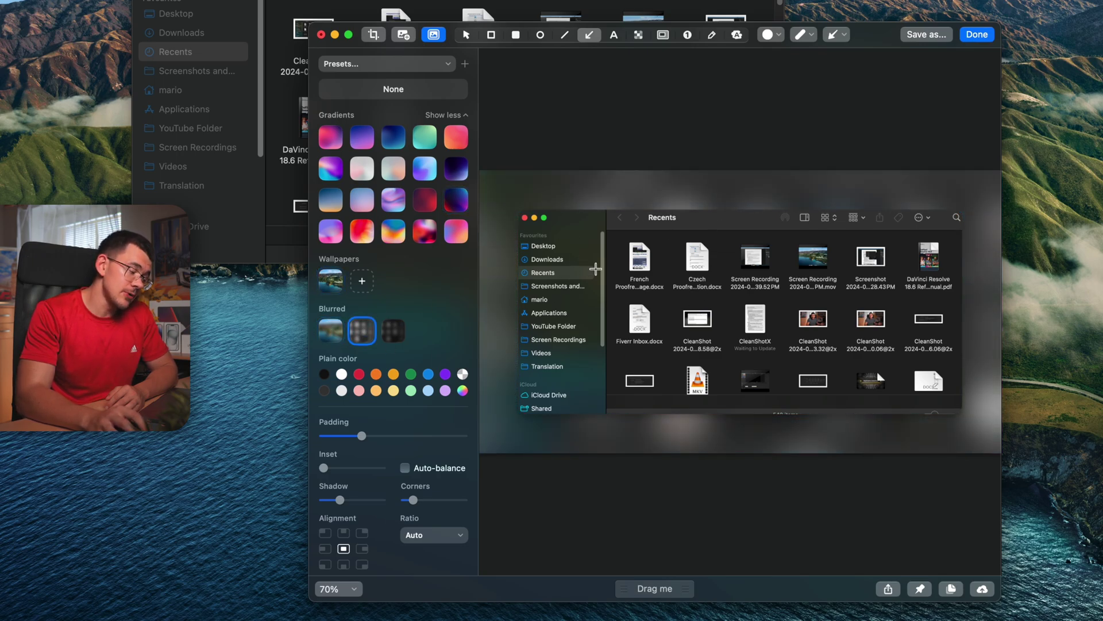
click(395, 325)
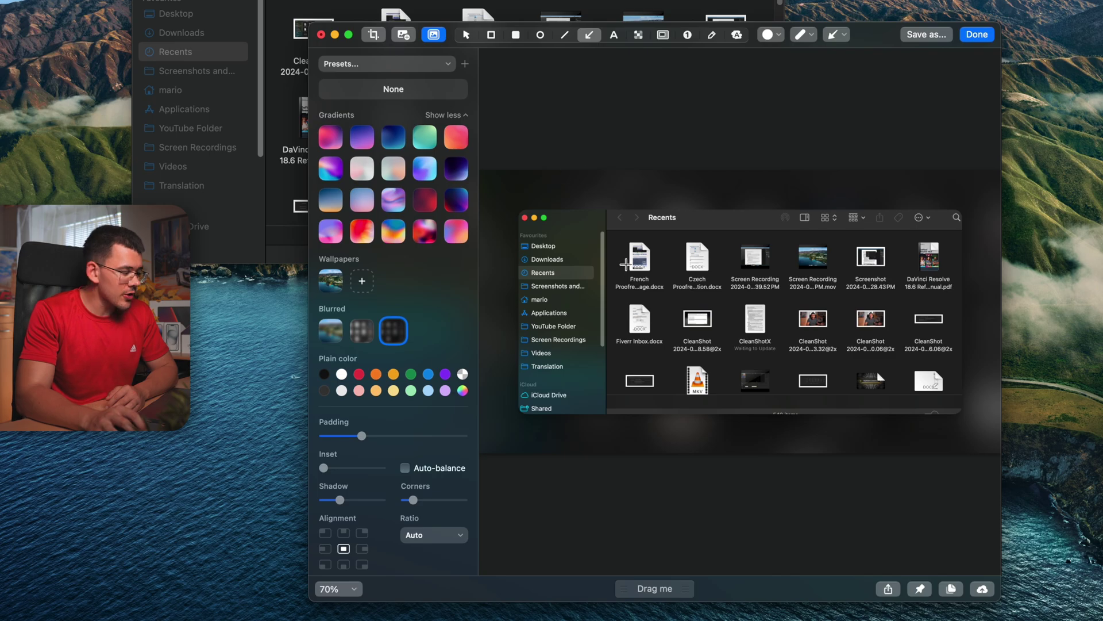
Step: Add the third webcam photo under Previous 7 Days in the screenshots folder as a custom wallpaper background
click(362, 281)
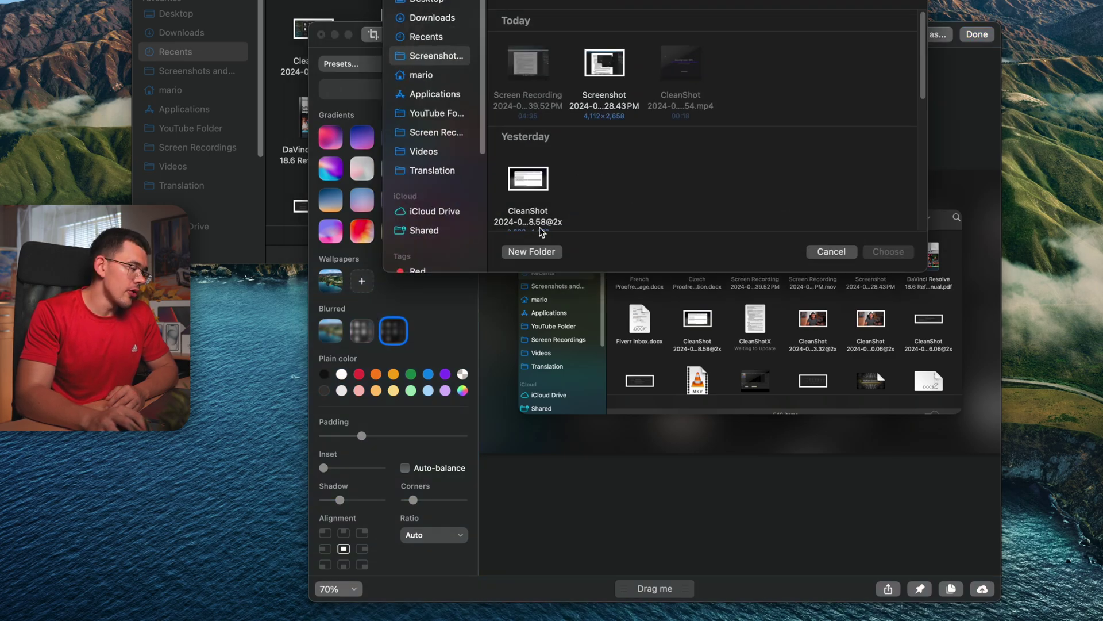
scroll(569, 114, down, 10)
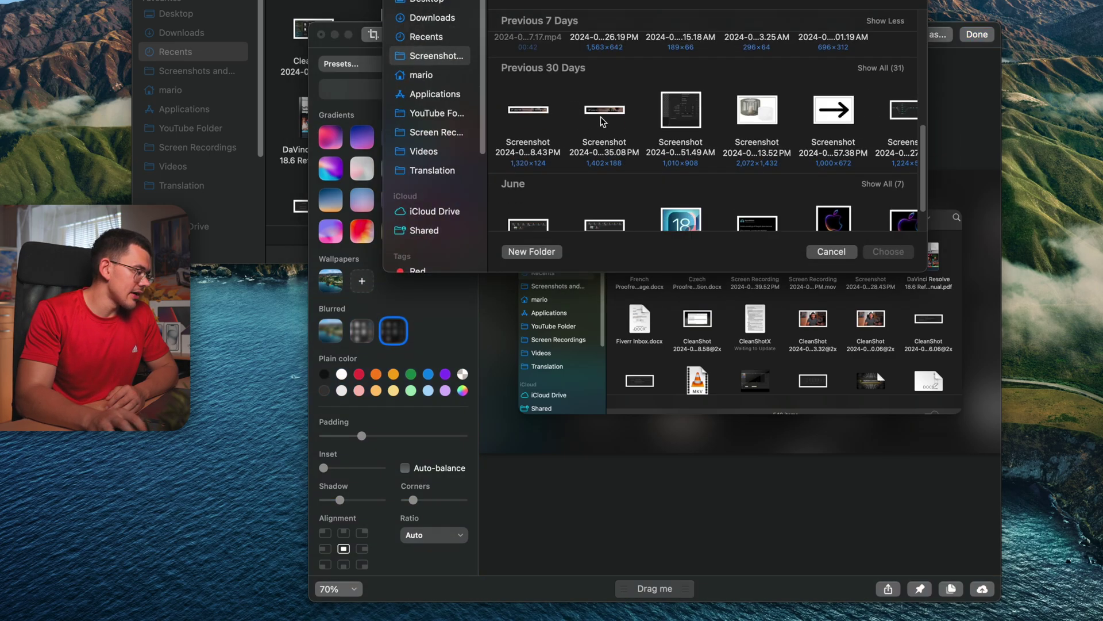
scroll(717, 155, up, 8)
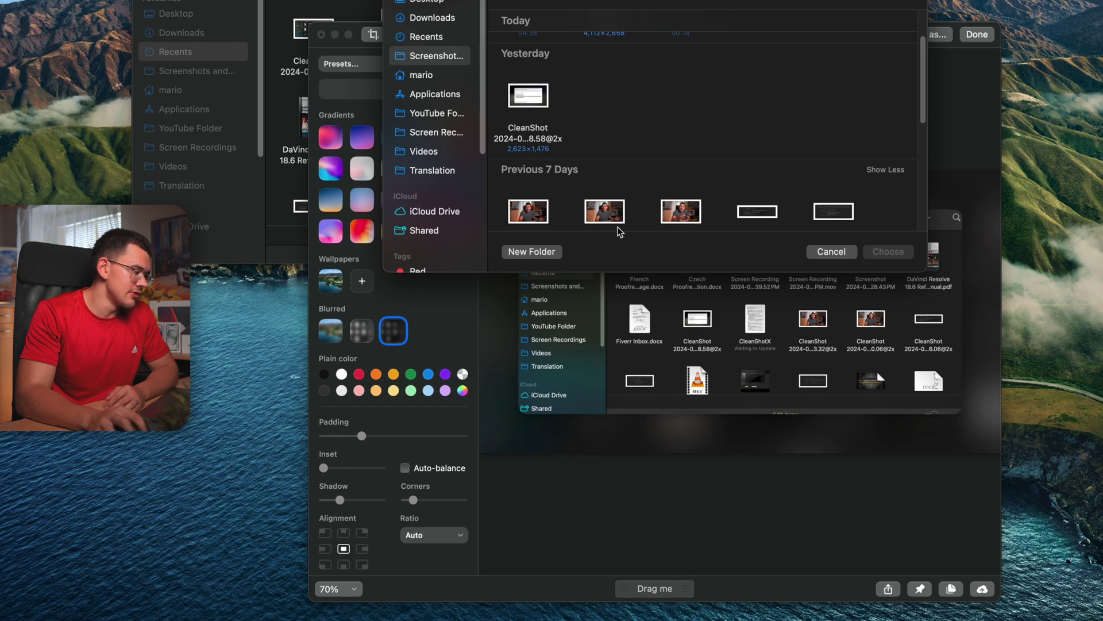
click(683, 213)
click(888, 251)
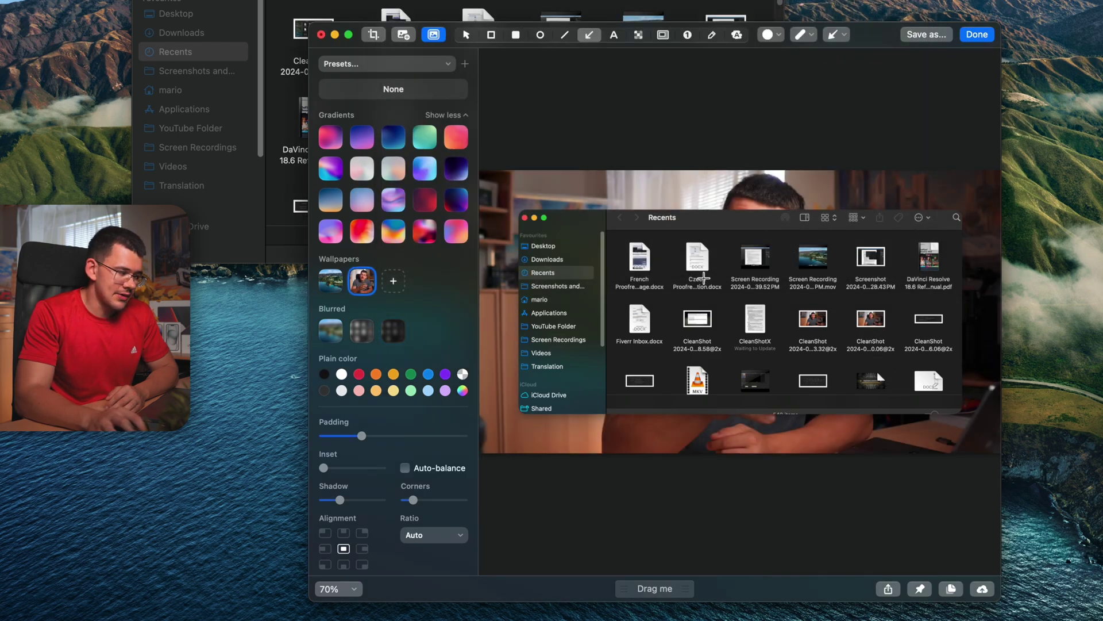
Step: Preview the plain black, plain white and orange-blue gradient backgrounds, and settle on the blurred desktop wallpaper
click(326, 332)
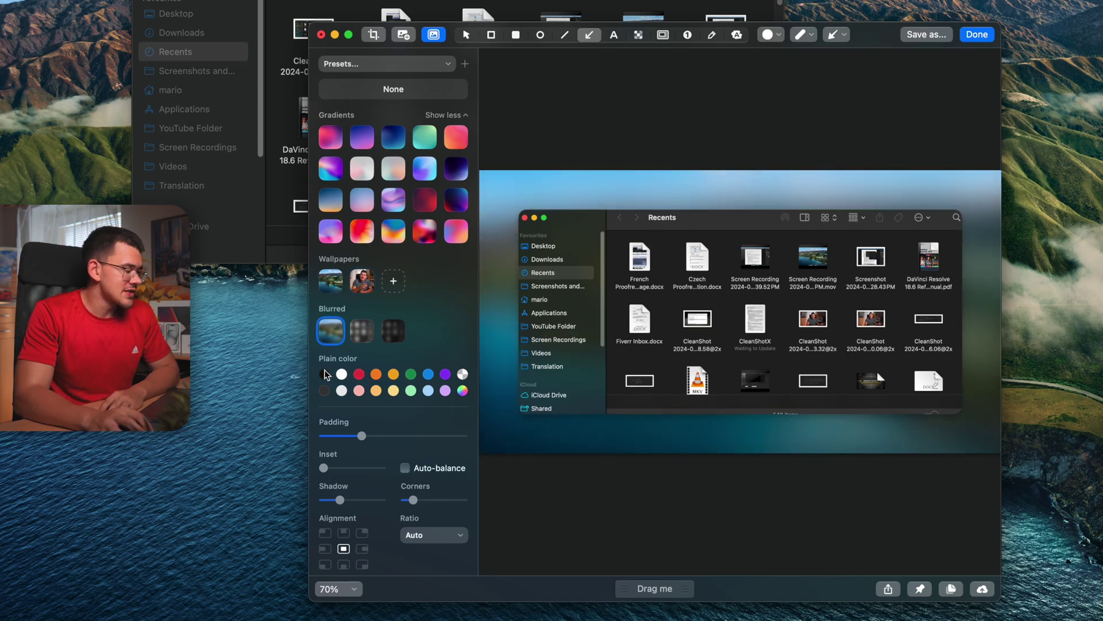
click(324, 374)
click(341, 374)
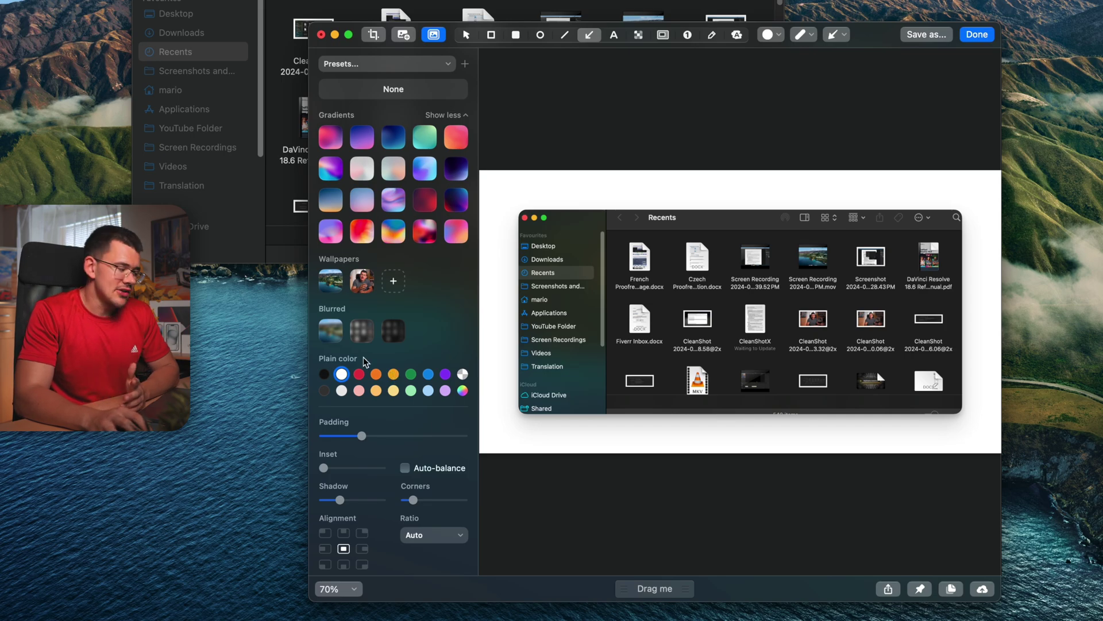
click(393, 231)
click(334, 333)
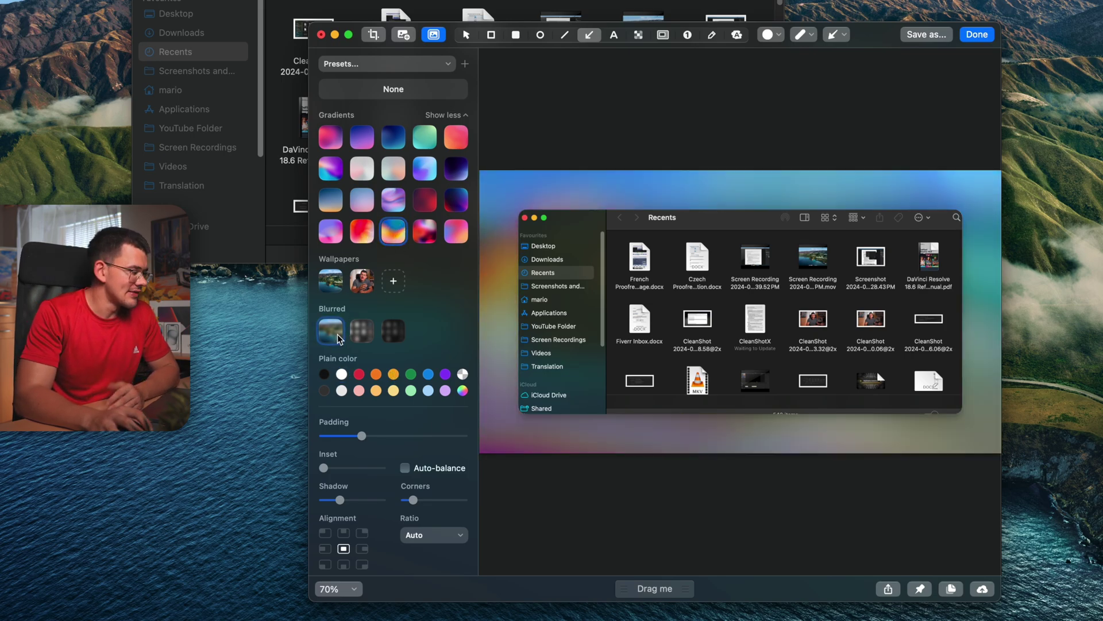
Step: Increase the Finder image's padding to about two-thirds and its inset to about half, and strengthen its shadow and corner rounding
click(356, 436)
mouse_move(443, 434)
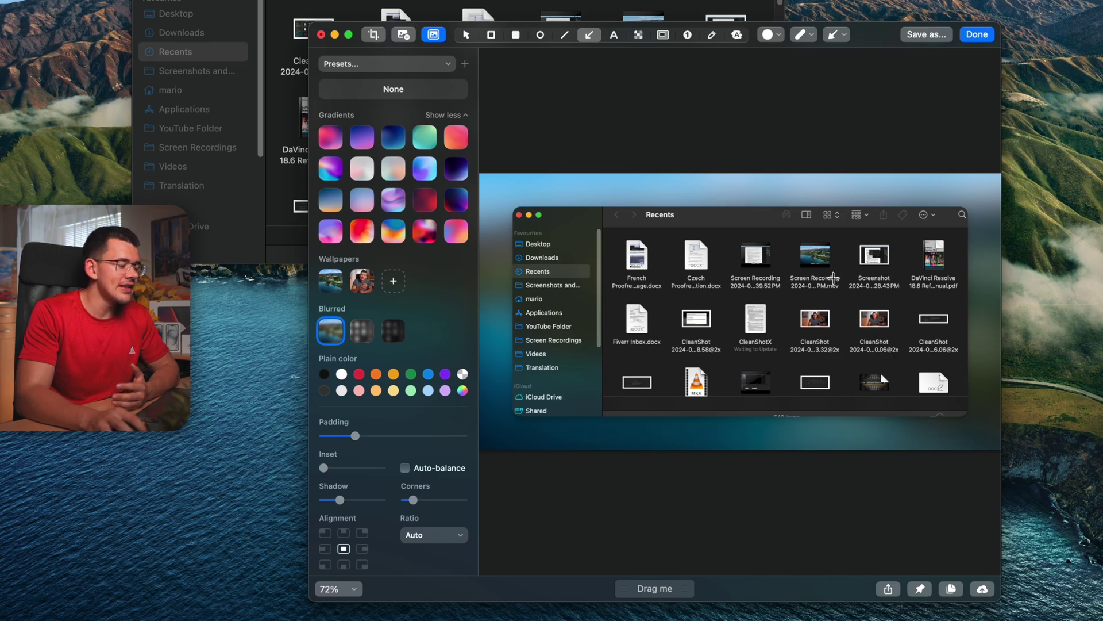
click(377, 437)
drag(374, 439, 418, 436)
drag(344, 469, 352, 467)
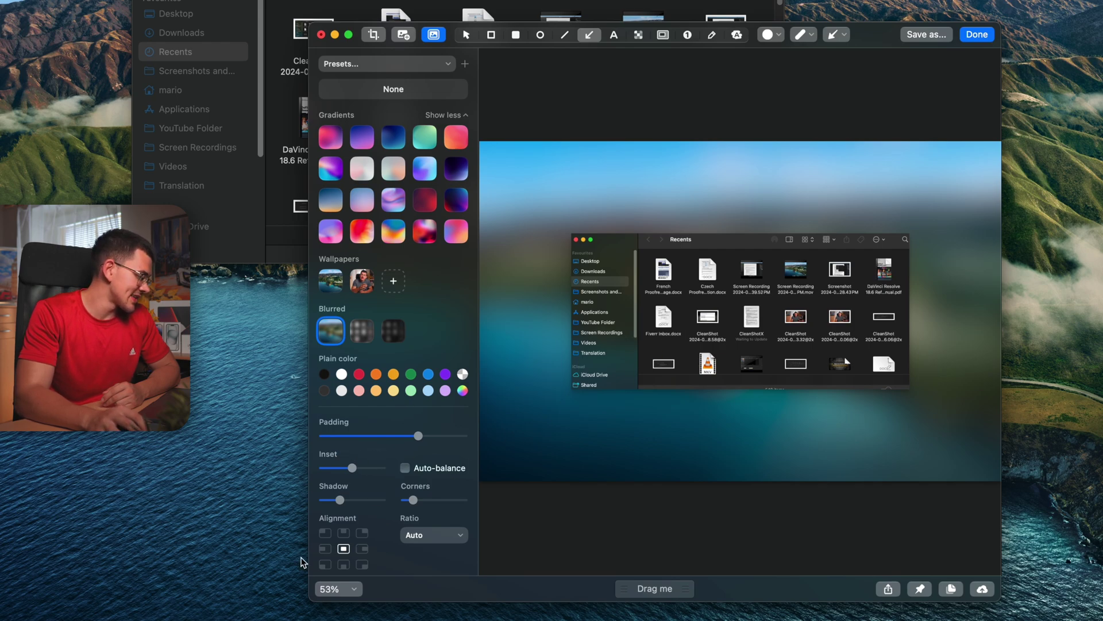
drag(341, 500, 438, 499)
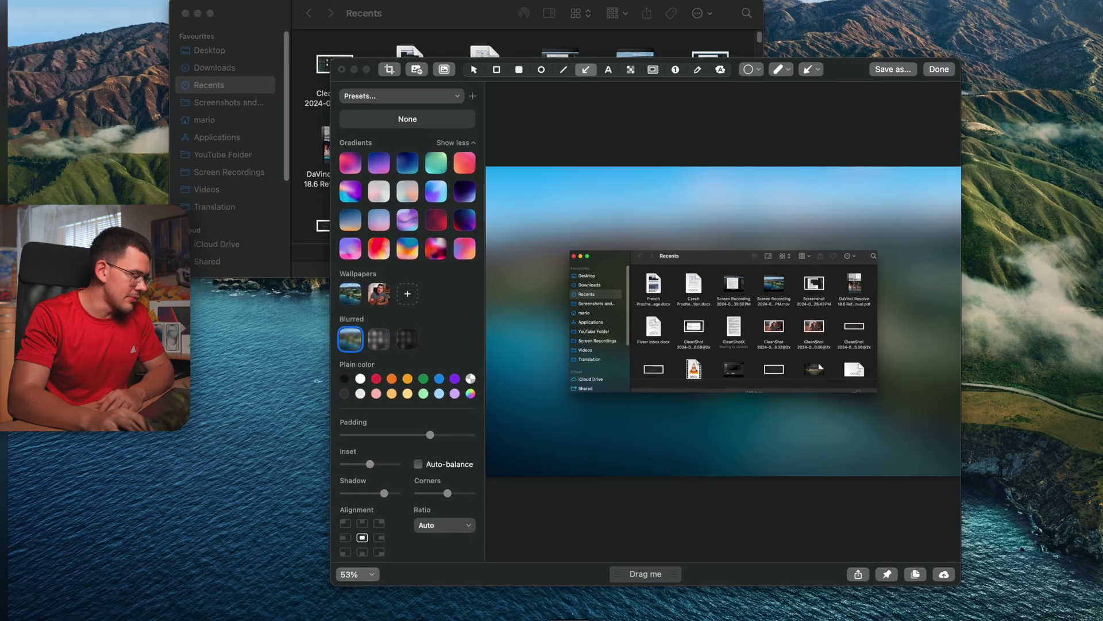
Step: Switch to Notes, capture the area around the Swift Notes heading, and open the screenshot in the annotation editor
click(565, 603)
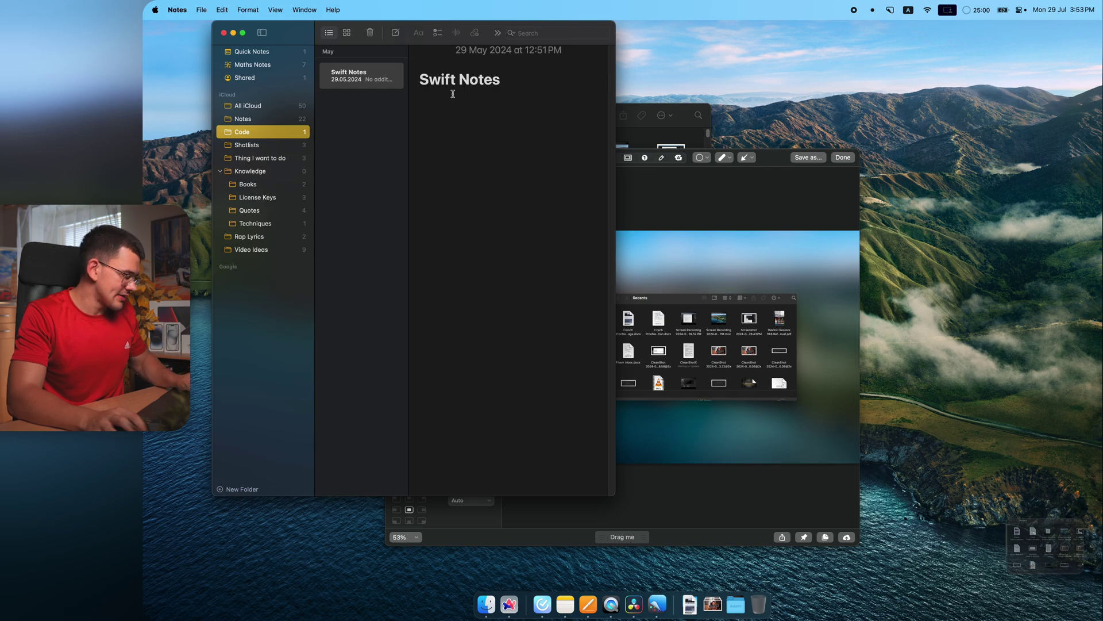
key(super+shift+4)
drag(412, 60, 549, 143)
mouse_move(1027, 507)
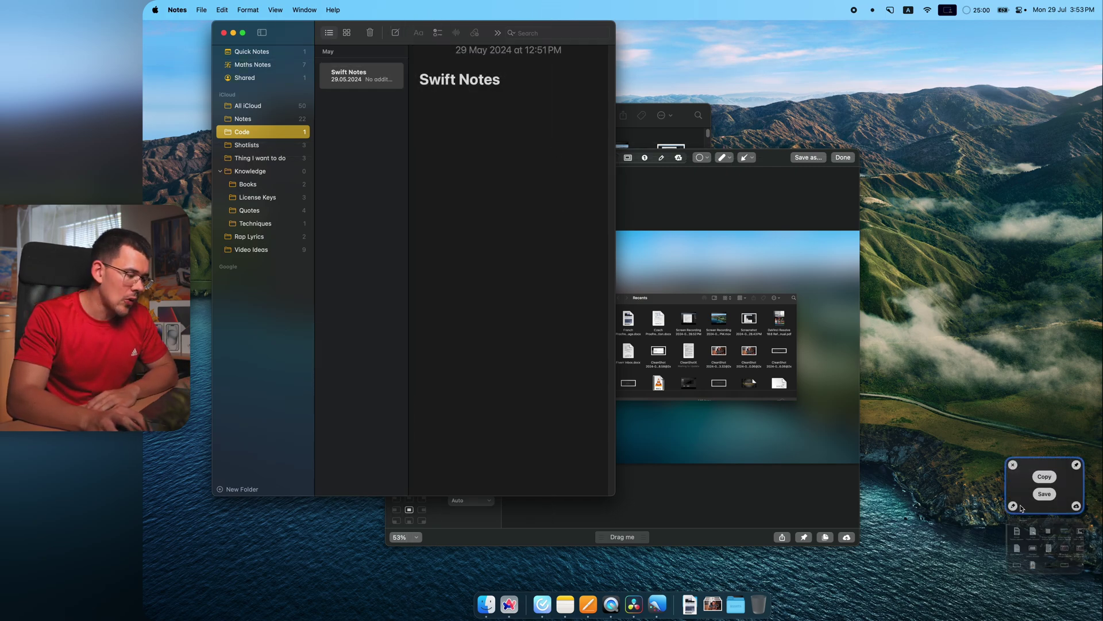
key(super+e)
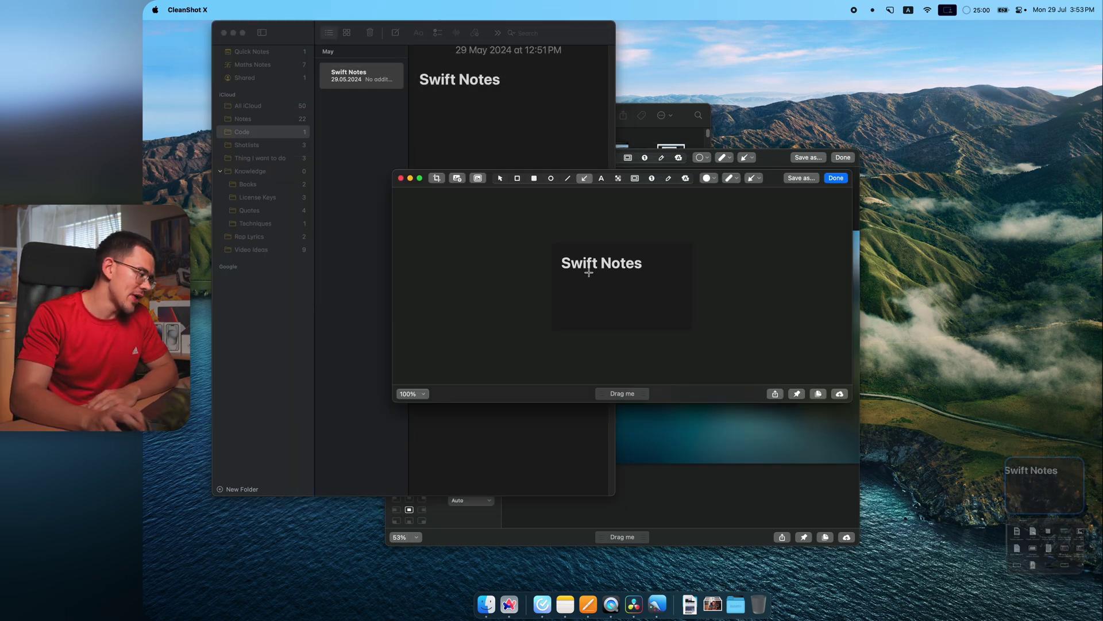
Step: Give the Swift Notes image the dark-blue-to-teal gradient background, enable Auto-balance, and raise the inset to about half
click(478, 178)
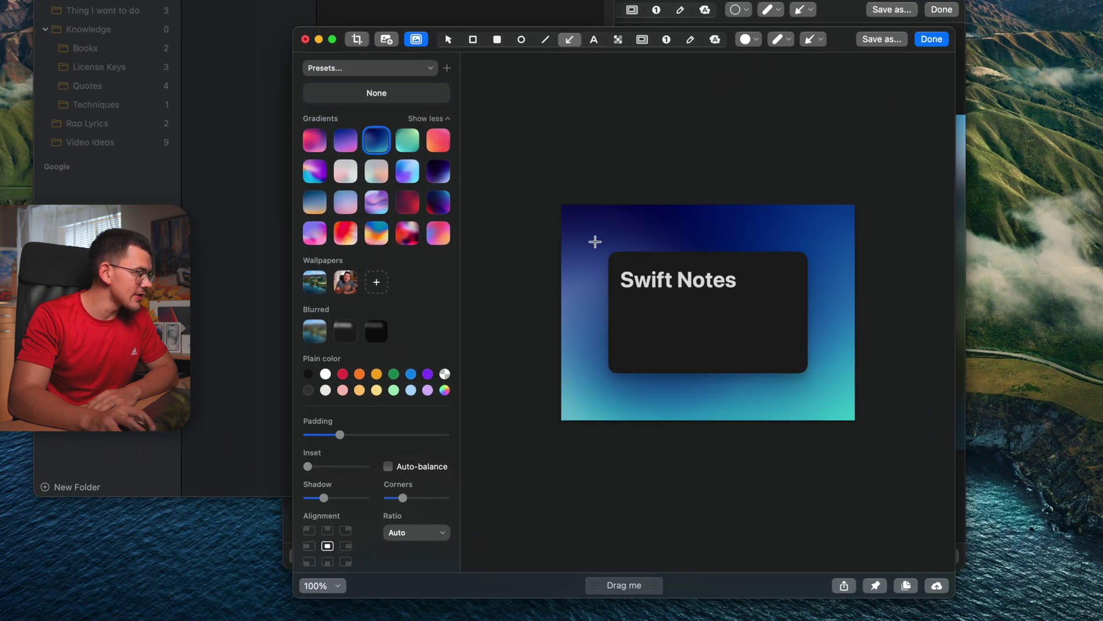
click(389, 467)
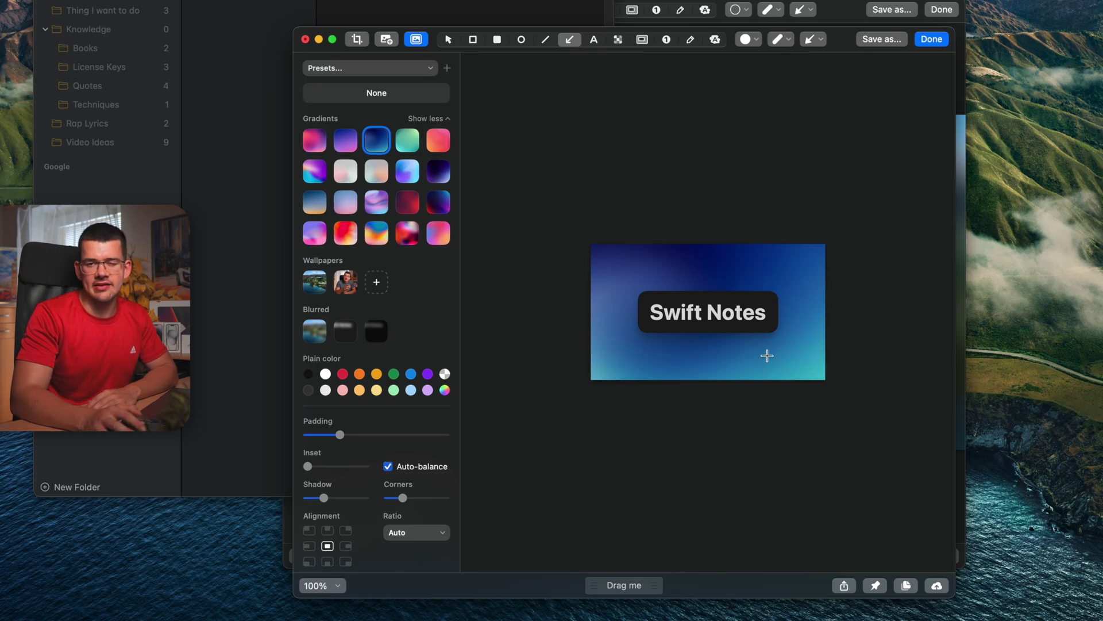
drag(308, 466, 342, 474)
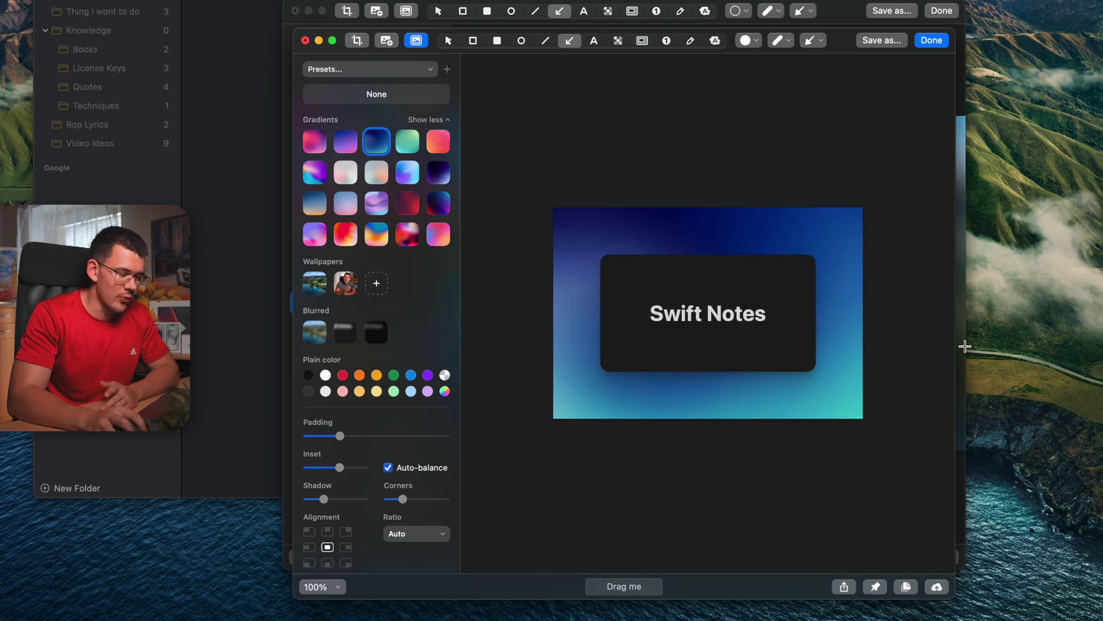
Step: Return to the Finder image's editor and set its background ratio to 16:9
key(super+grave)
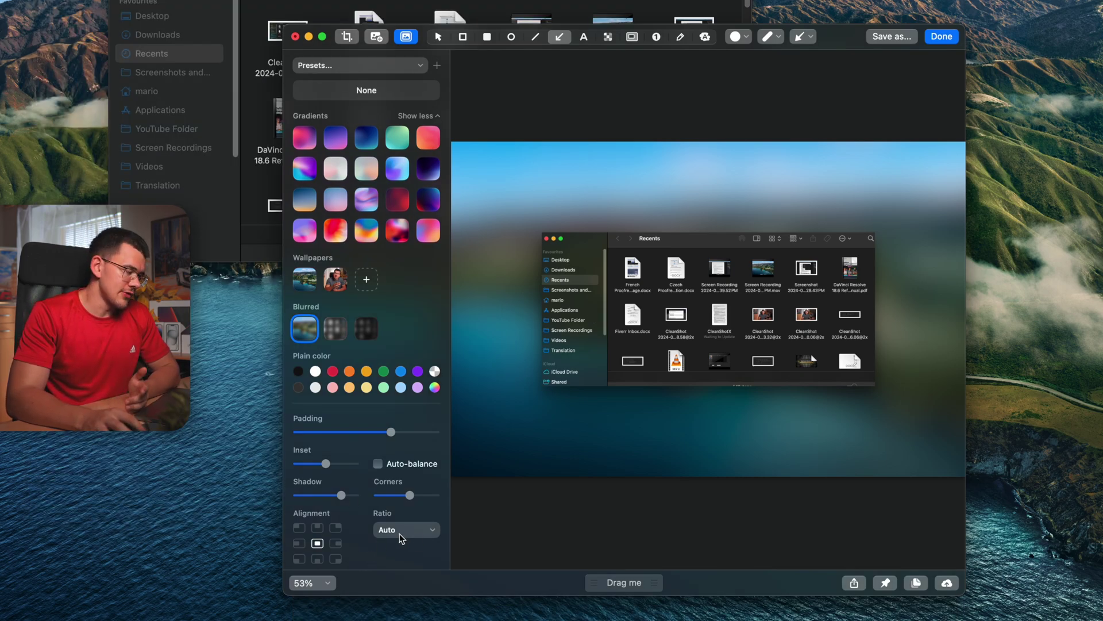
click(402, 533)
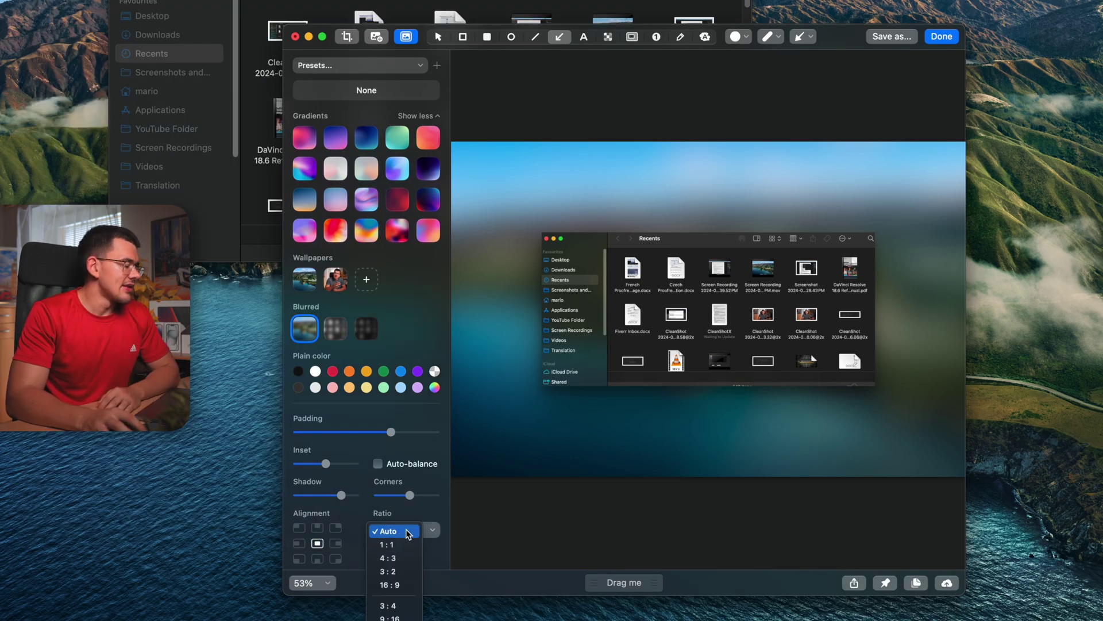
click(385, 585)
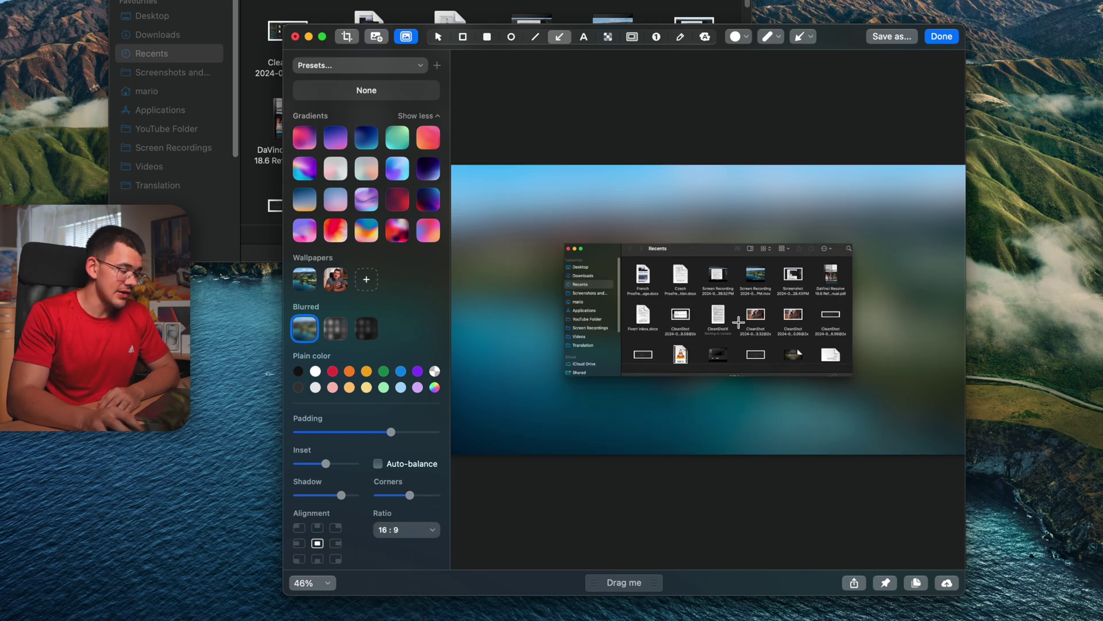
Step: Try the vertical 9:16 background ratio on the Finder image and switch back to 16:9
click(430, 531)
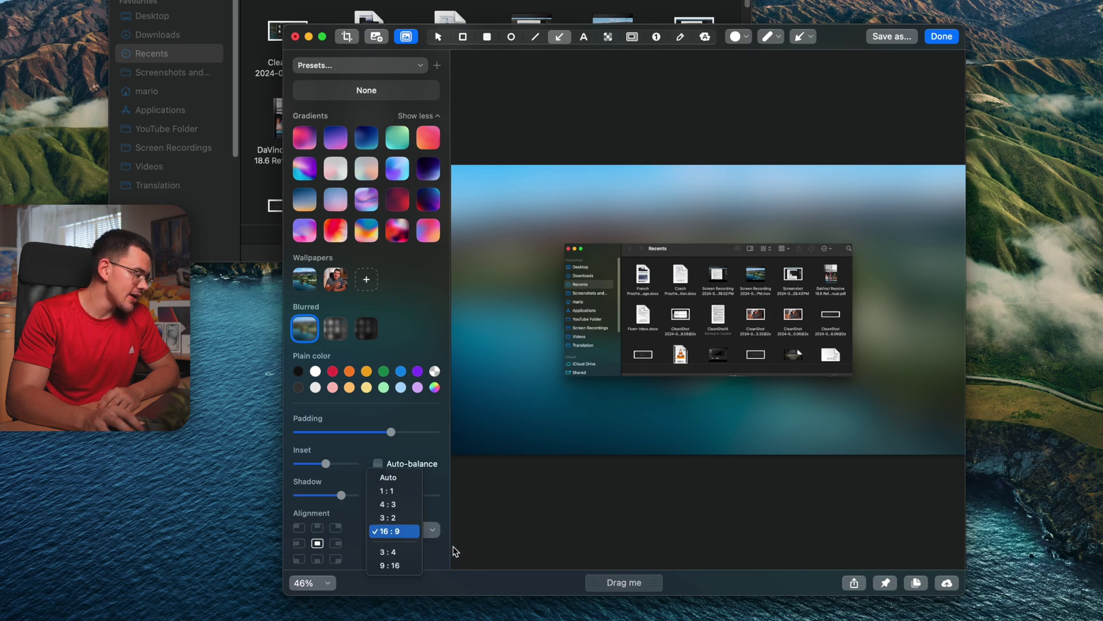
click(395, 565)
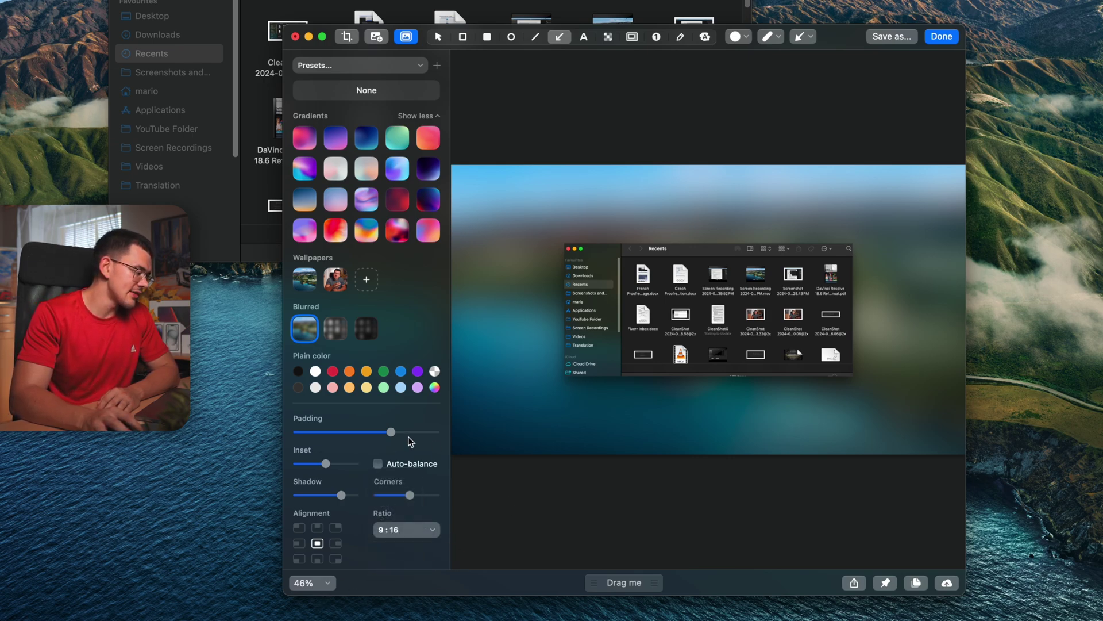
click(405, 530)
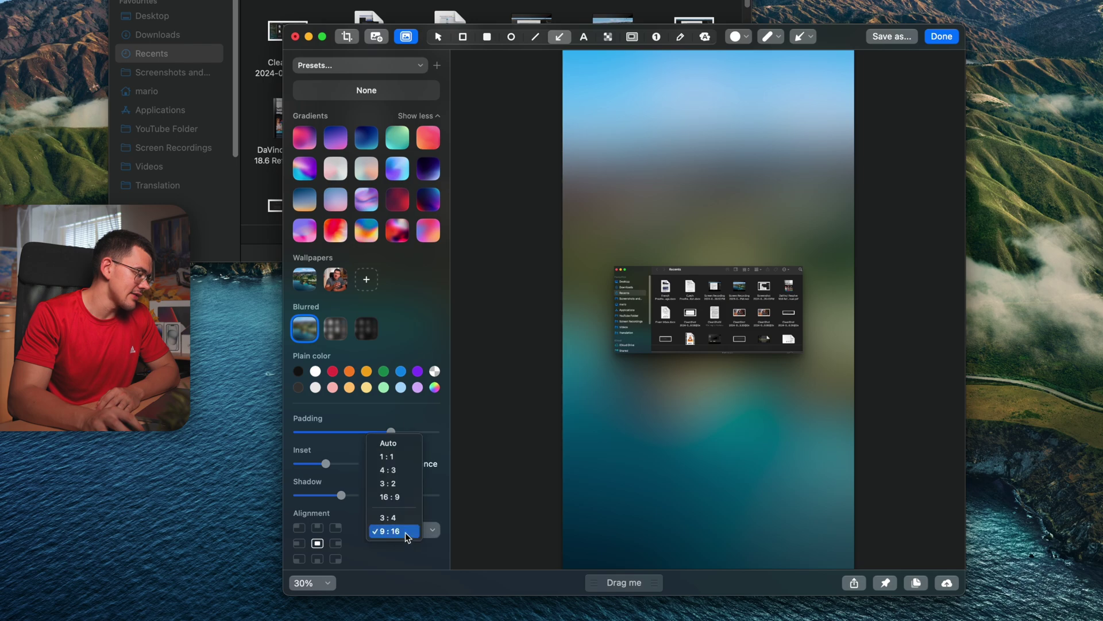
click(407, 498)
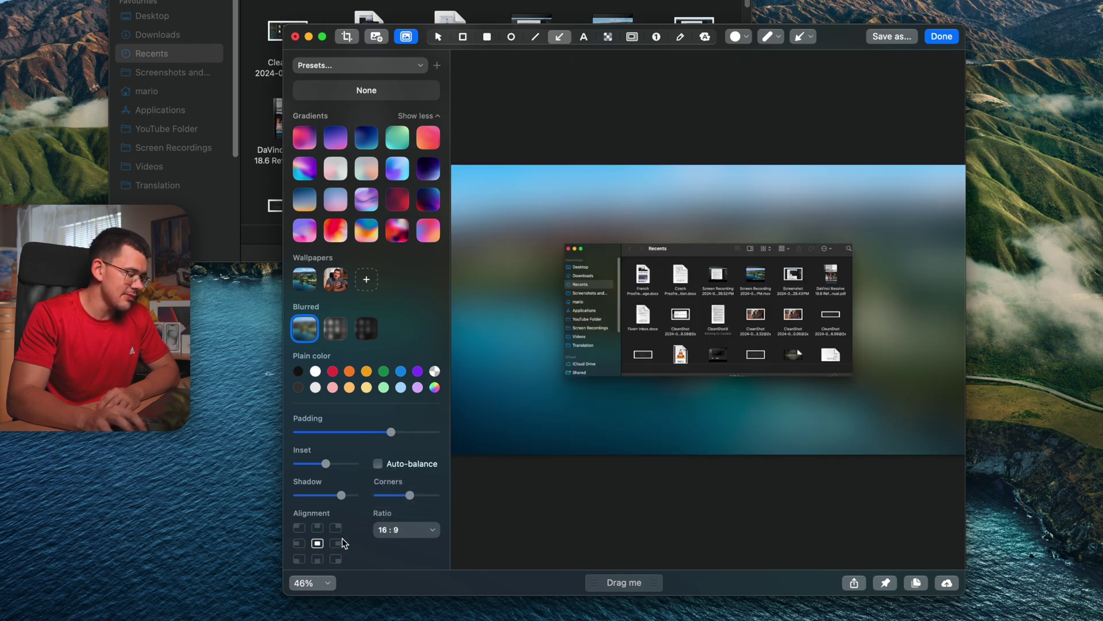
Step: Try several alignments of the Finder screenshot on its background, including middle-left, the upper corners and middle-right, and return it to the centre
mouse_move(348, 489)
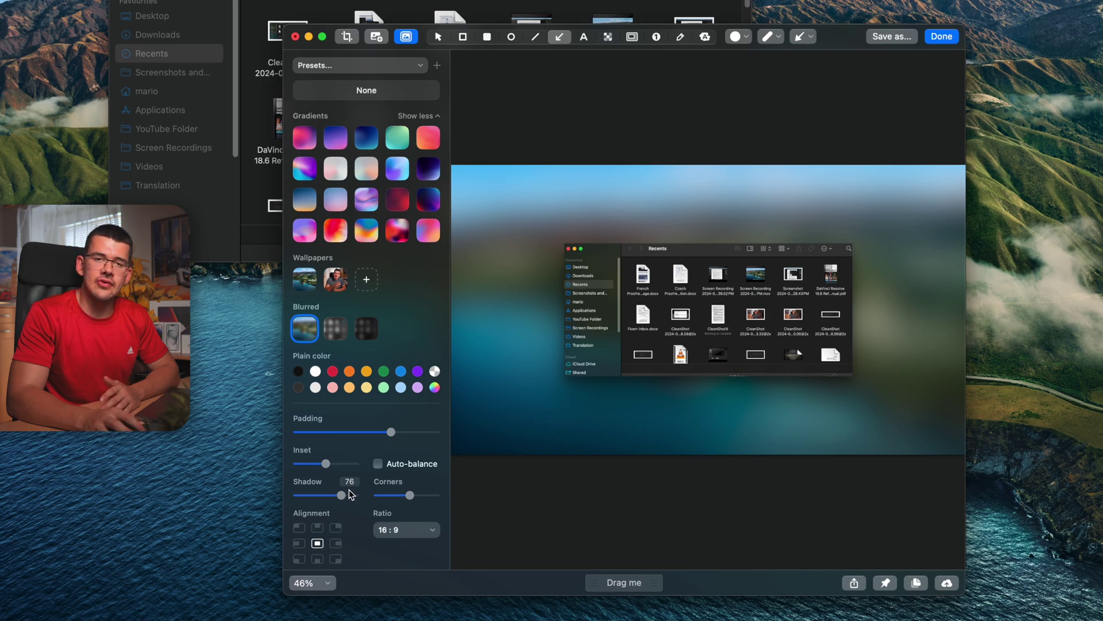
click(299, 543)
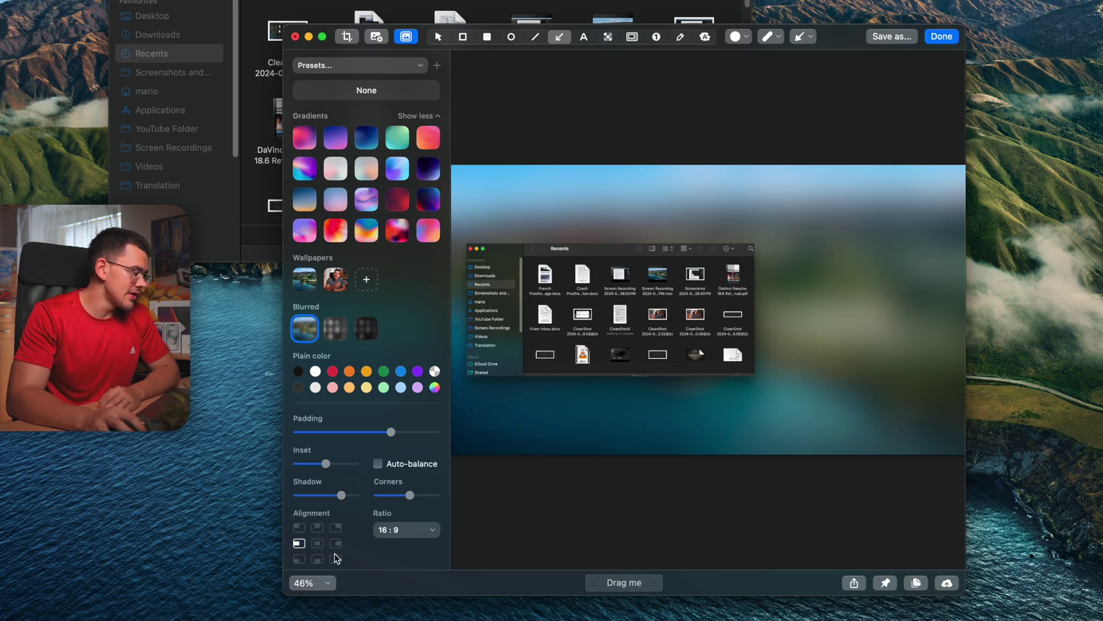
click(299, 527)
click(318, 527)
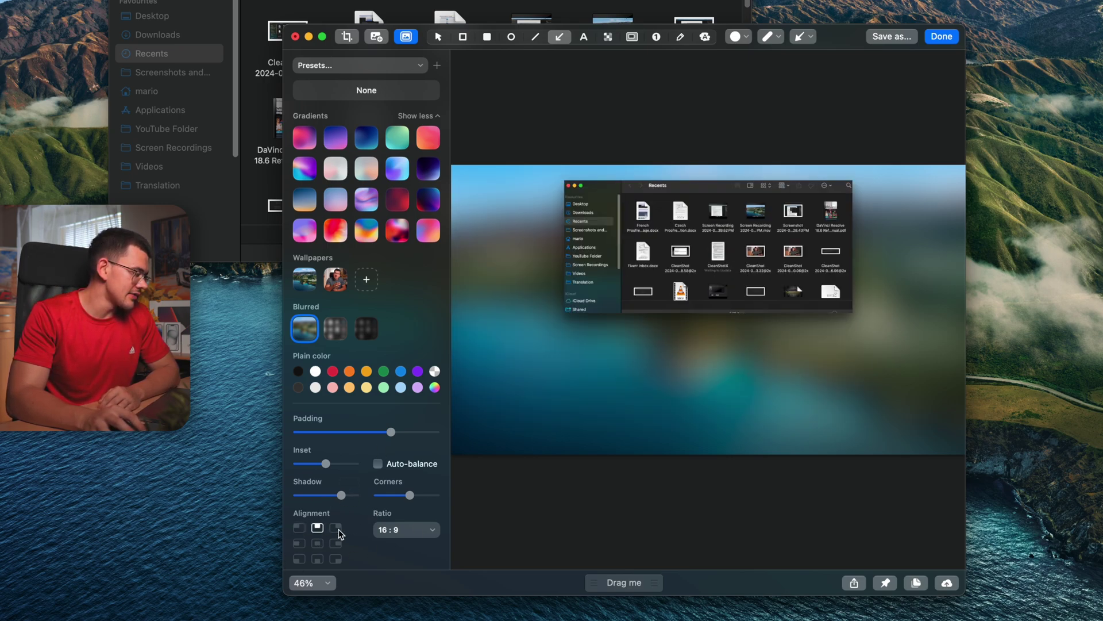
click(336, 527)
click(336, 543)
click(317, 543)
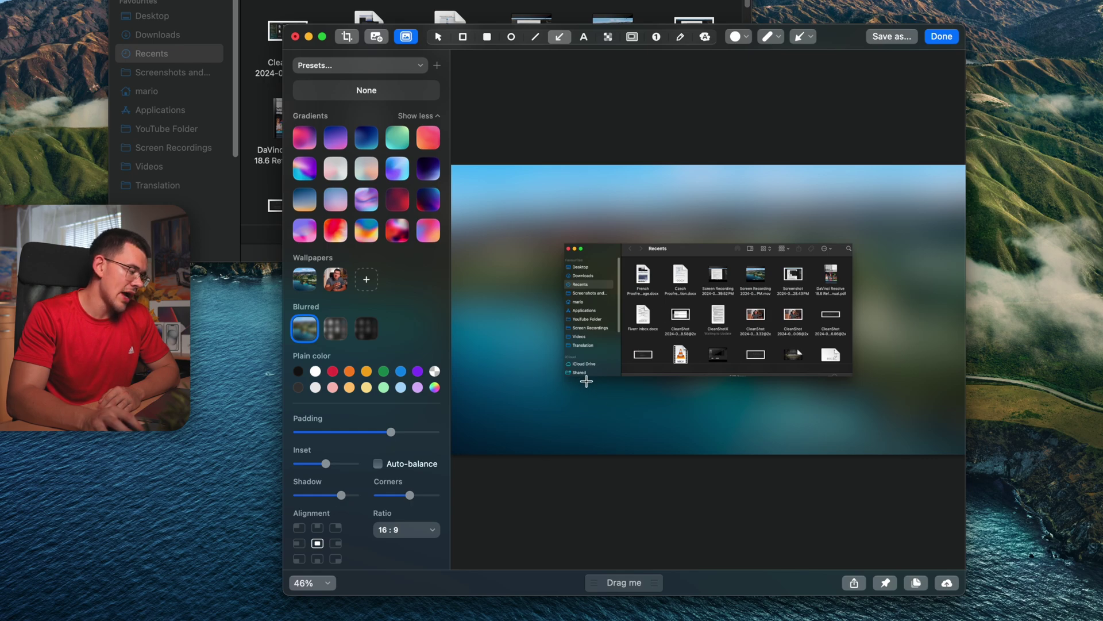
Step: Lower the background padding to about a quarter and highlight the "Waiting to Update" label beneath the CleanShotX file in white
scroll(586, 382, up, 3)
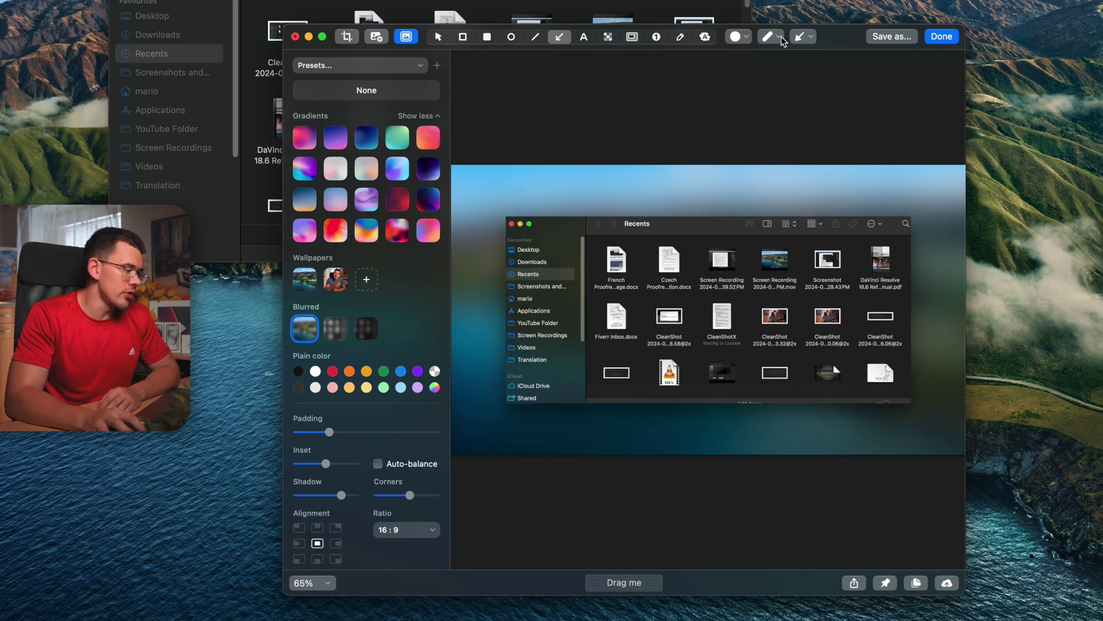
click(705, 36)
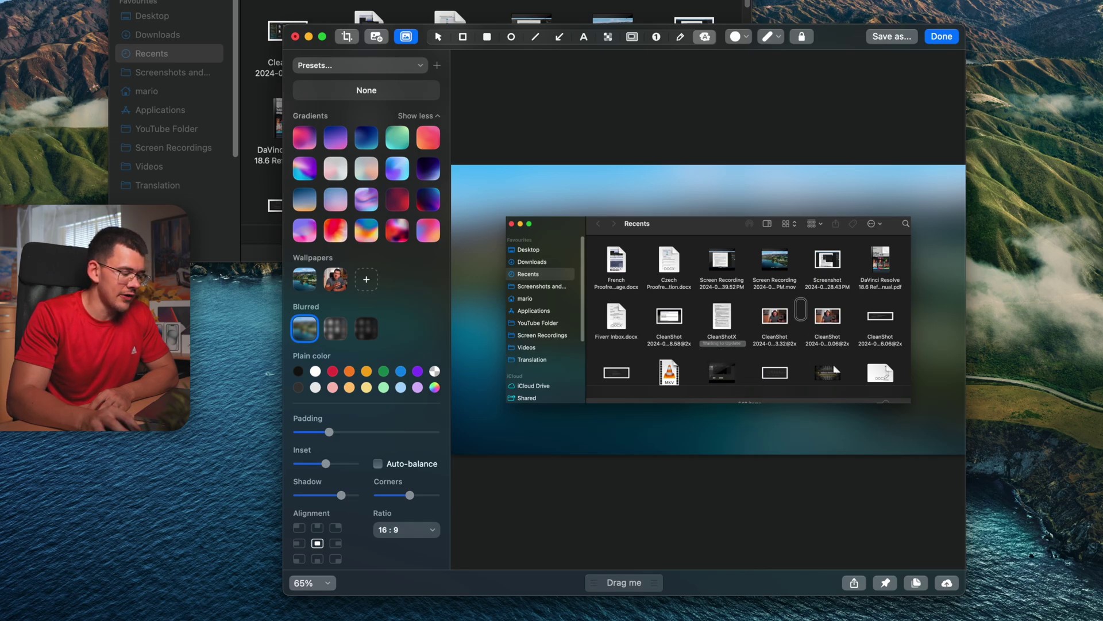
Step: Set the highlighter colour to green and highlight the Recents entry in the Finder sidebar
click(735, 37)
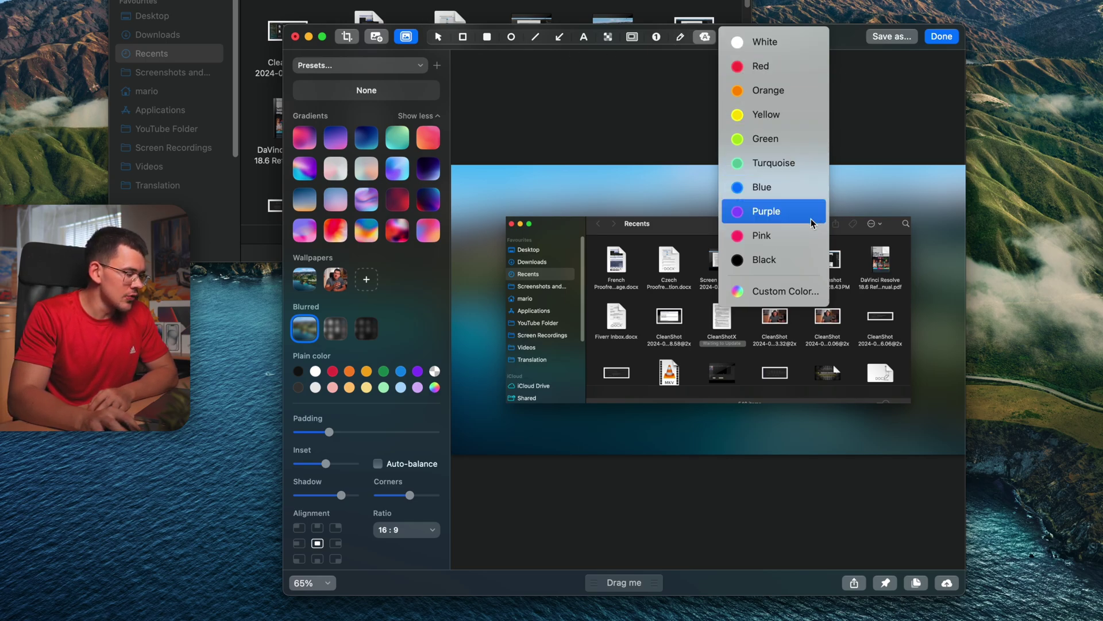
click(767, 139)
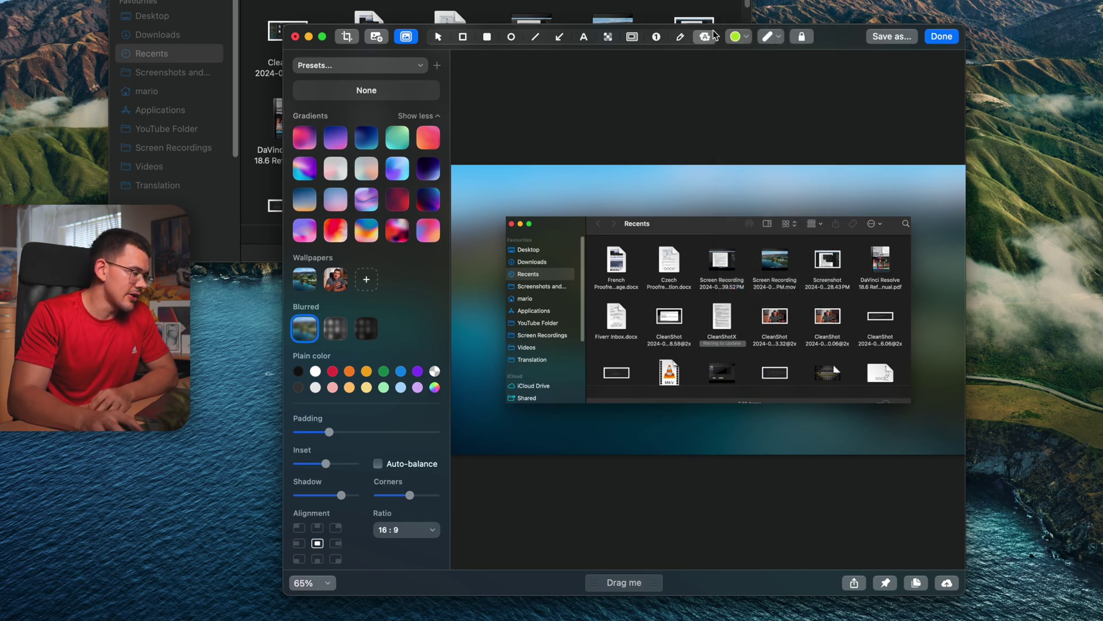
click(770, 36)
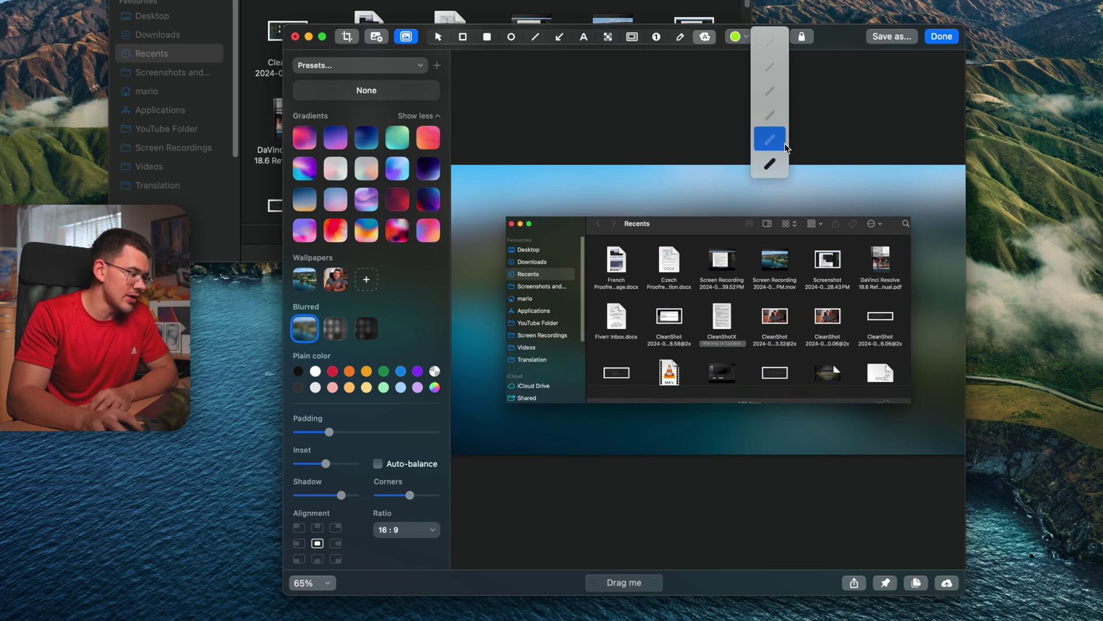
click(800, 154)
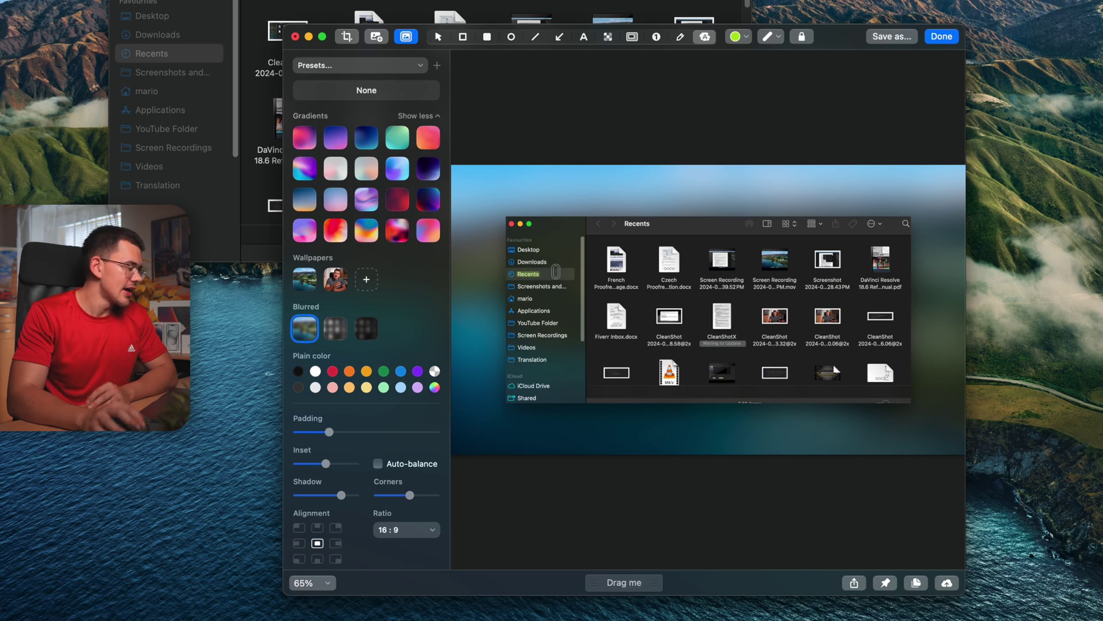
Step: Draw a wavy green freehand line down the right edge of the Finder screenshot with the Pencil tool
scroll(485, 259, up, 5)
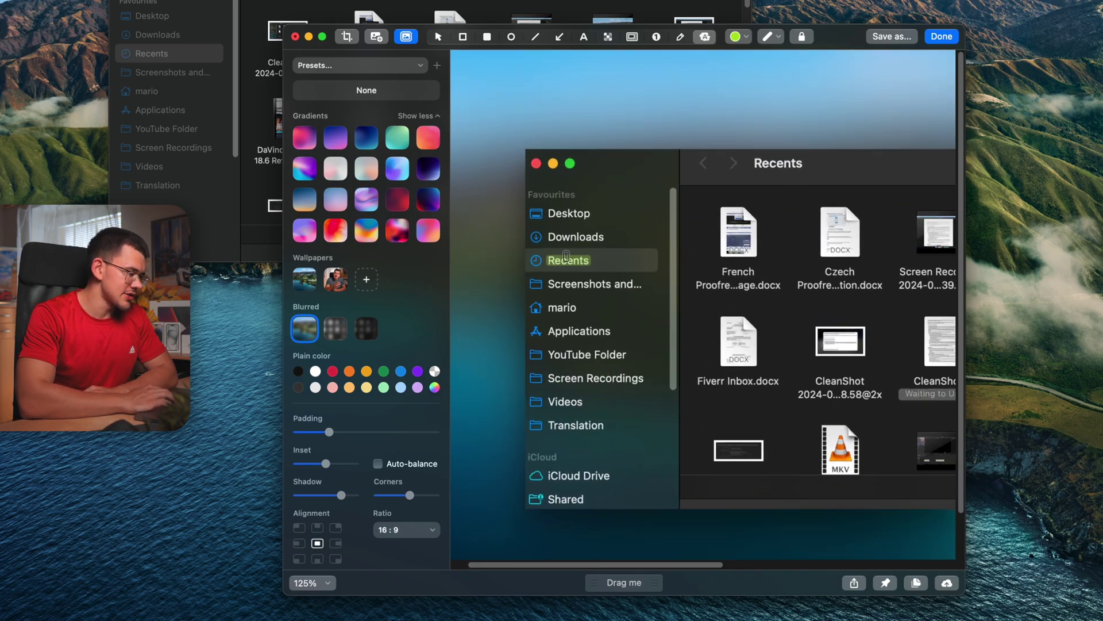
scroll(565, 256, up, 3)
scroll(566, 256, down, 2)
scroll(564, 254, down, 5)
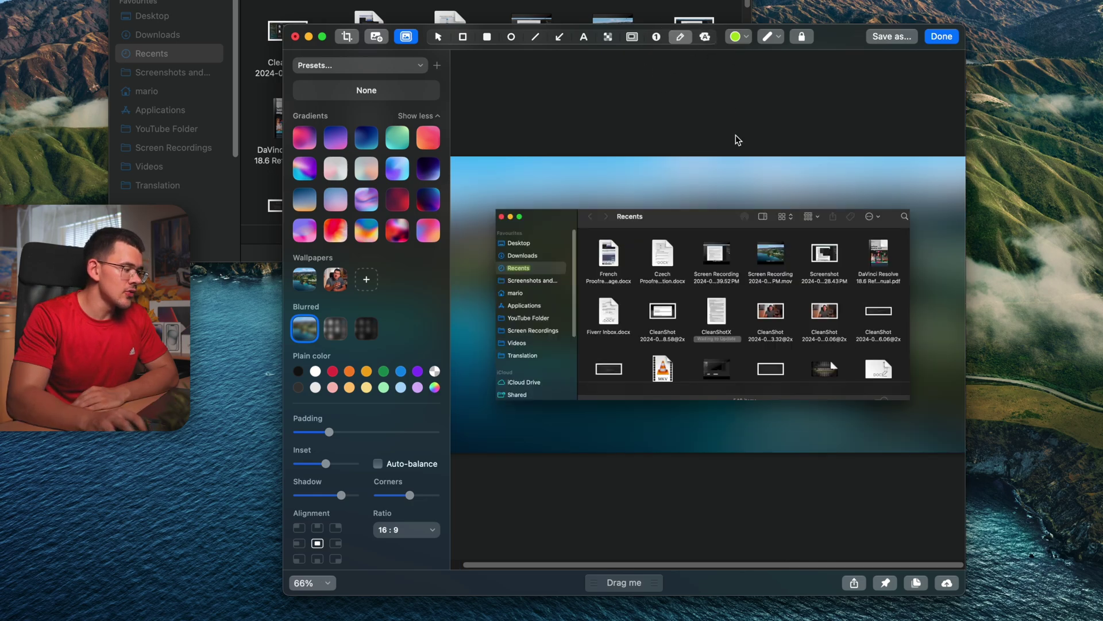
mouse_move(937, 204)
mouse_down()
mouse_move(922, 228)
mouse_move(916, 377)
mouse_up()
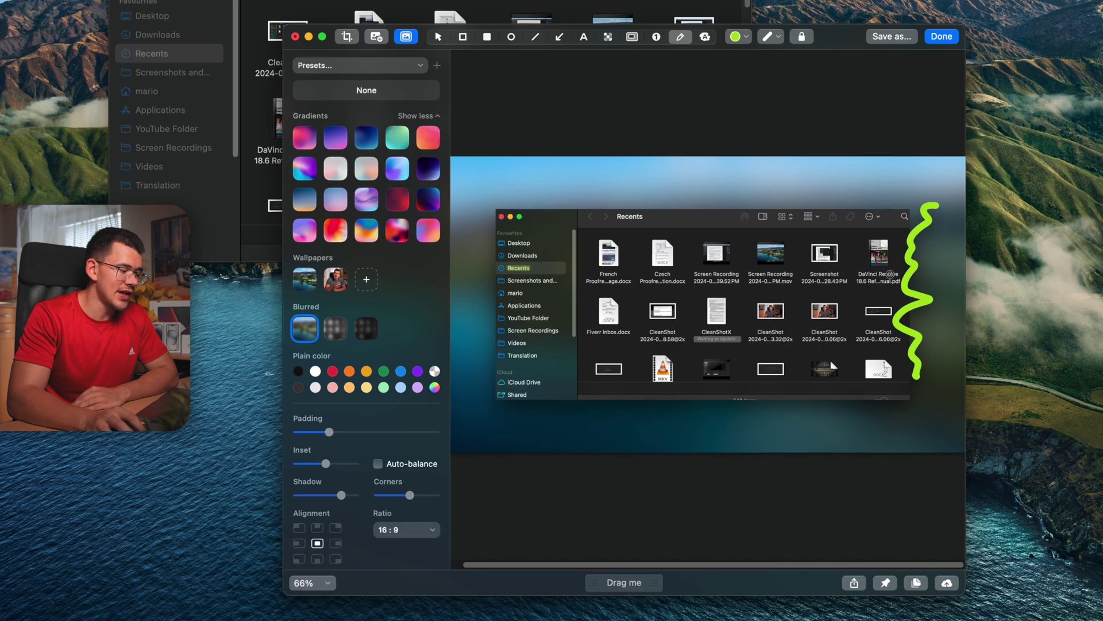
Step: Place six green counter markers, 1 to 6, clockwise across the Finder title bar, file area and background below
key(n)
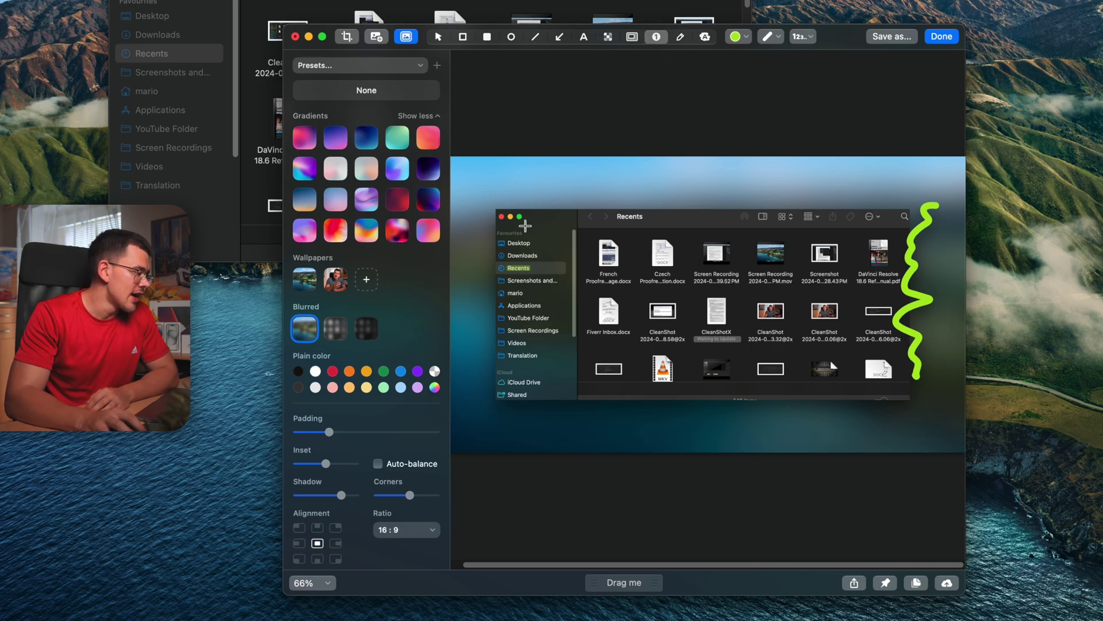
click(543, 218)
click(681, 218)
click(772, 228)
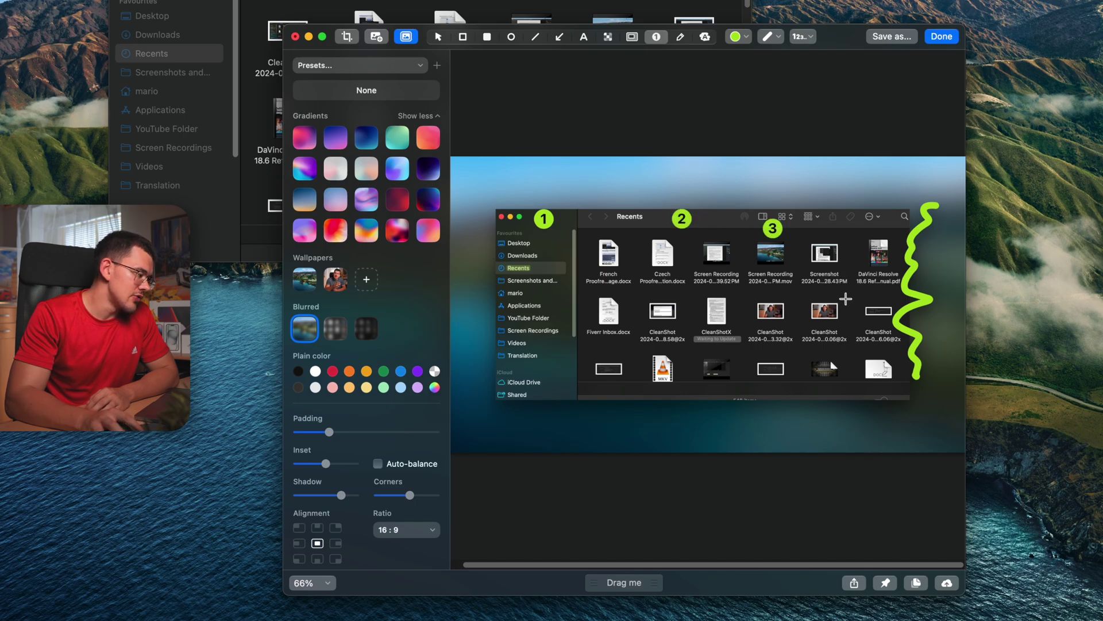
click(859, 328)
click(820, 408)
click(730, 421)
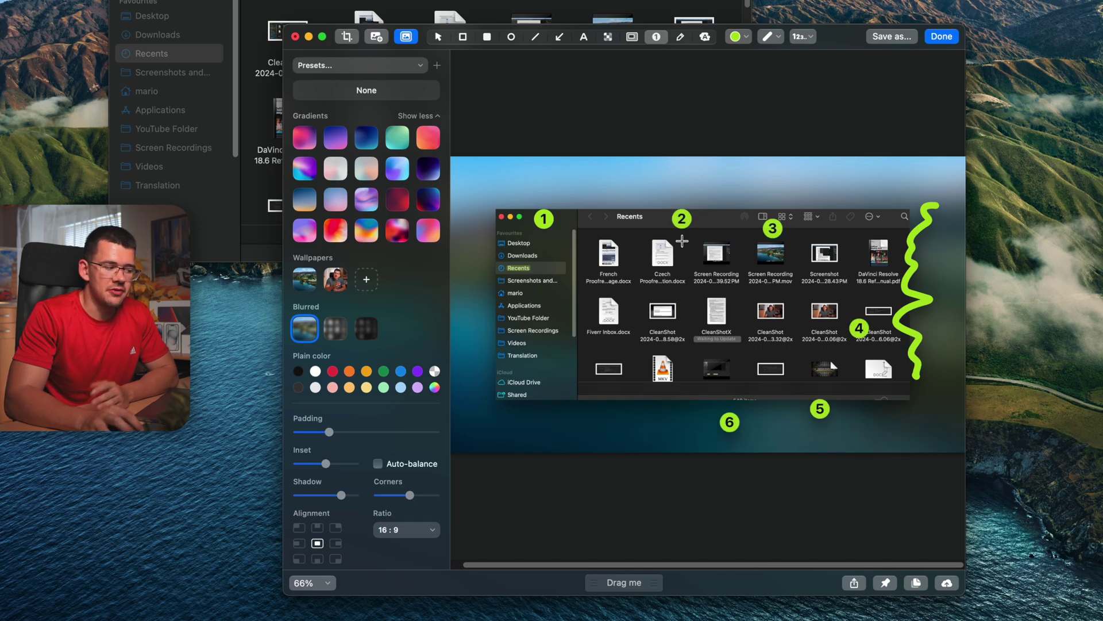
Step: Try the A, B, C, D and the I, II, III, IV numbering styles on the counter markers
click(803, 37)
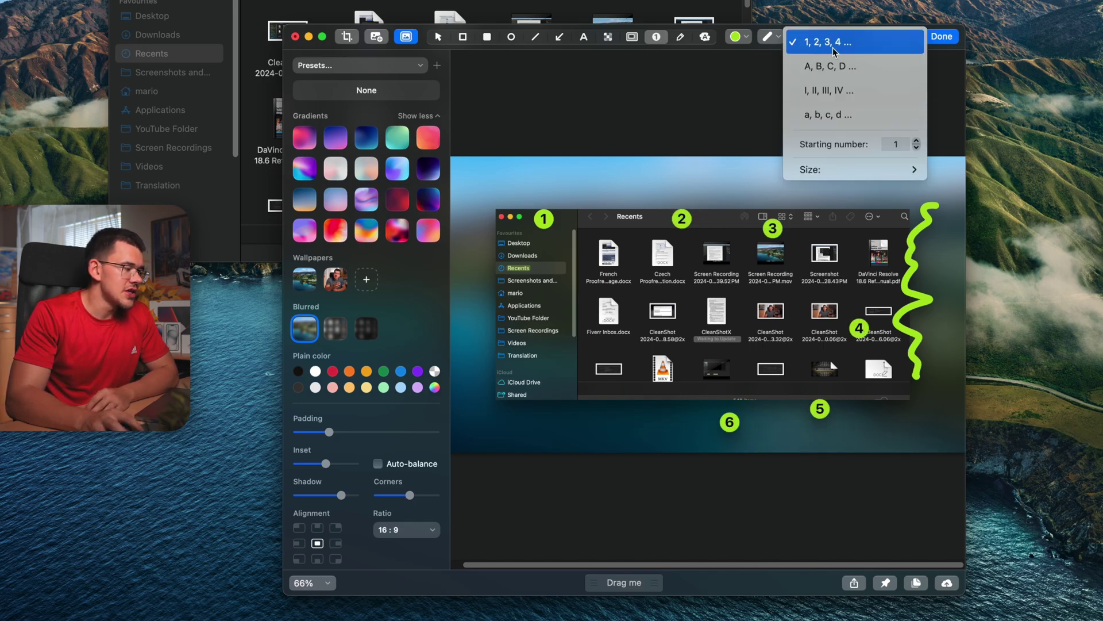
click(831, 66)
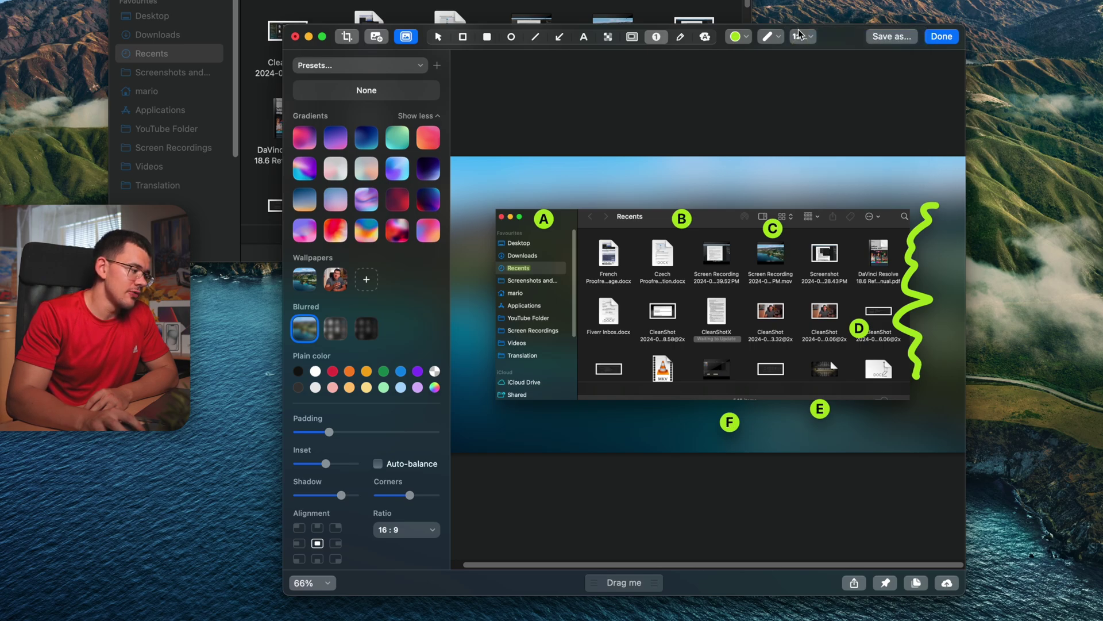
click(802, 36)
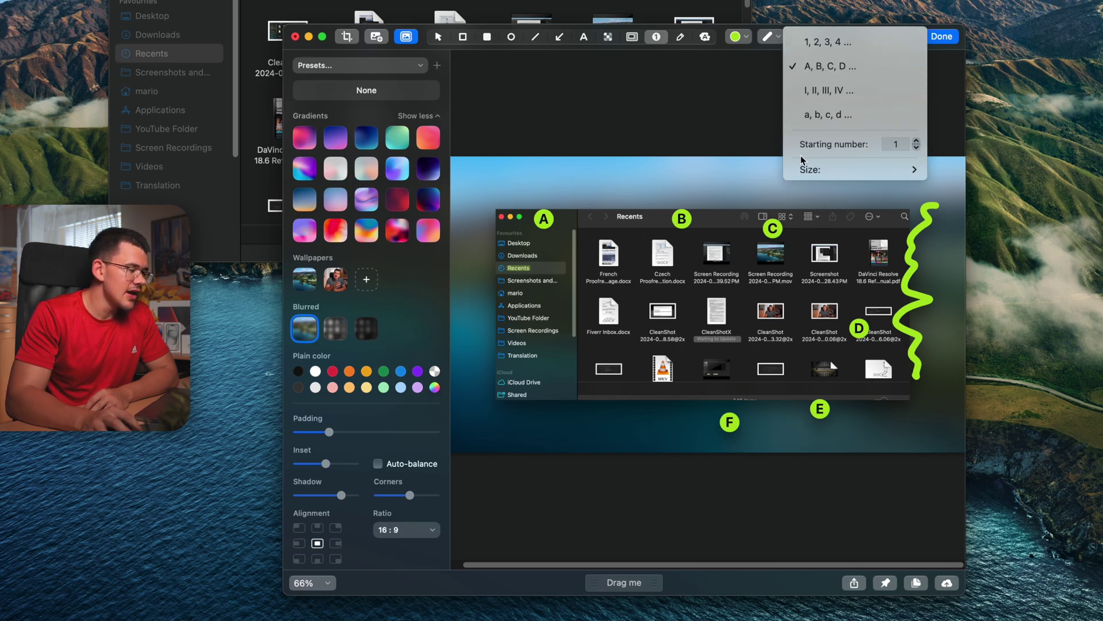
click(868, 90)
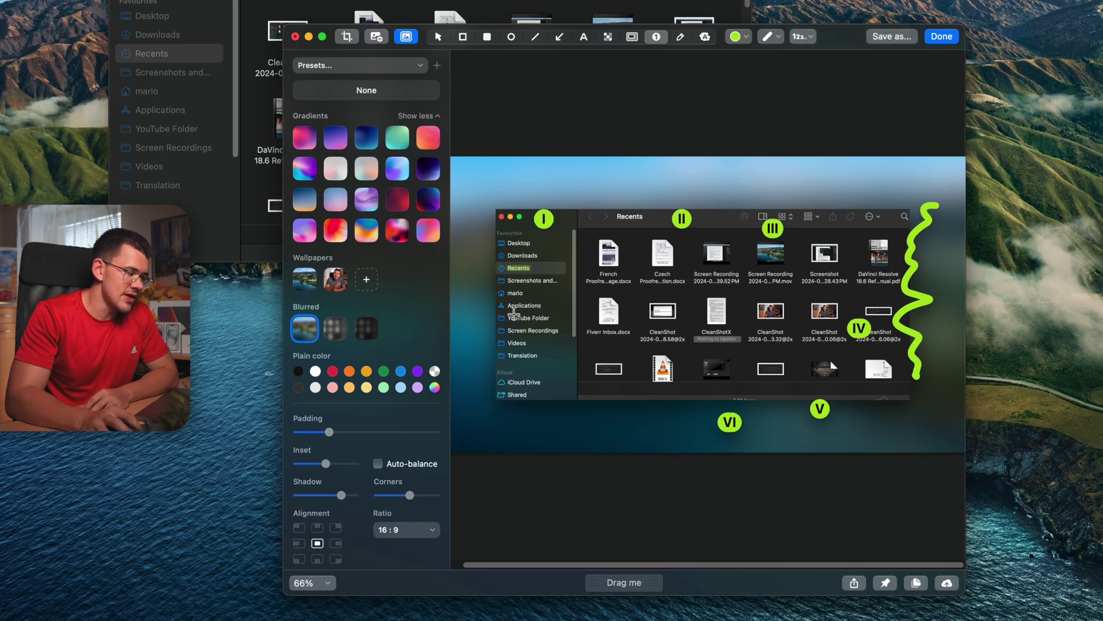
Step: Spotlight the French Proofre...age.docx file with dimming raised to about three quarters, and delete the spotlight
click(630, 36)
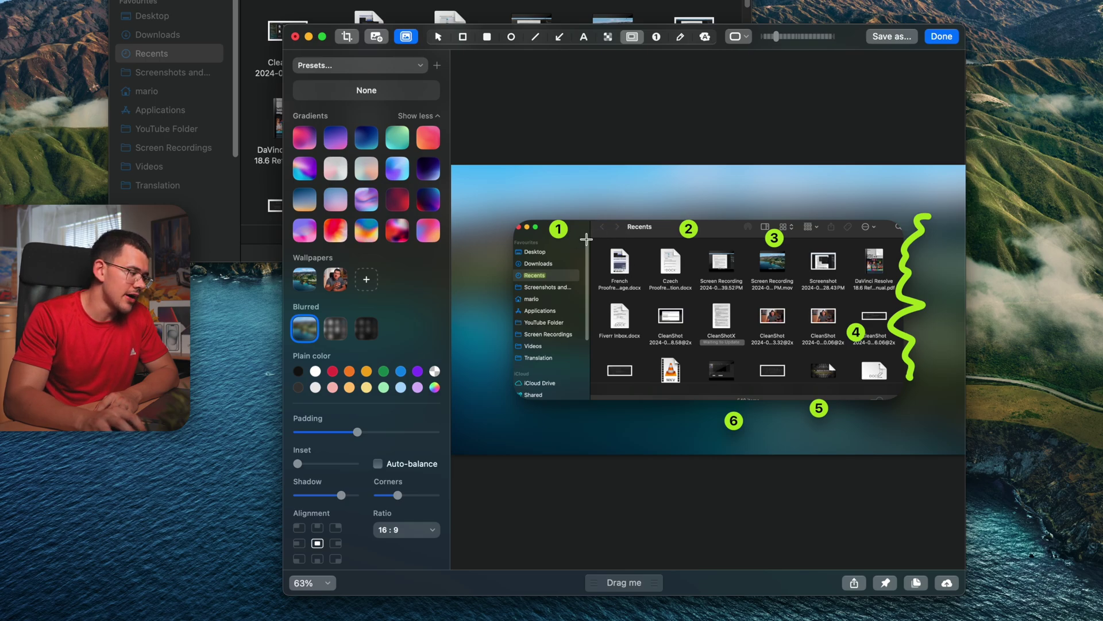
drag(586, 239, 643, 295)
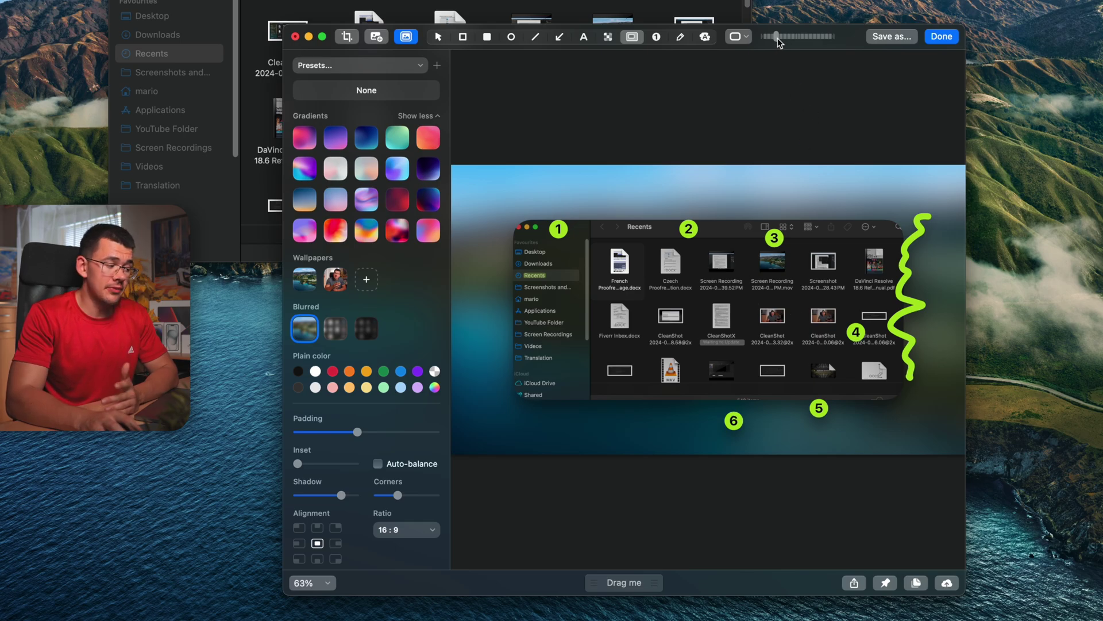
drag(778, 39, 819, 40)
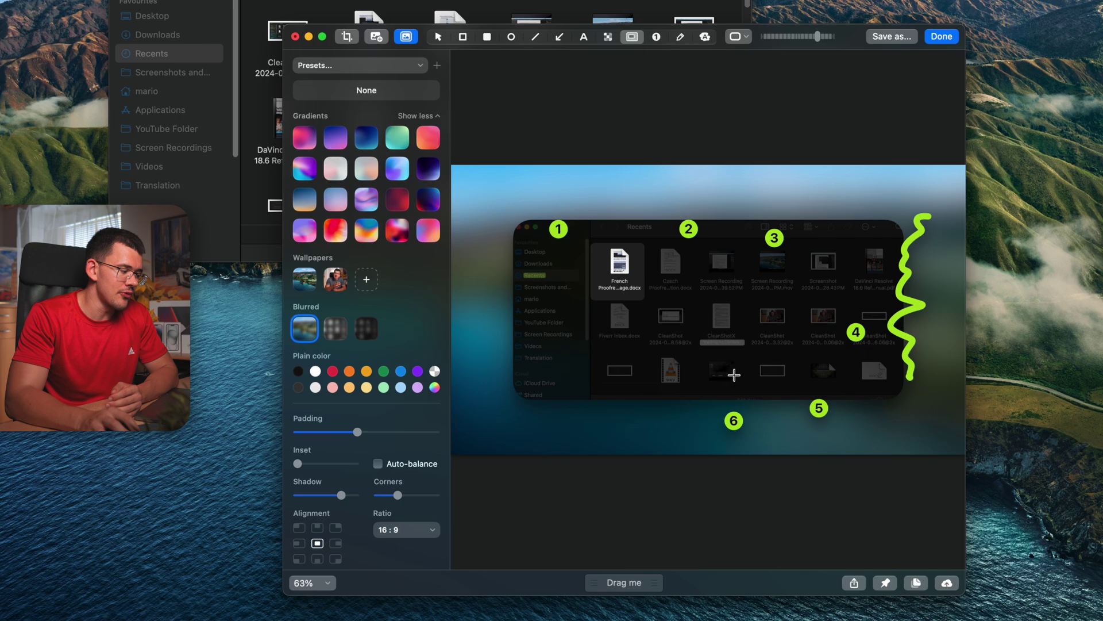
click(628, 248)
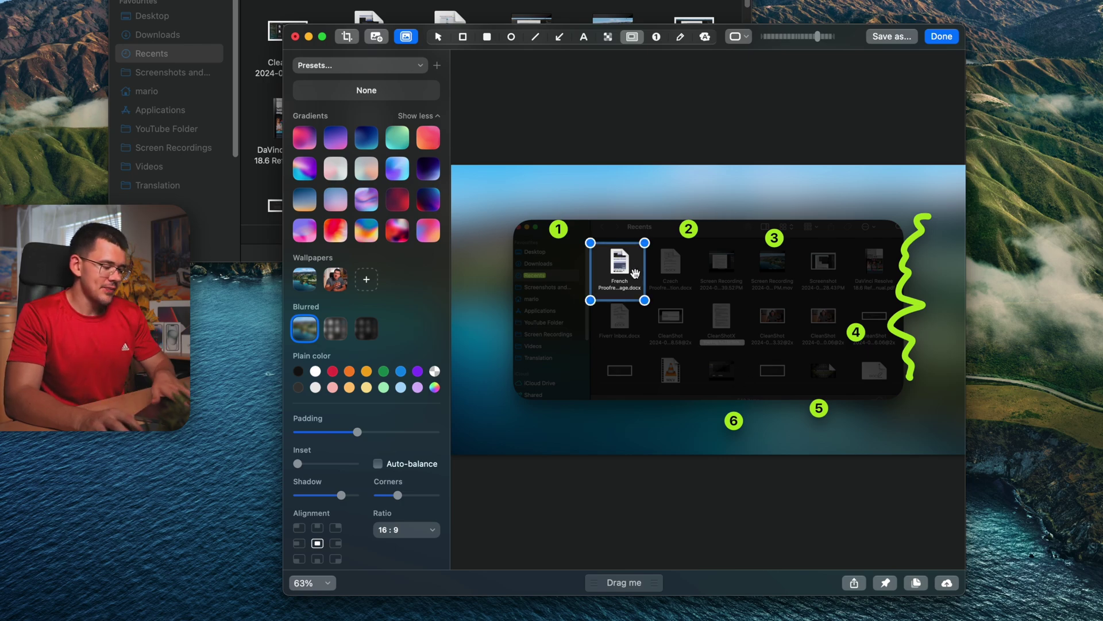
key(BackSpace)
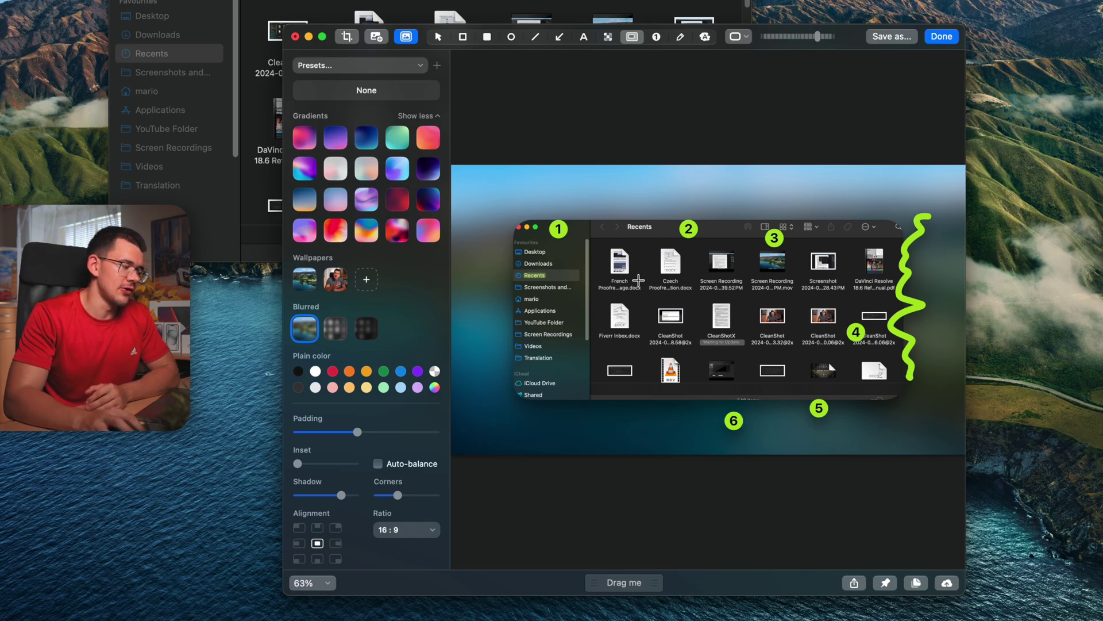
Step: Pixelate the French Proofre...age.docx file and raise the pixelation strength to about half
click(607, 38)
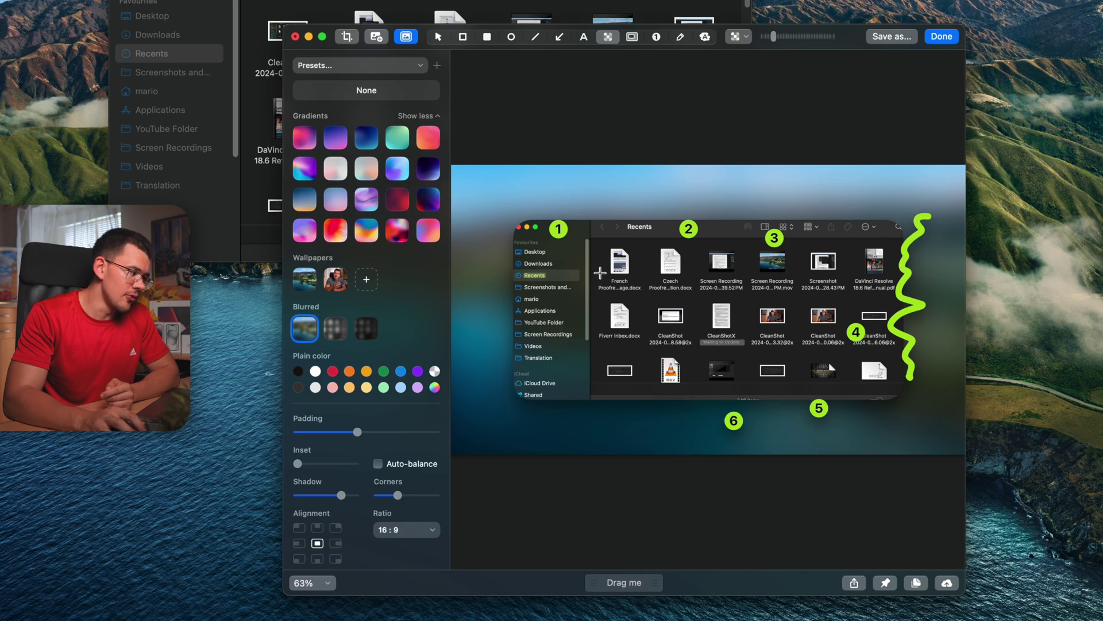
drag(587, 241, 650, 300)
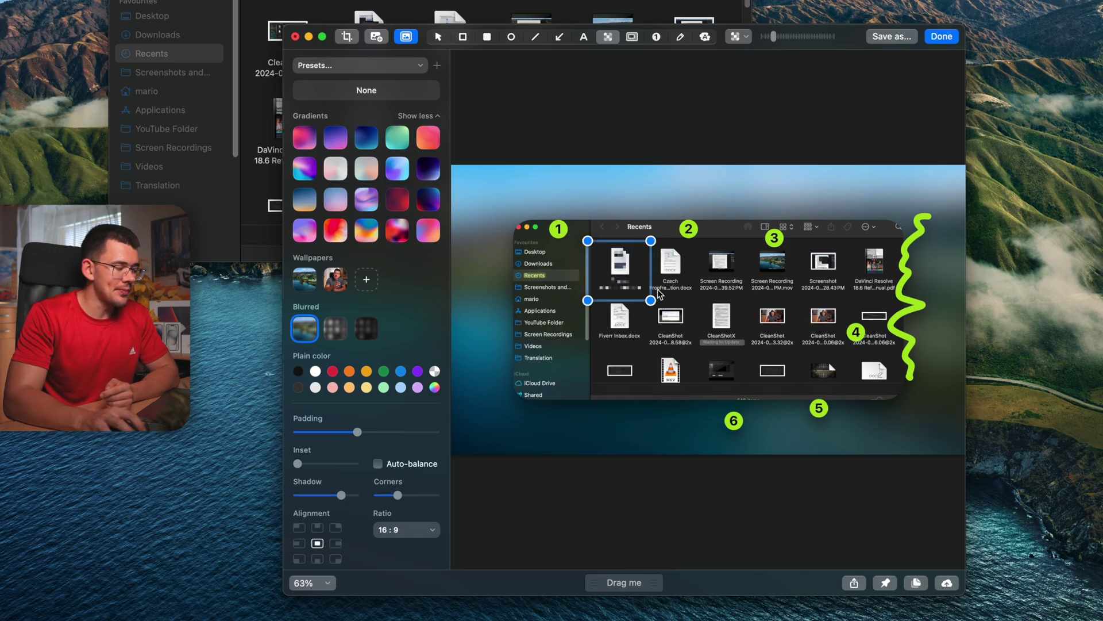
drag(770, 36, 798, 35)
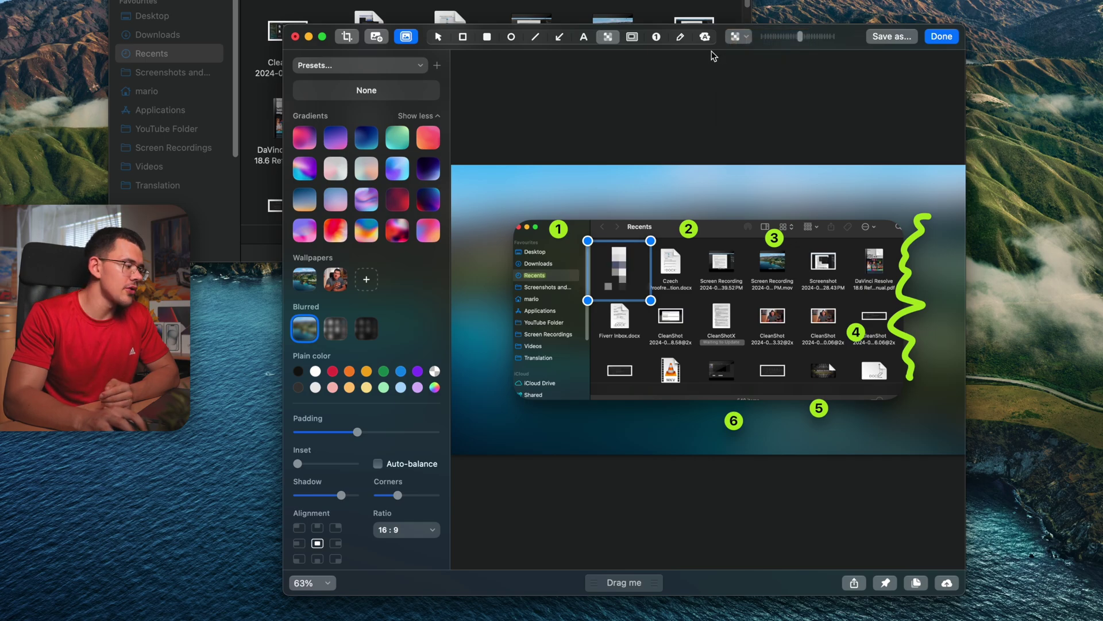
Step: Change the pixelated area to Blur (secure) and shrink its frame slightly at the lower-right corner
click(740, 37)
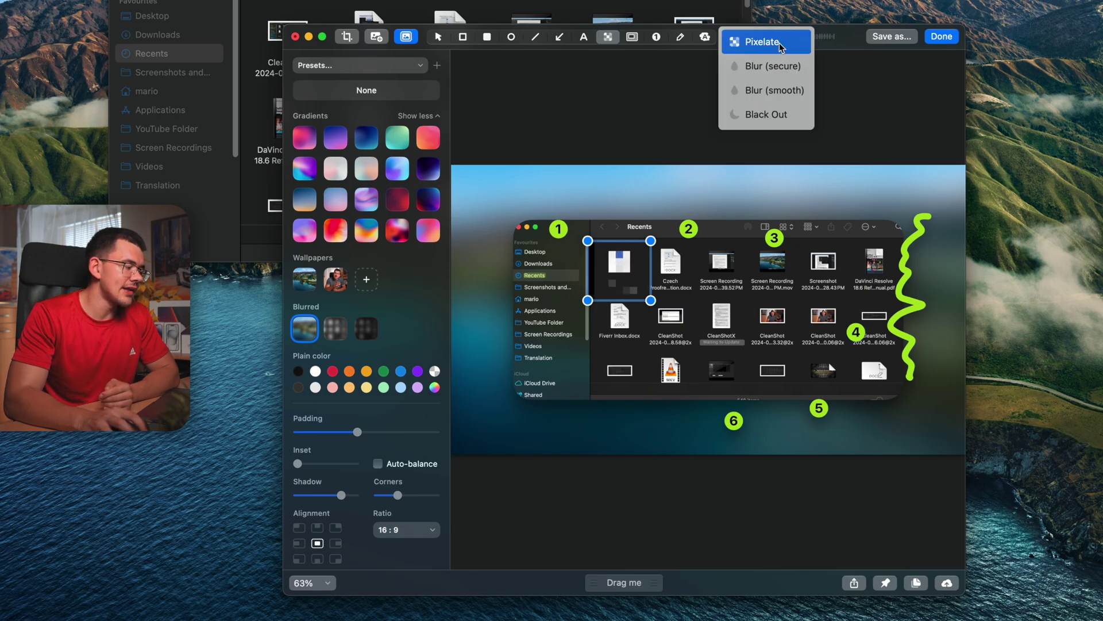
click(784, 71)
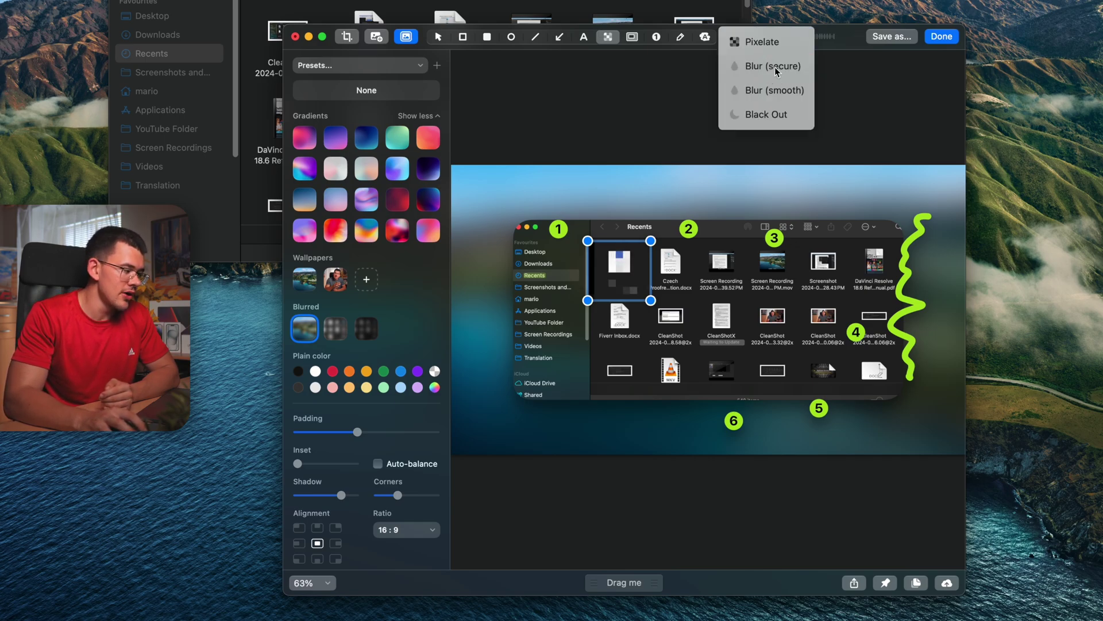
drag(651, 302, 646, 298)
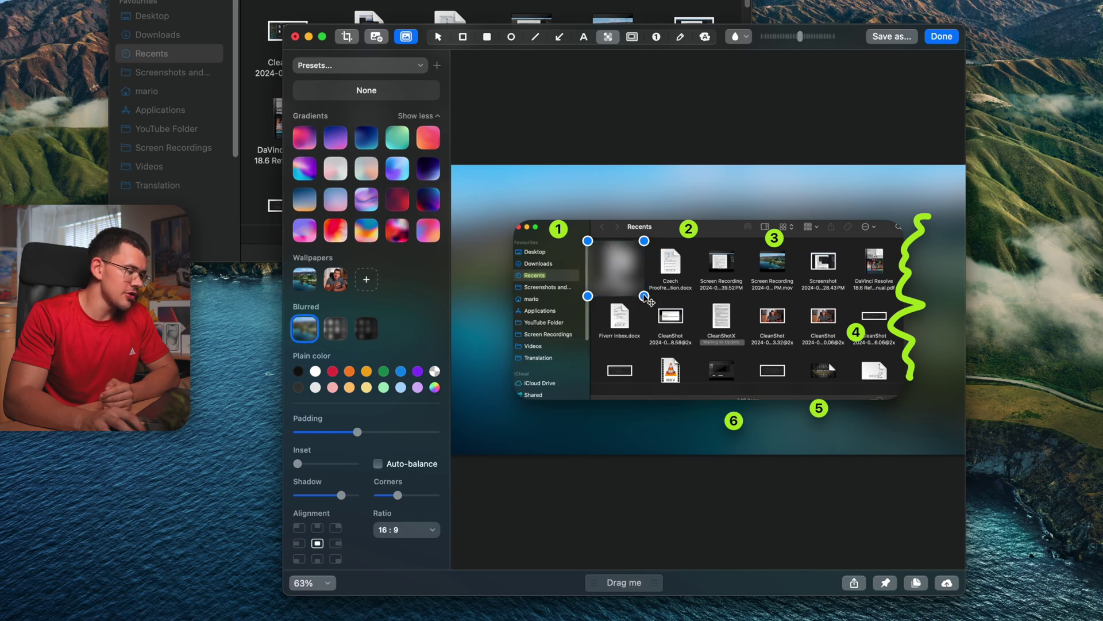
Step: Switch the redacted area to Blur (smooth) and lower the blur strength to about a quarter
click(739, 37)
click(768, 93)
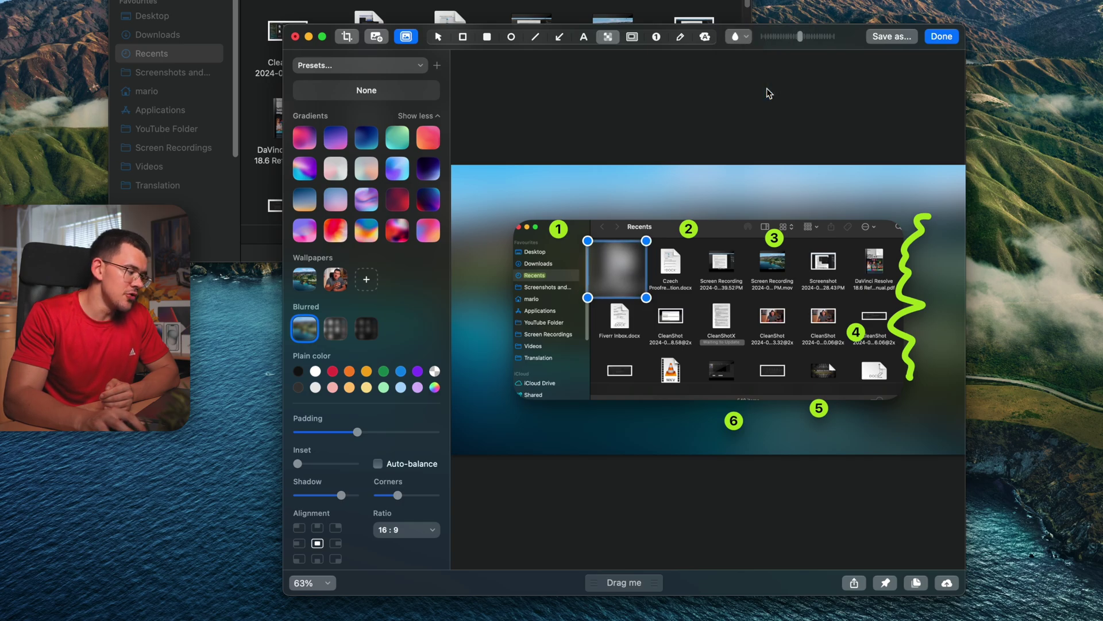
drag(801, 37, 778, 37)
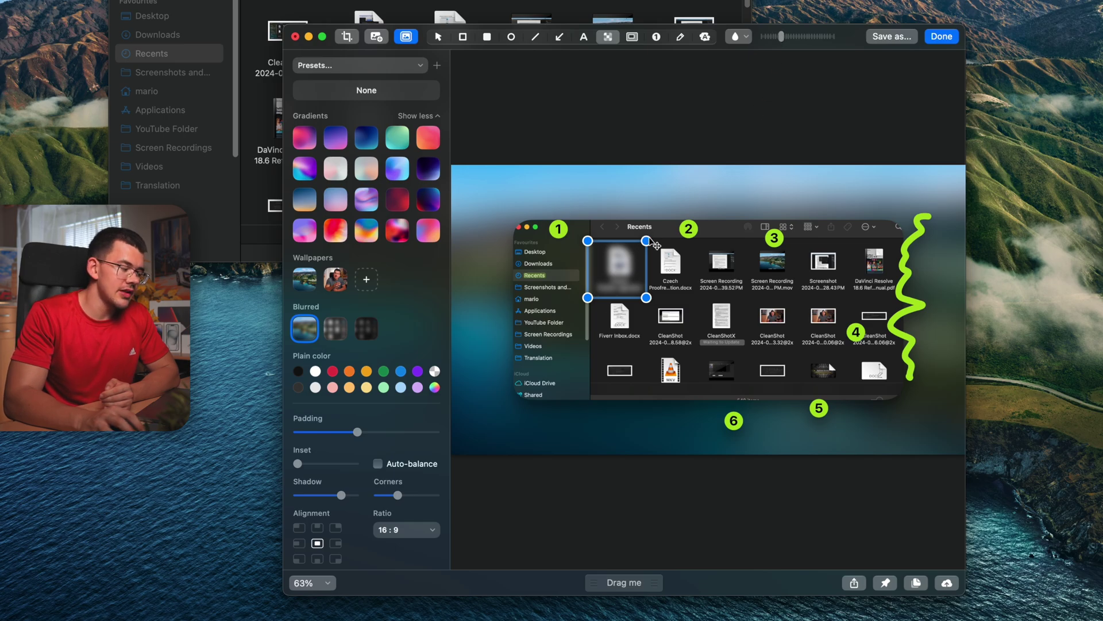
Step: Shift the blurred area slightly to centre it over the French document and set its style to Blur (secure)
drag(655, 245, 658, 246)
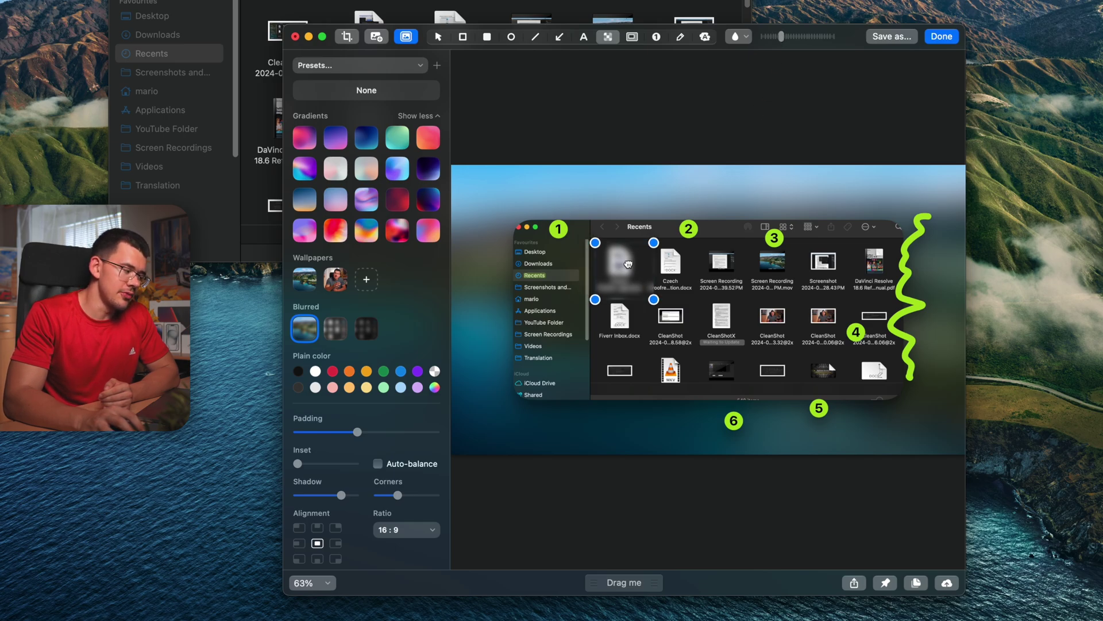
click(743, 41)
click(769, 63)
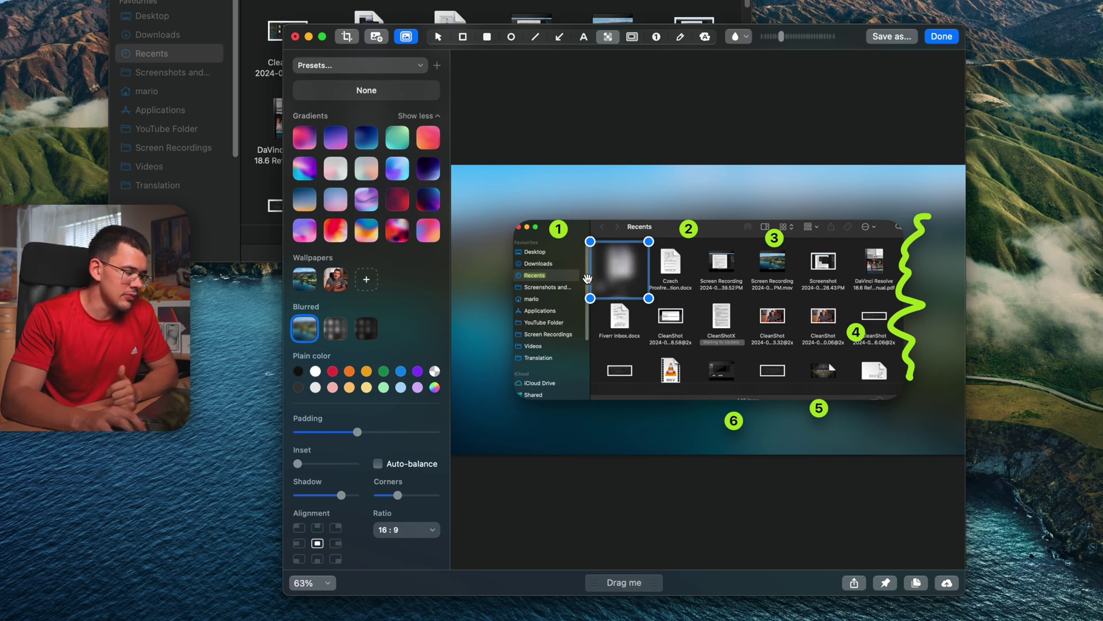
Step: Change the redacted area over the French document to Black Out and nudge it slightly
click(742, 38)
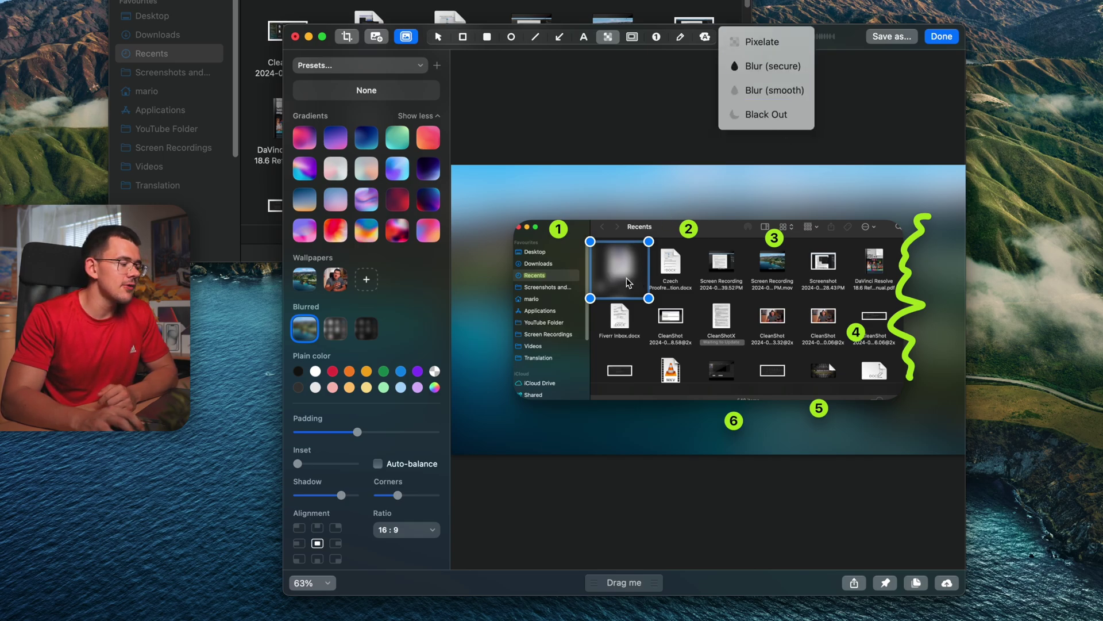
click(757, 118)
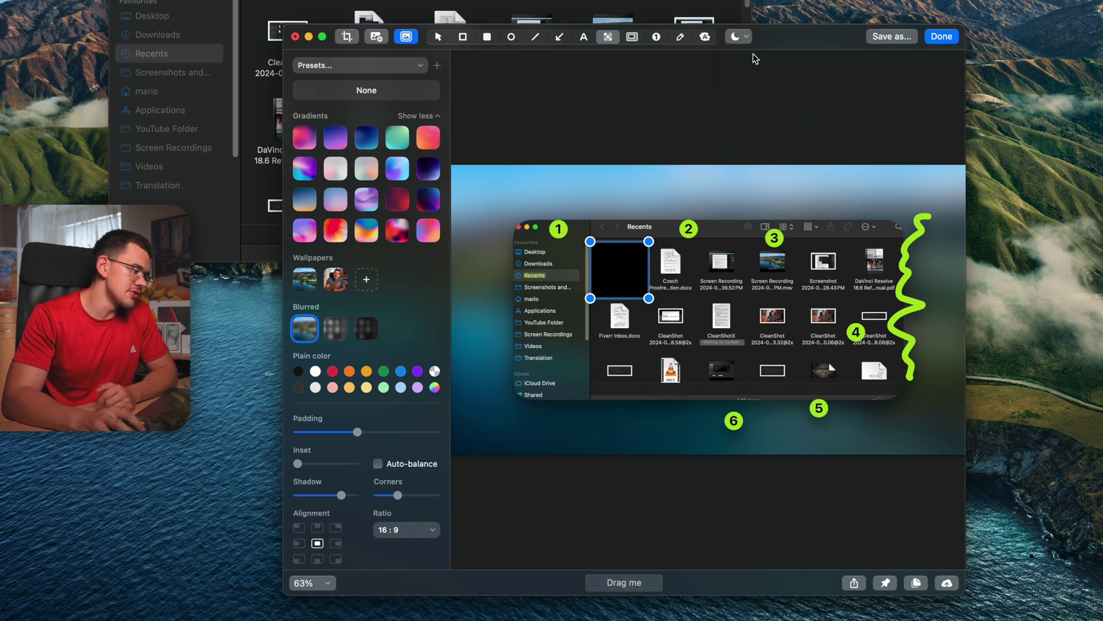
drag(624, 265, 623, 266)
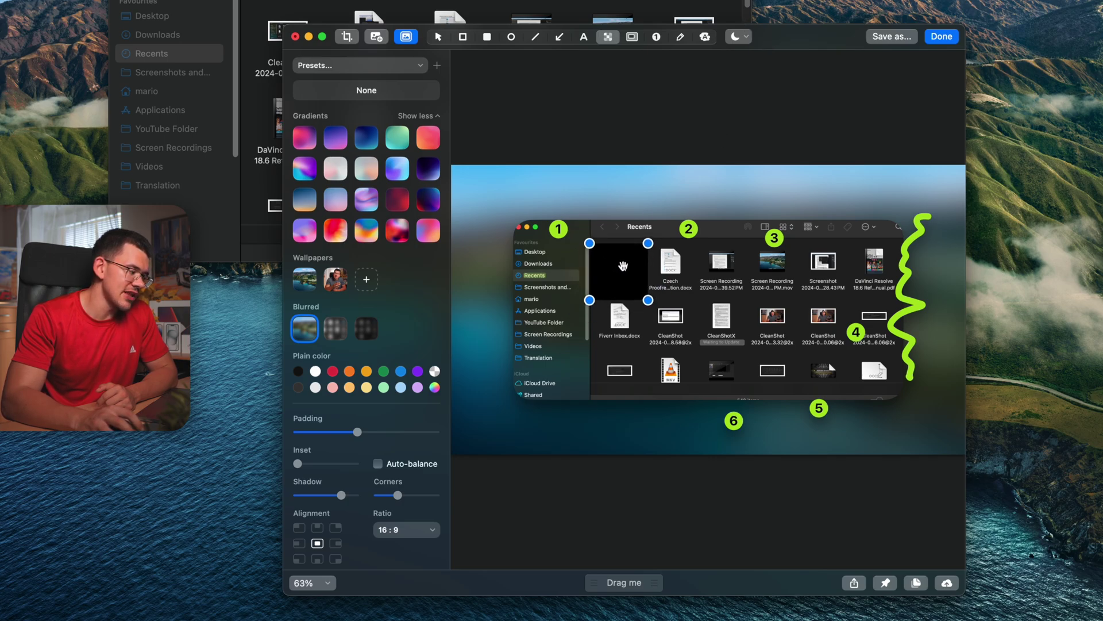
Step: Add a green text label reading "Standard" in the Standard style, positioned on the background just above the Finder window
key(t)
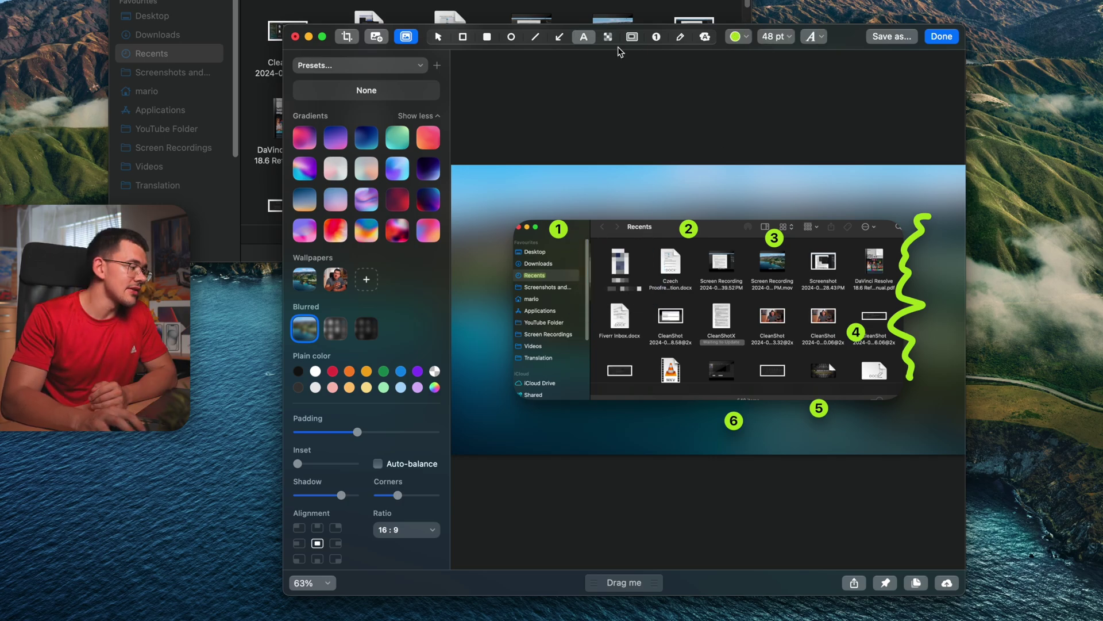
click(810, 37)
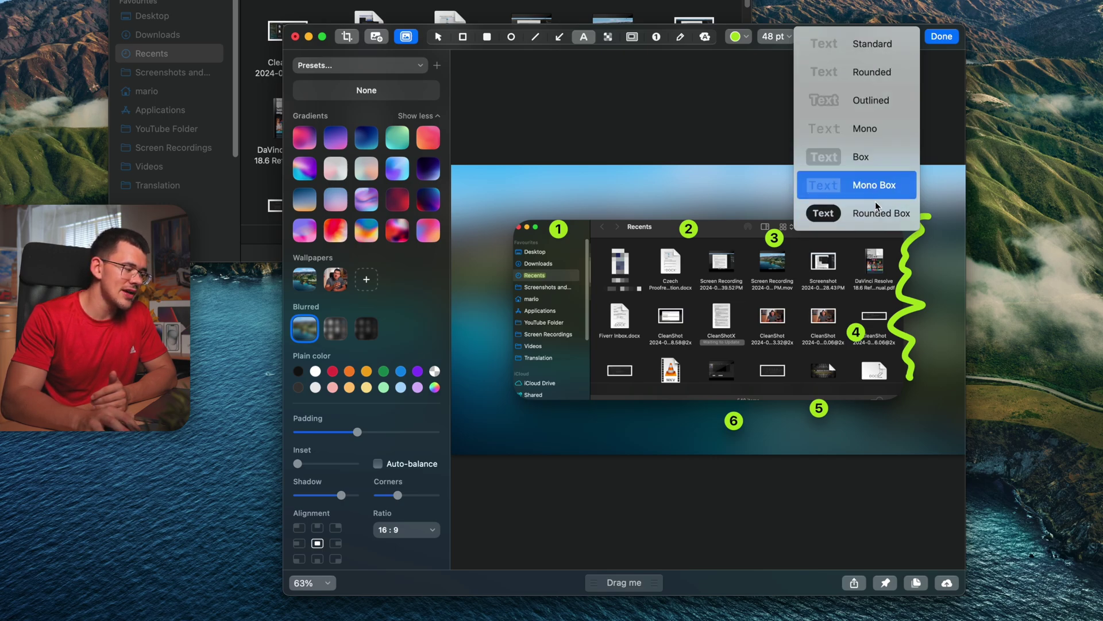
click(867, 47)
click(620, 182)
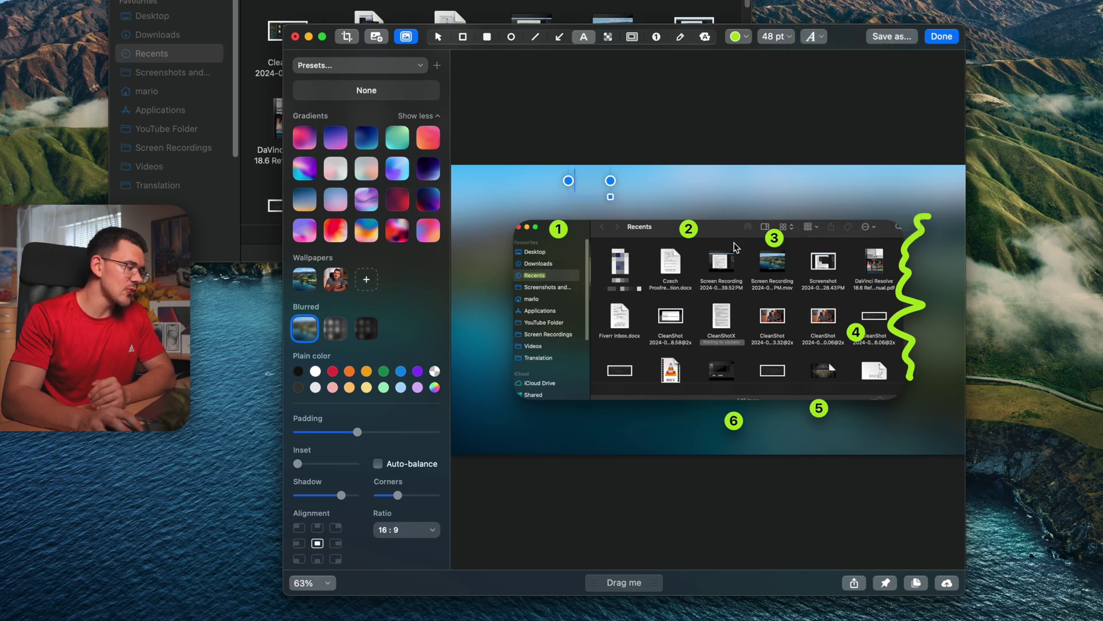
text(Standard)
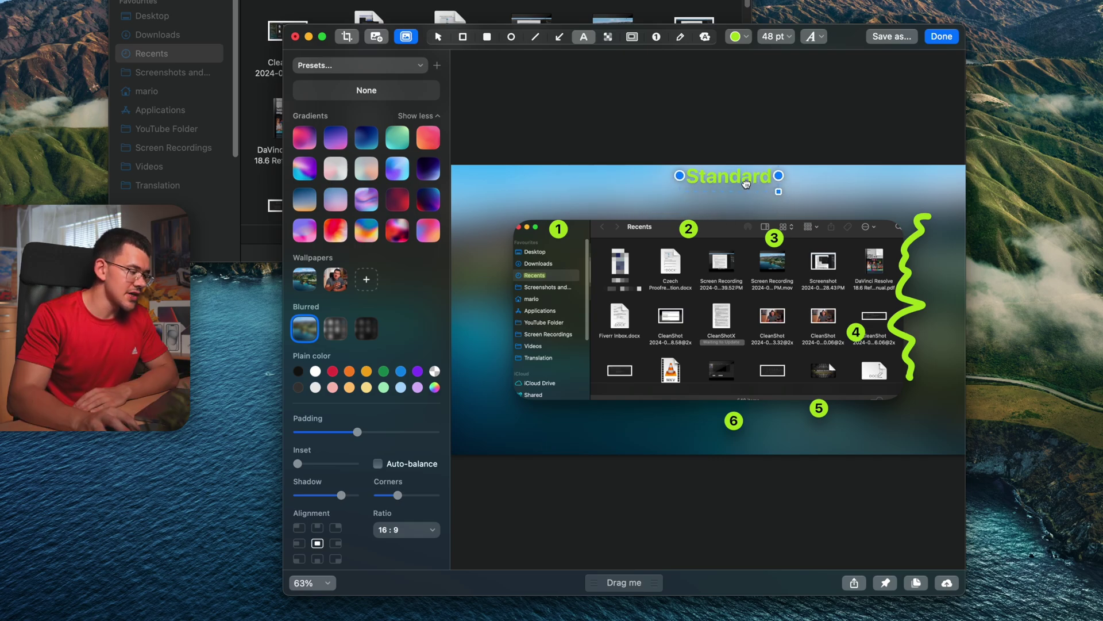
drag(746, 184, 730, 197)
Step: Change the text label to the Outlined style and colour it purple
click(814, 36)
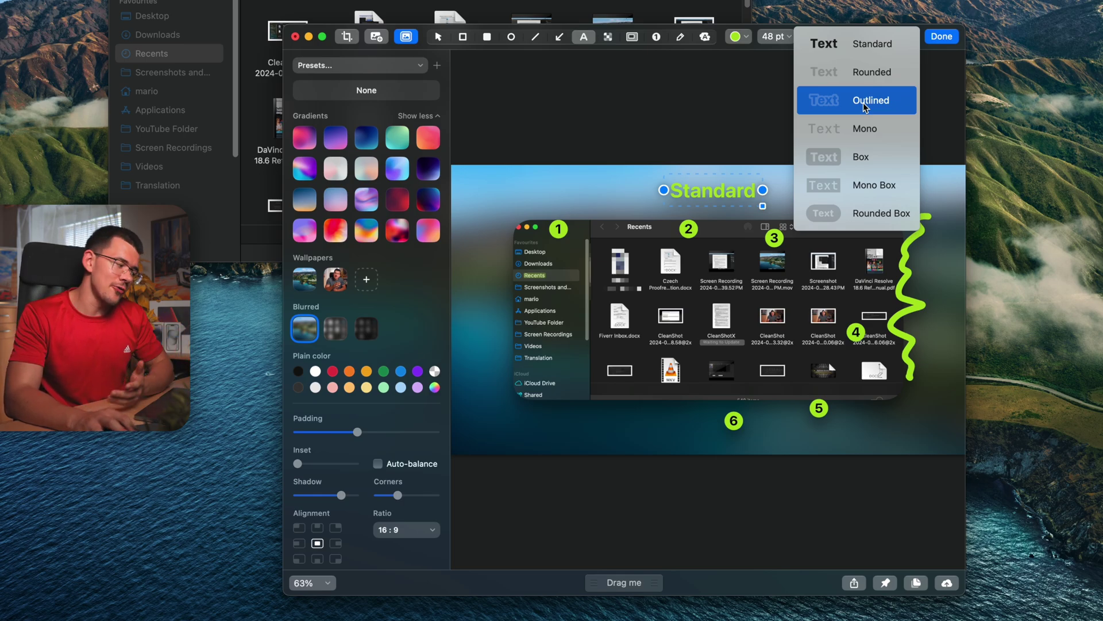
click(863, 102)
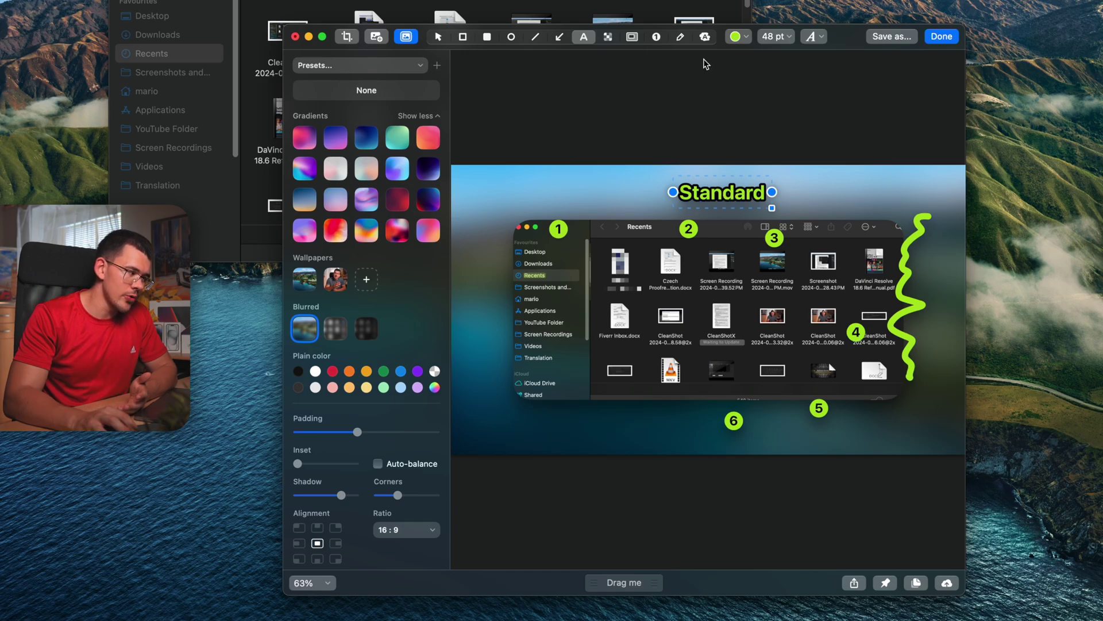
click(736, 37)
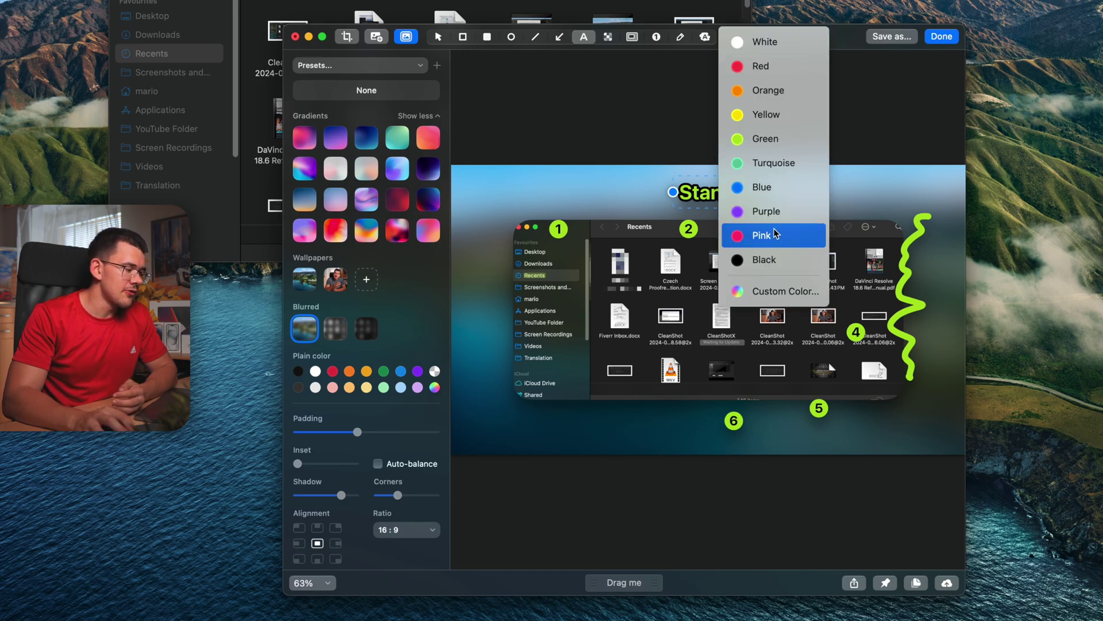
click(767, 211)
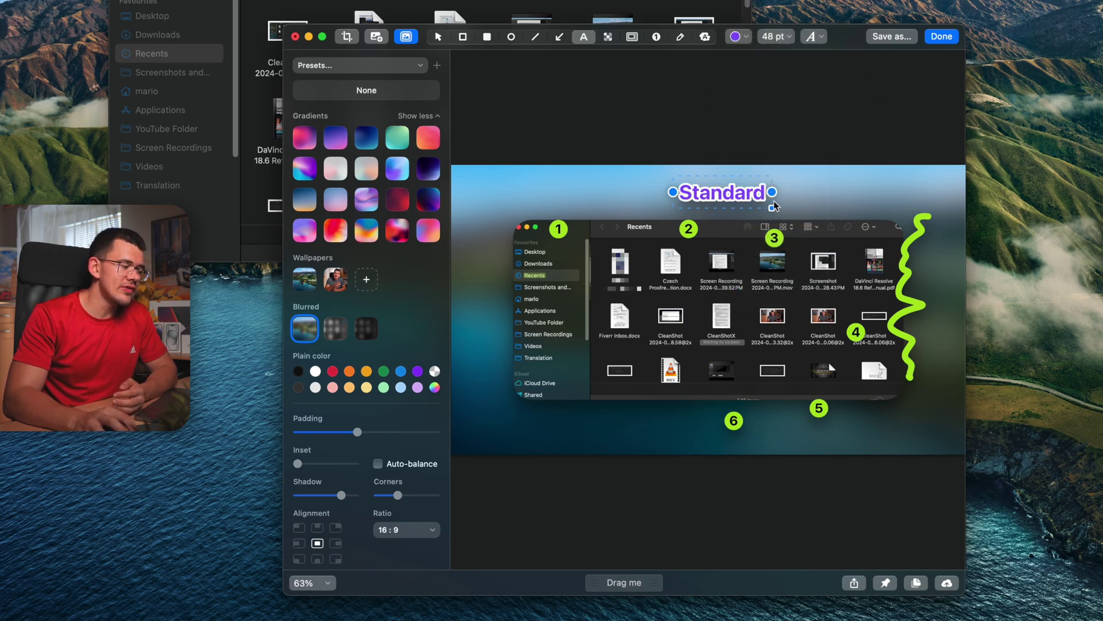
Step: Give the text label the Rounded Box style and shift it slightly
click(811, 37)
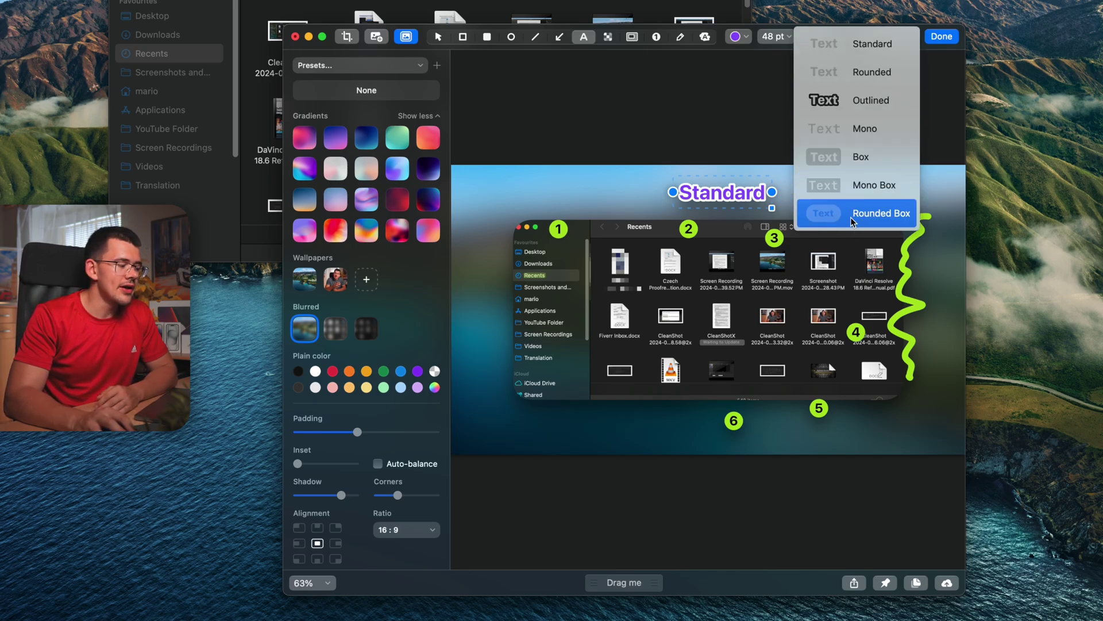
click(874, 216)
drag(747, 201, 751, 199)
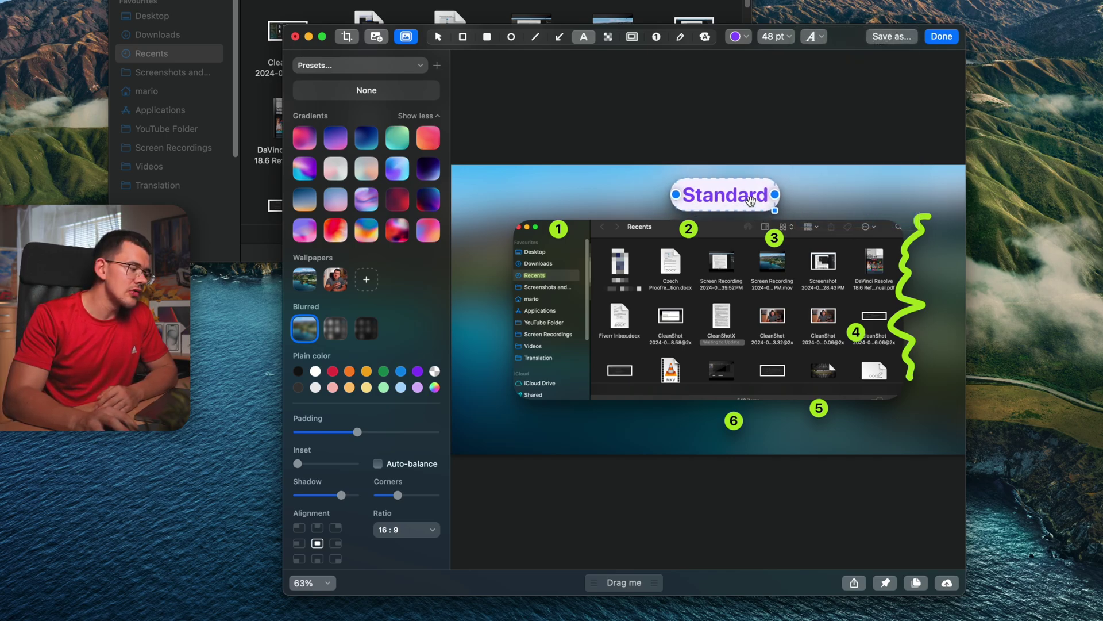
Step: Try turquoise on the label, enlarge the text to 92 pt and set its colour to yellow
click(741, 37)
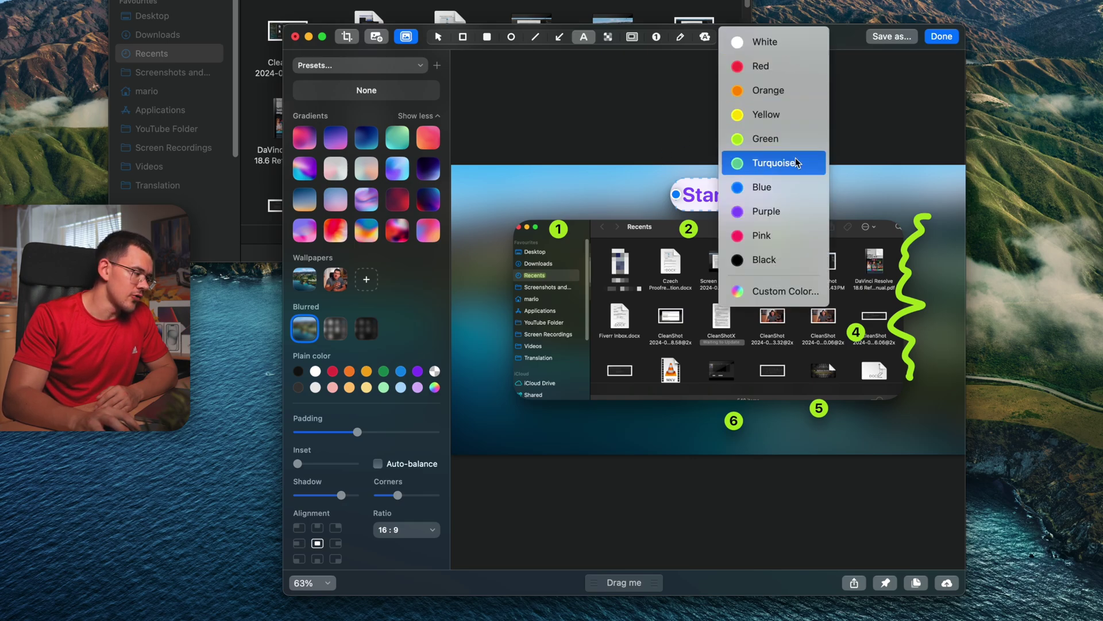
click(770, 154)
scroll(772, 39, up, 10)
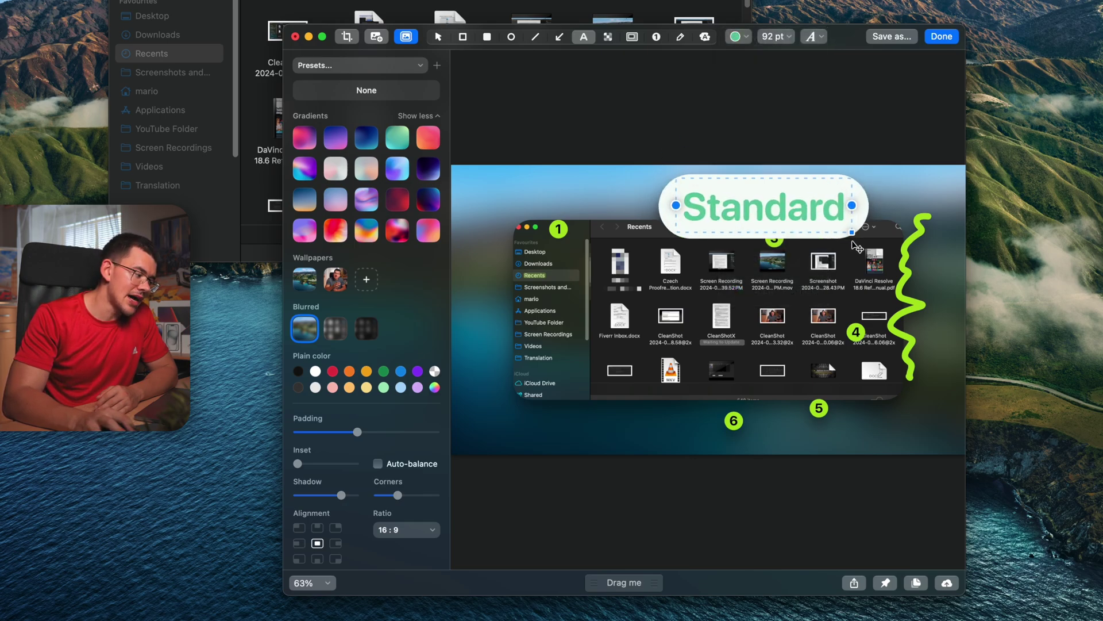
click(740, 37)
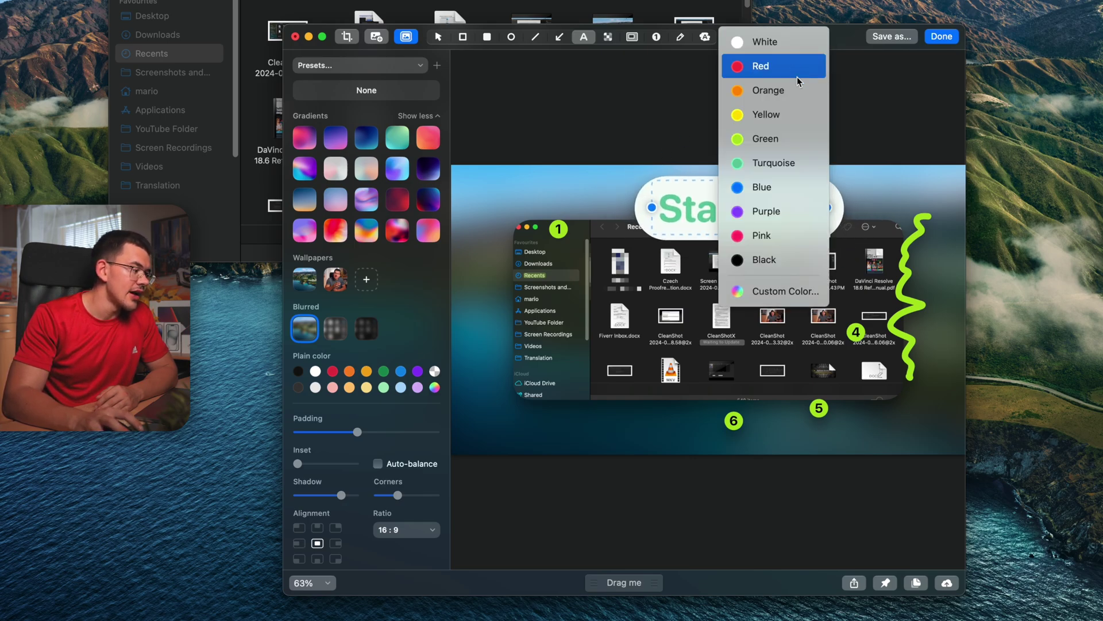
click(796, 113)
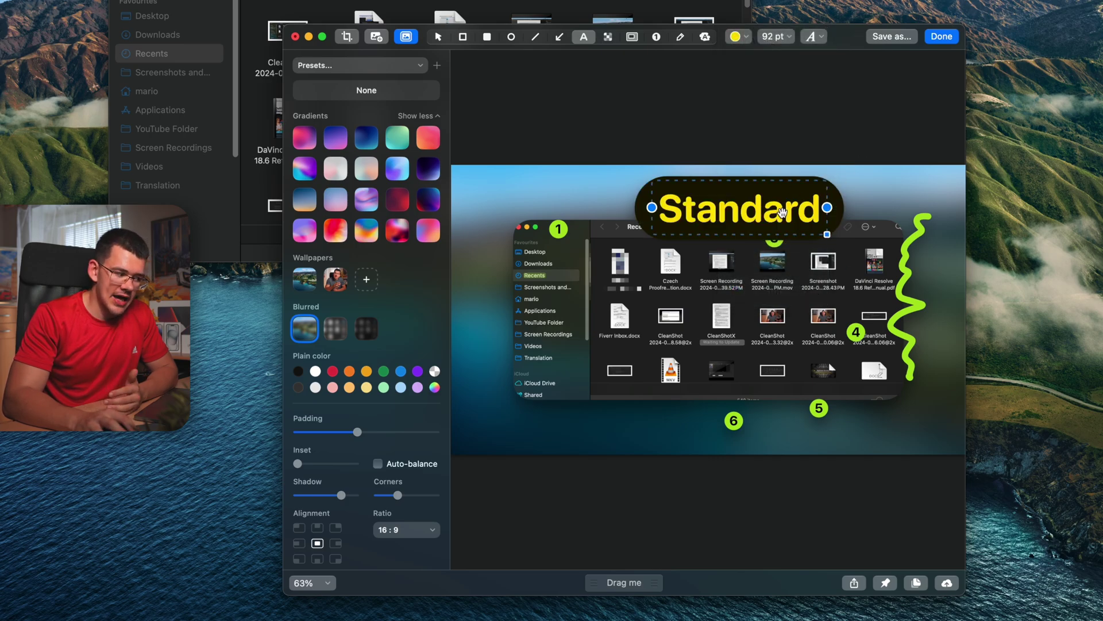
Step: Draw two yellow arrows from the lower background up to the cone-icon video file in the captured window's bottom row
key(a)
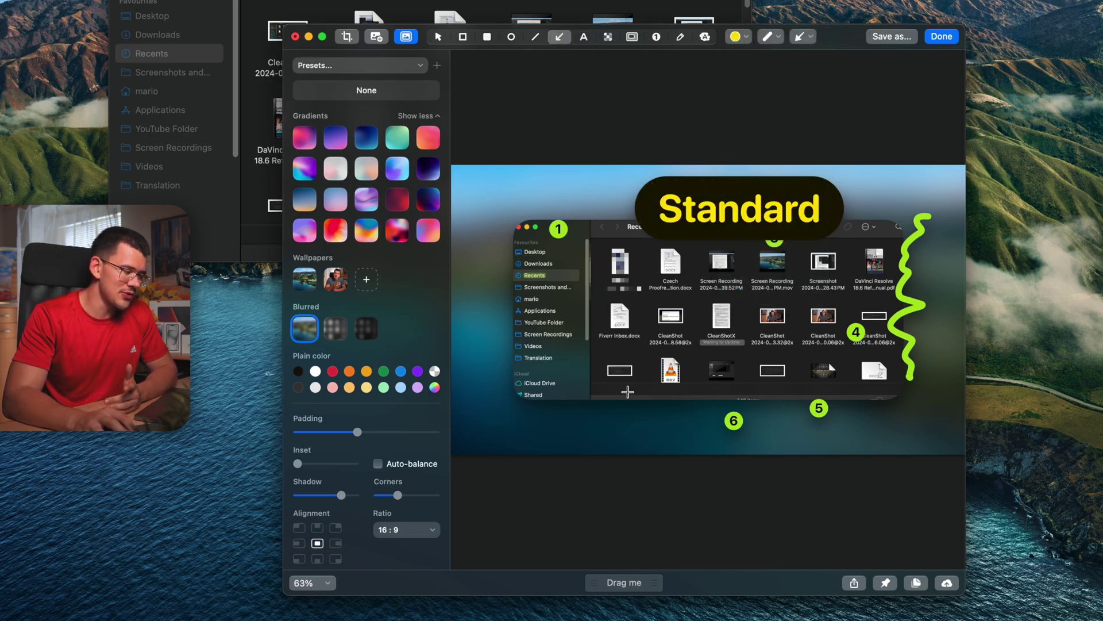
drag(647, 393, 540, 450)
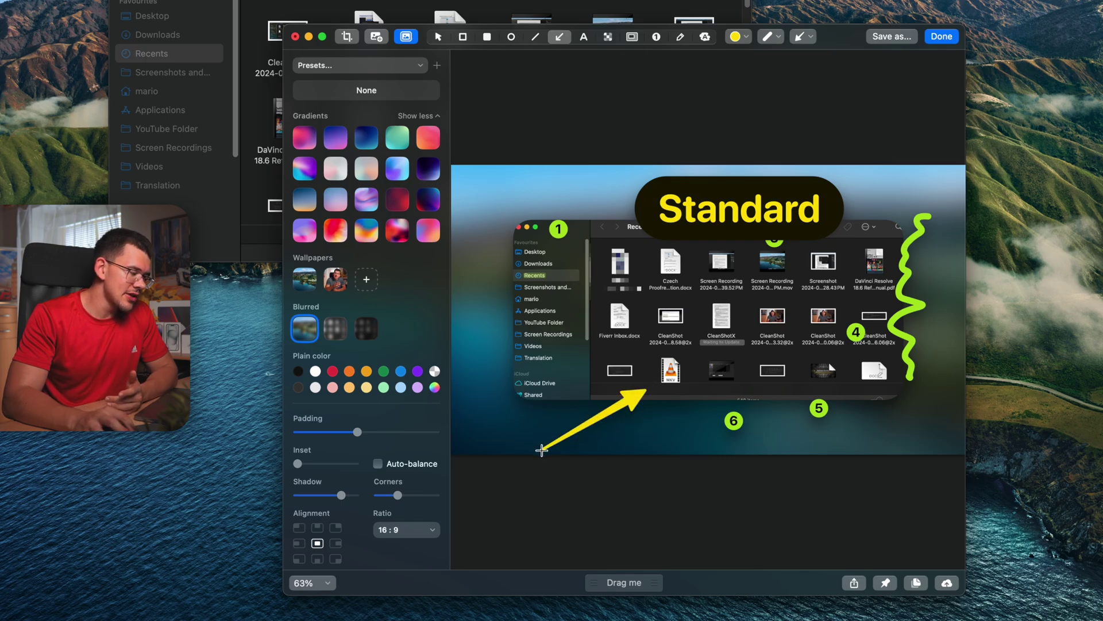
drag(678, 391, 698, 440)
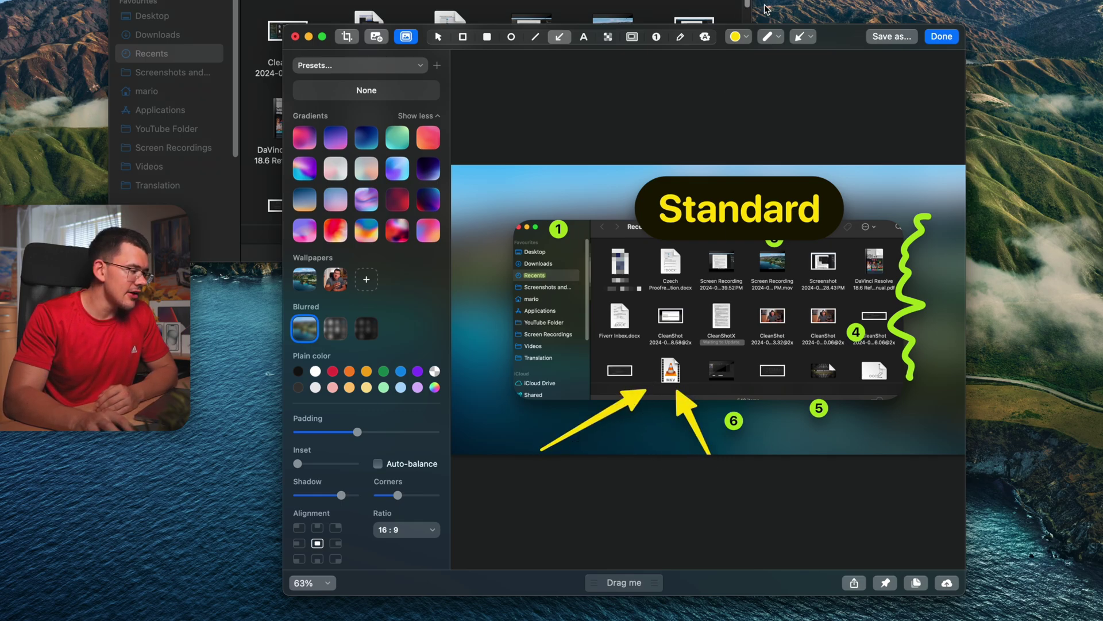
Step: Choose the second arrow style and draw an arrow from beside the label to the Screenshots folder in the captured sidebar
click(804, 36)
click(823, 72)
drag(560, 281, 632, 210)
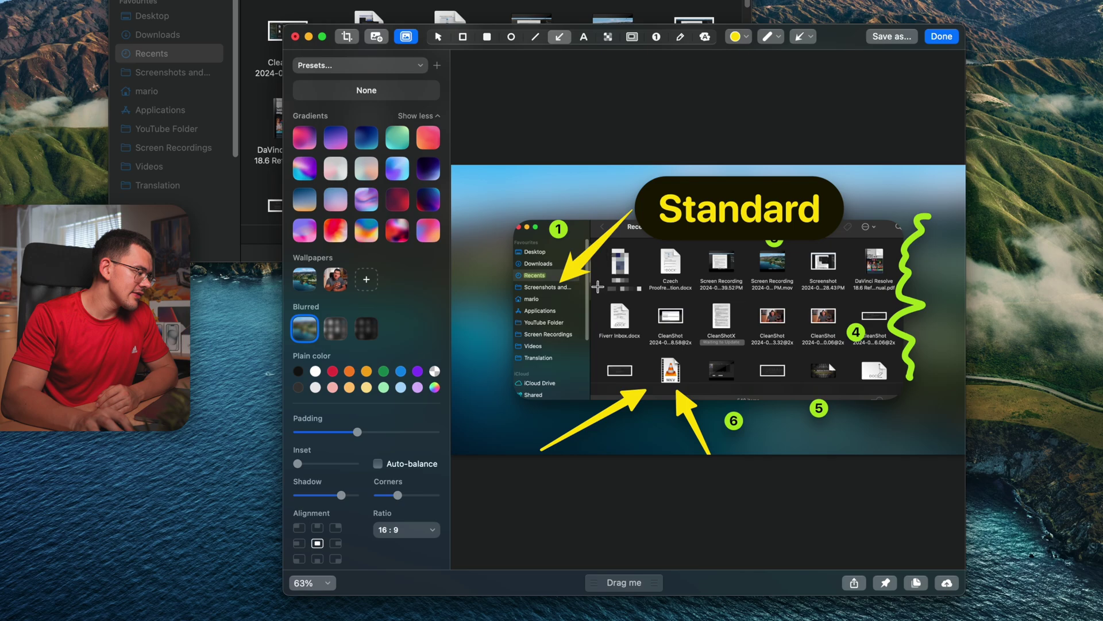
Step: Draw a double-headed arrow diagonally across the captured file grid and bend its middle downward into a curve
click(797, 40)
click(849, 126)
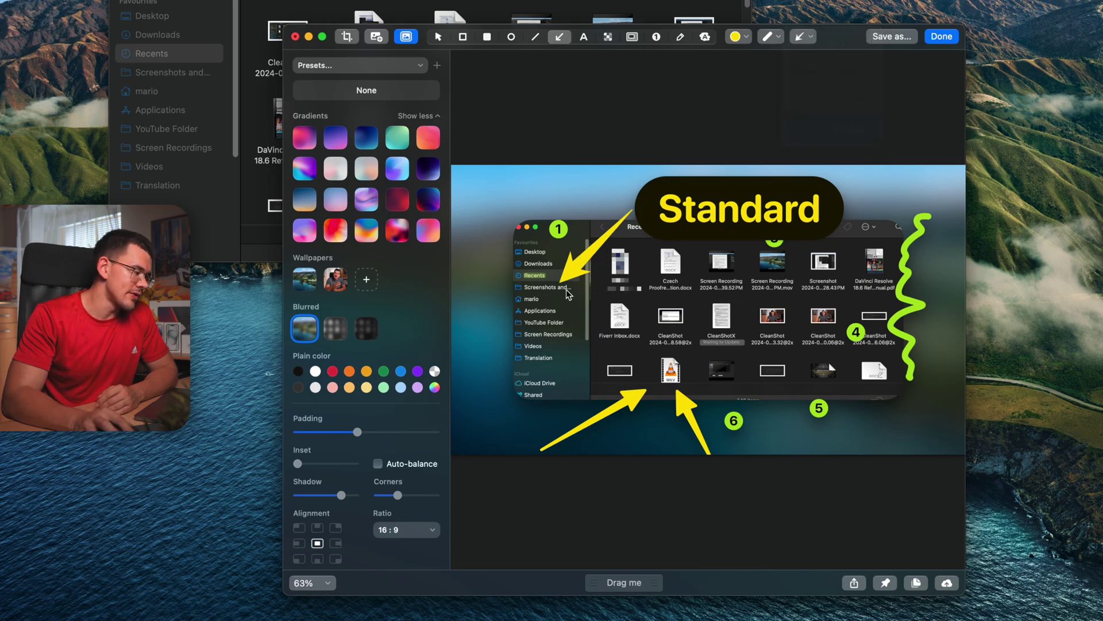
drag(864, 249, 636, 343)
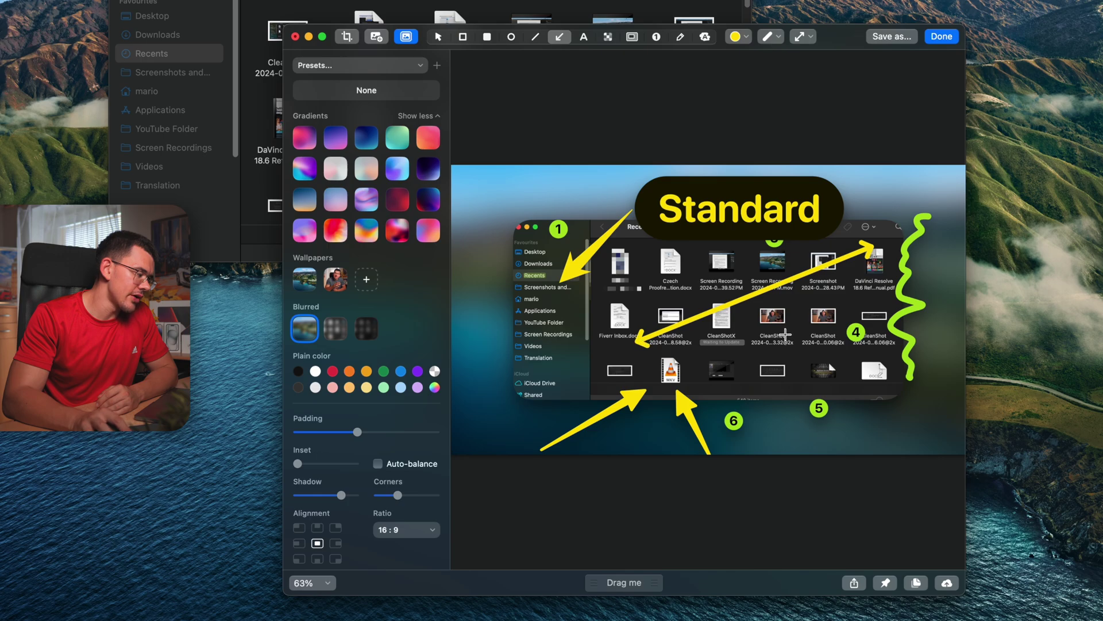
click(758, 295)
drag(757, 299, 813, 371)
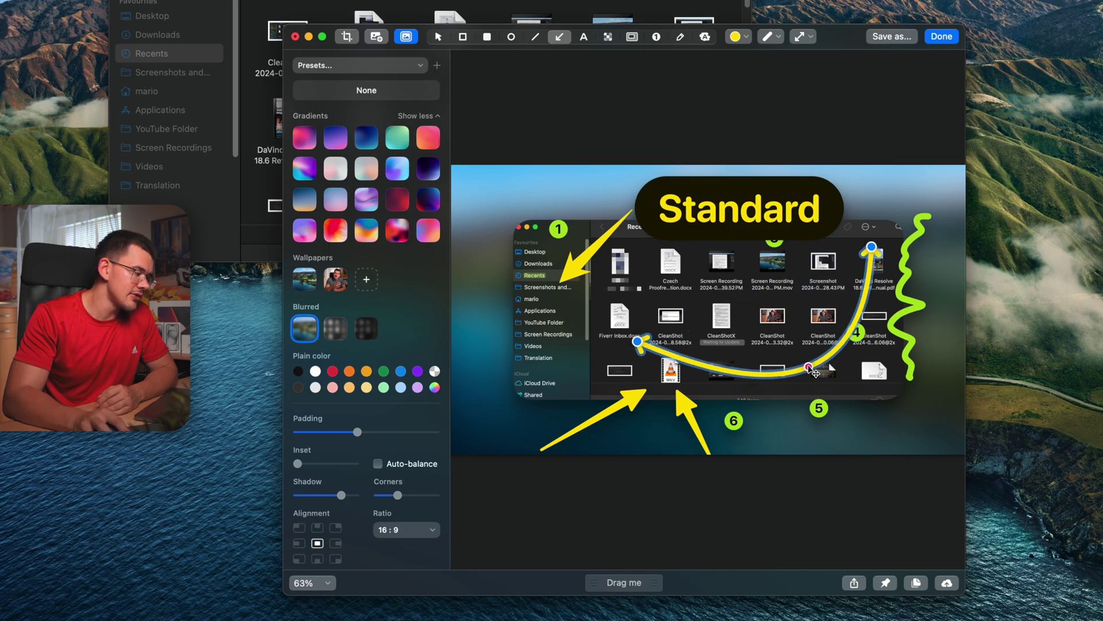
click(861, 425)
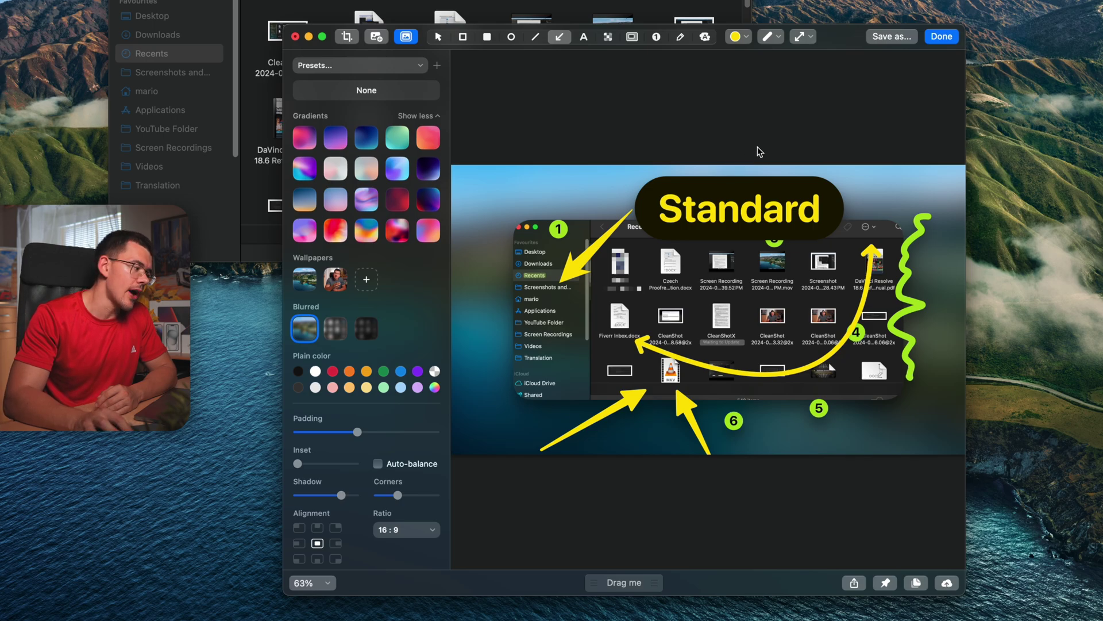
Step: Draw a vertical yellow line beside the captured window and an ellipse around the upper part of its sidebar
click(535, 36)
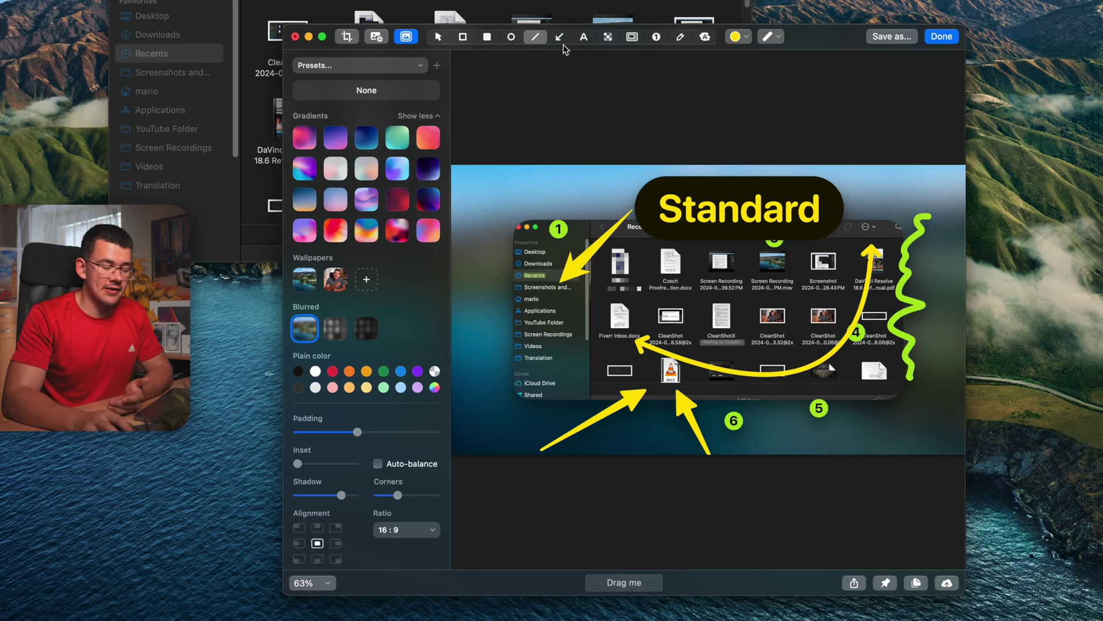
drag(477, 197, 478, 308)
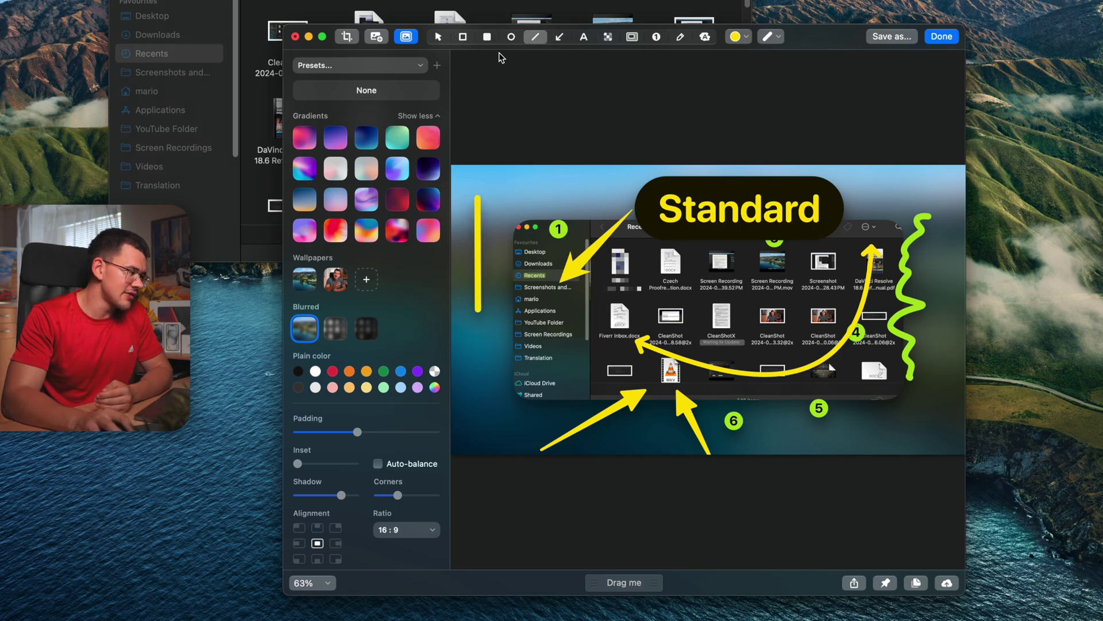
click(511, 36)
mouse_move(513, 210)
mouse_down()
mouse_move(578, 304)
mouse_move(587, 300)
mouse_up()
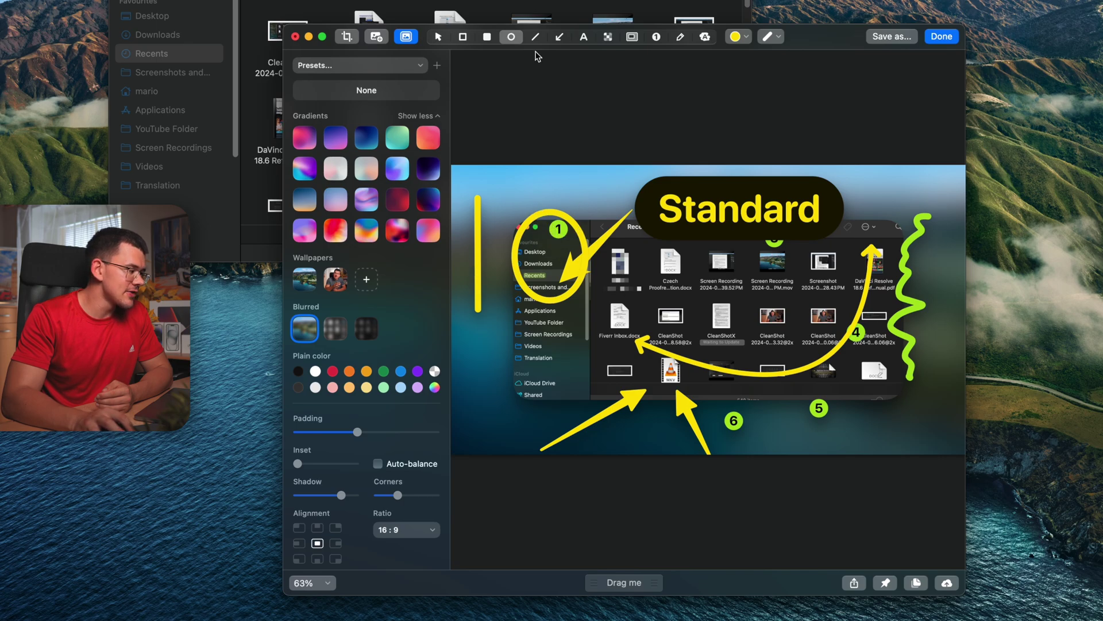
Step: Draw a small filled yellow rectangle in the middle of the file grid and a larger outlined rectangle to its right
click(486, 36)
drag(681, 292, 741, 321)
click(462, 36)
drag(846, 329, 758, 268)
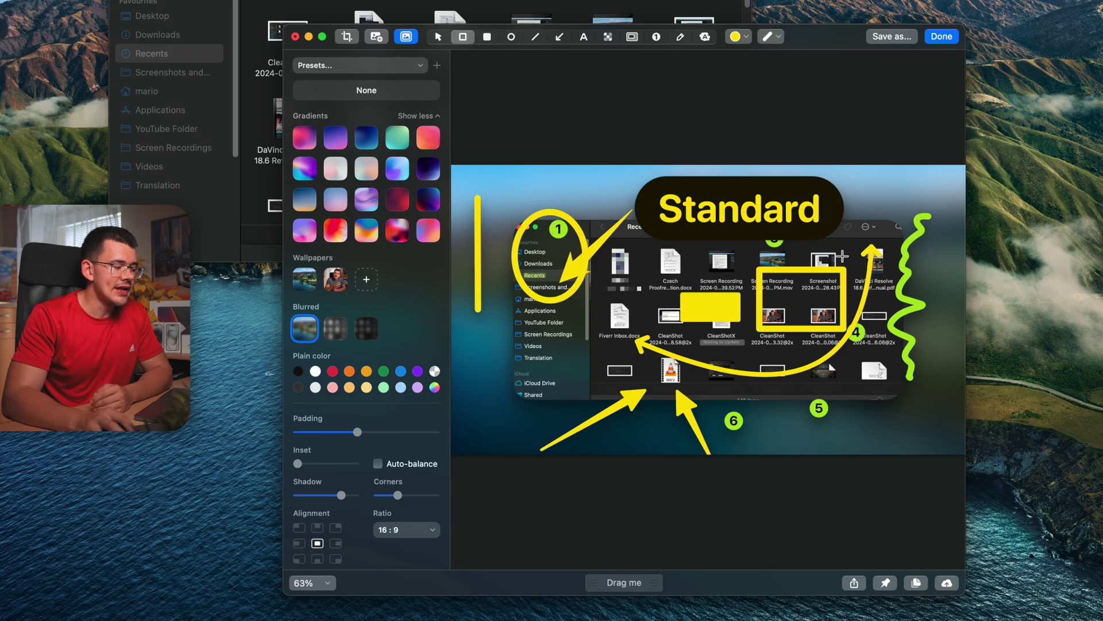
Step: Move the "Standard" label slightly right and down, and place a duplicate of it over the bottom rows of the file grid
click(438, 36)
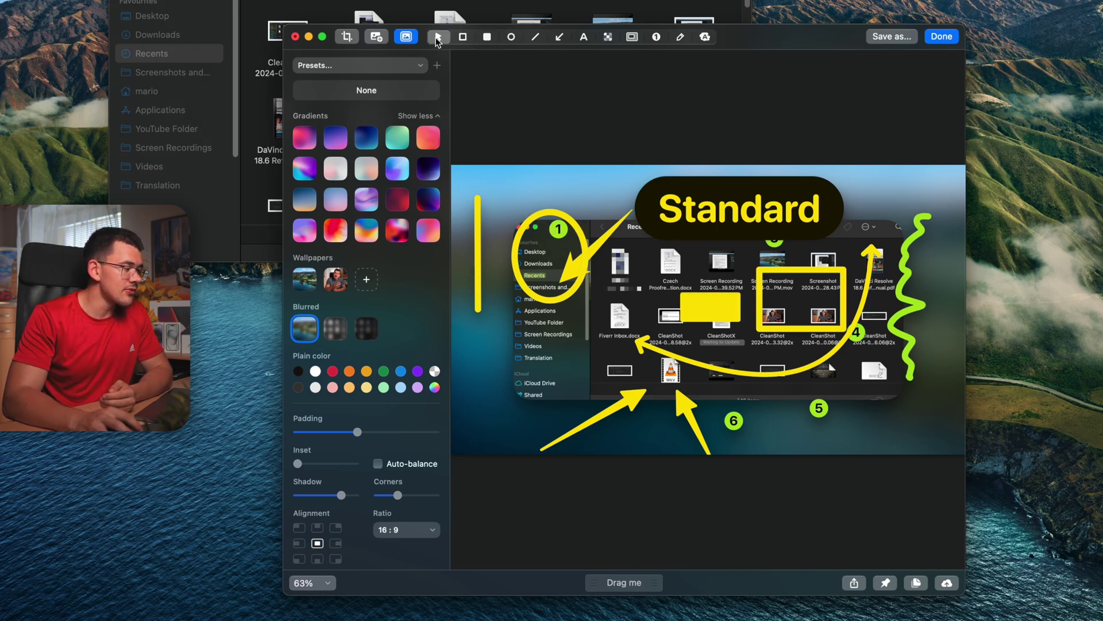
mouse_move(747, 204)
mouse_down()
mouse_move(747, 217)
mouse_move(819, 206)
mouse_move(771, 213)
mouse_up()
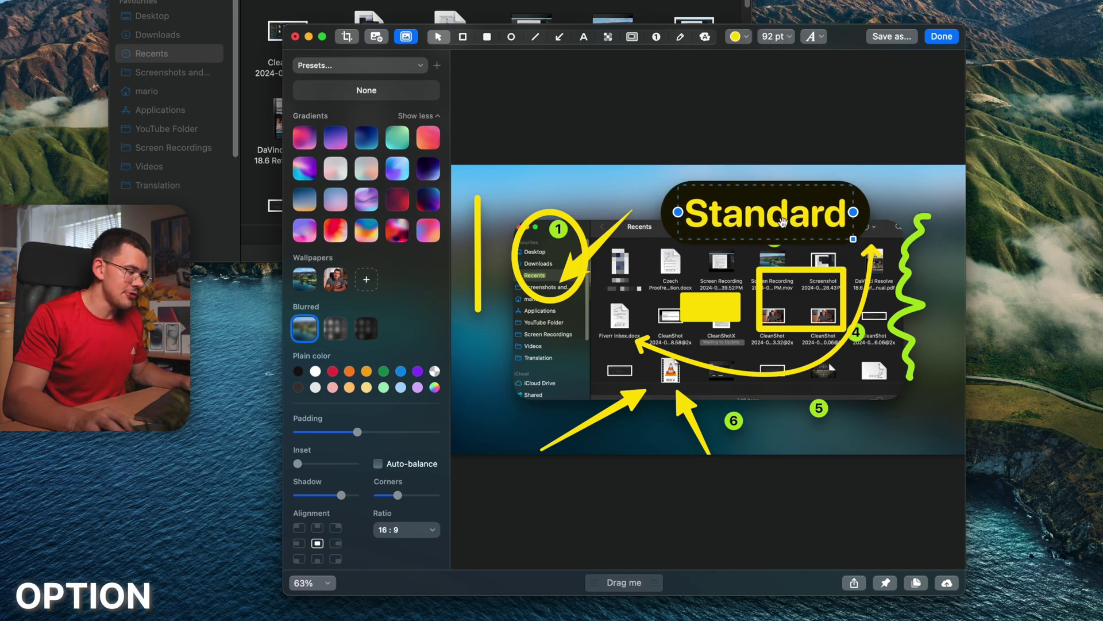
mouse_move(778, 203)
mouse_down()
mouse_move(804, 361)
mouse_move(786, 353)
mouse_up()
click(888, 410)
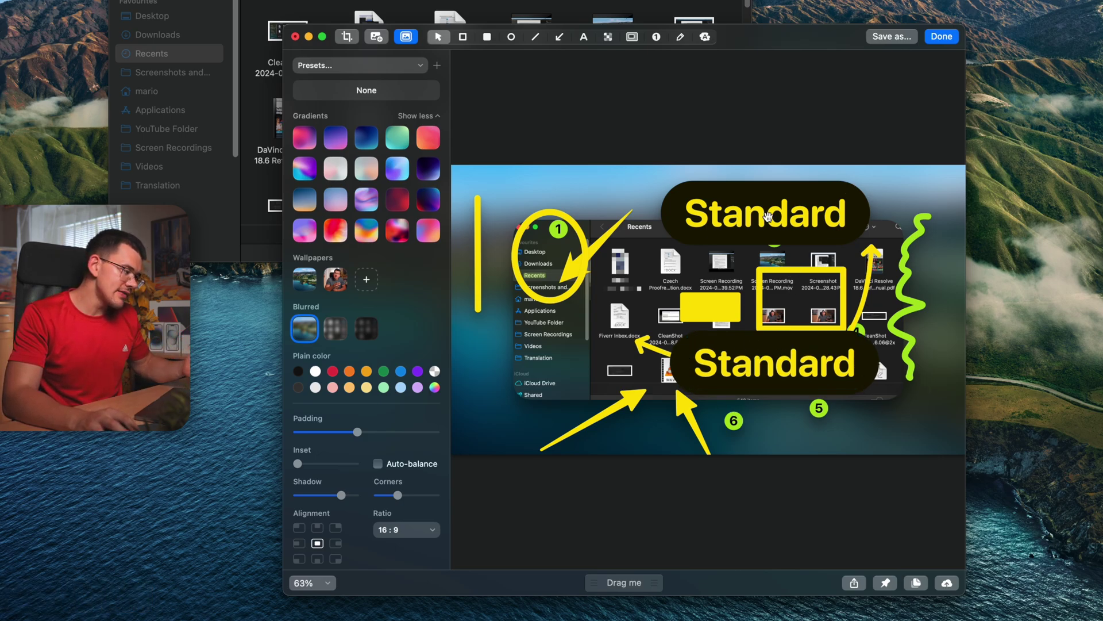
Step: Duplicate the lower-left arrow straight upward, and duplicate that copy horizontally to the right
click(595, 420)
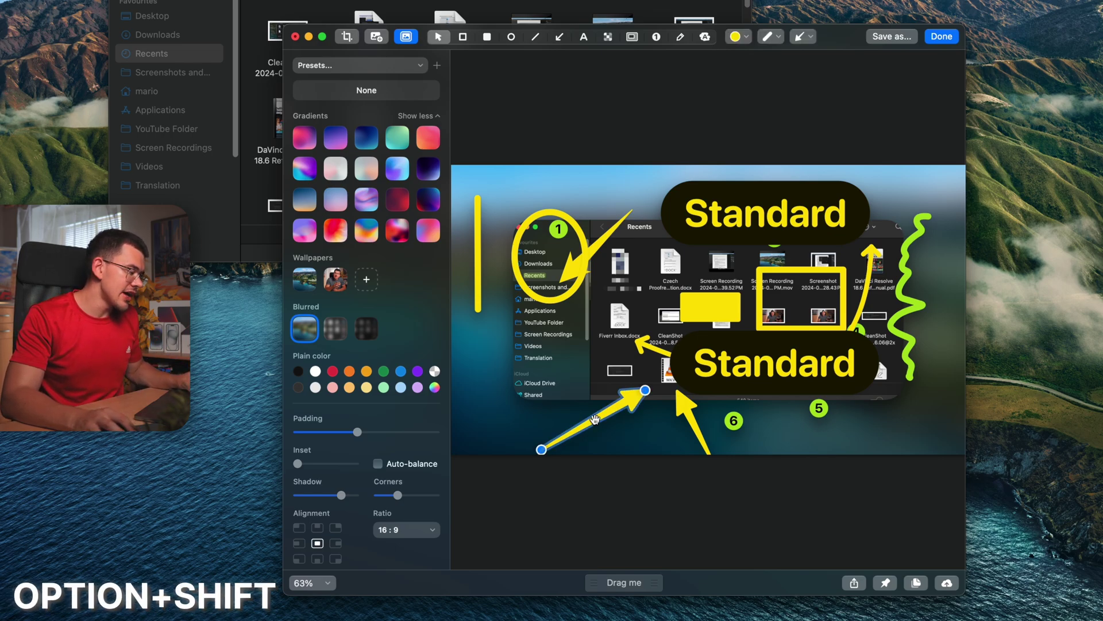
drag(595, 420, 596, 395)
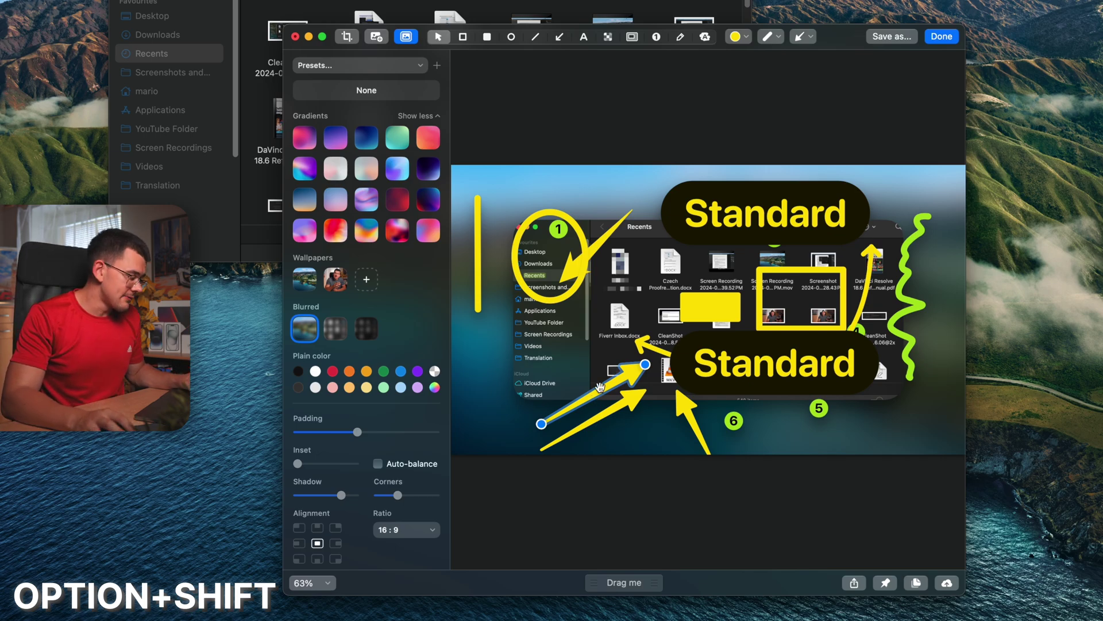
drag(595, 391, 664, 396)
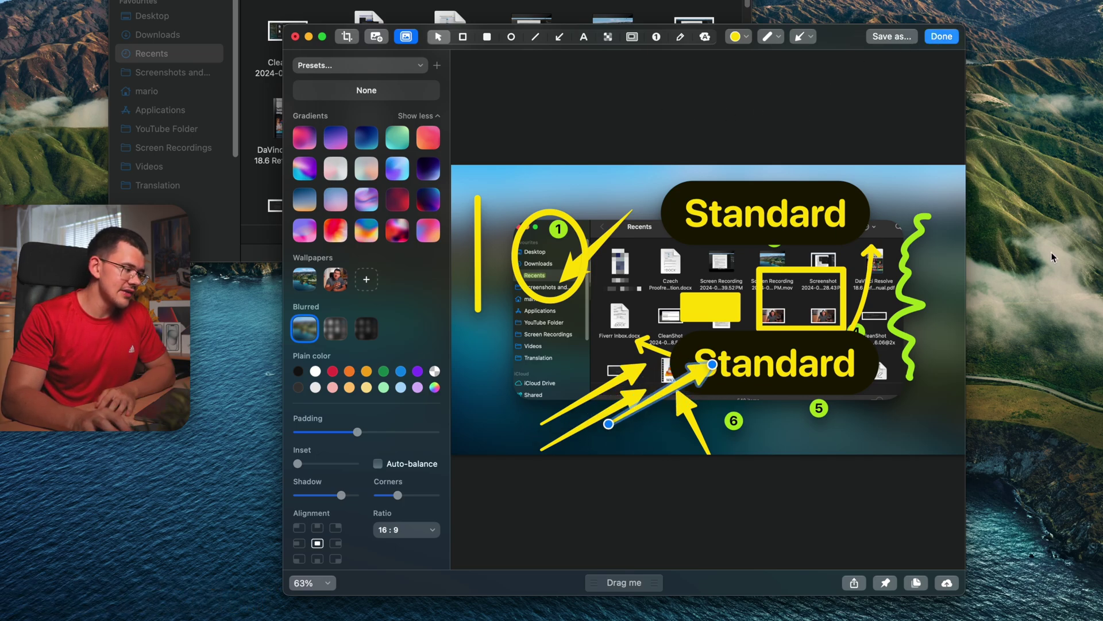
Step: Finish editing the annotated screenshot and dismiss its floating preview from the desktop
key(super+Return)
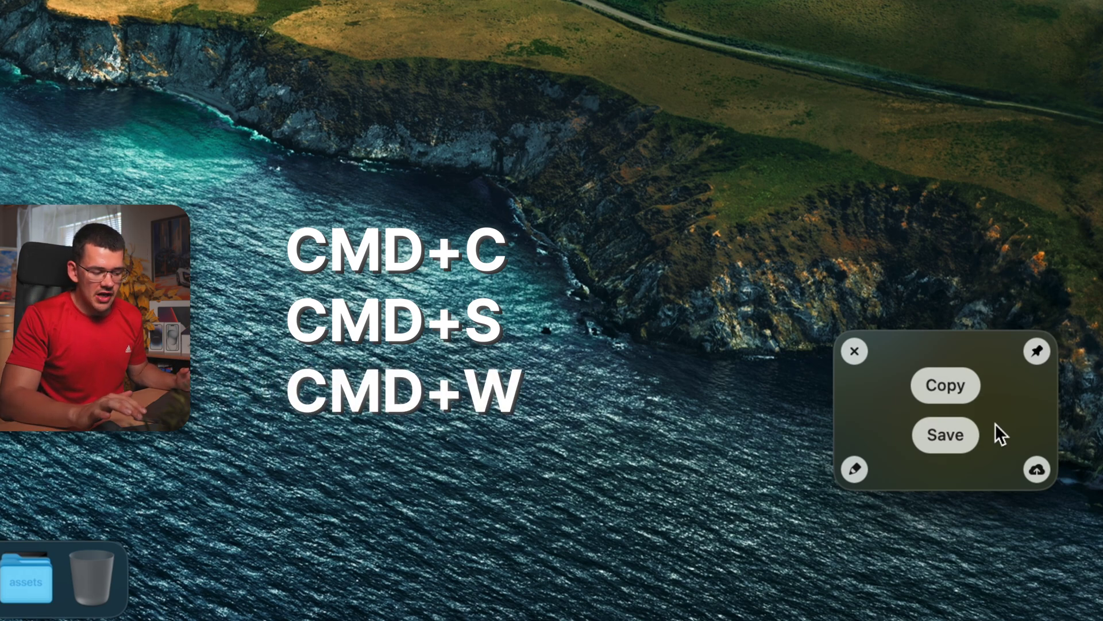
drag(995, 424, 1008, 601)
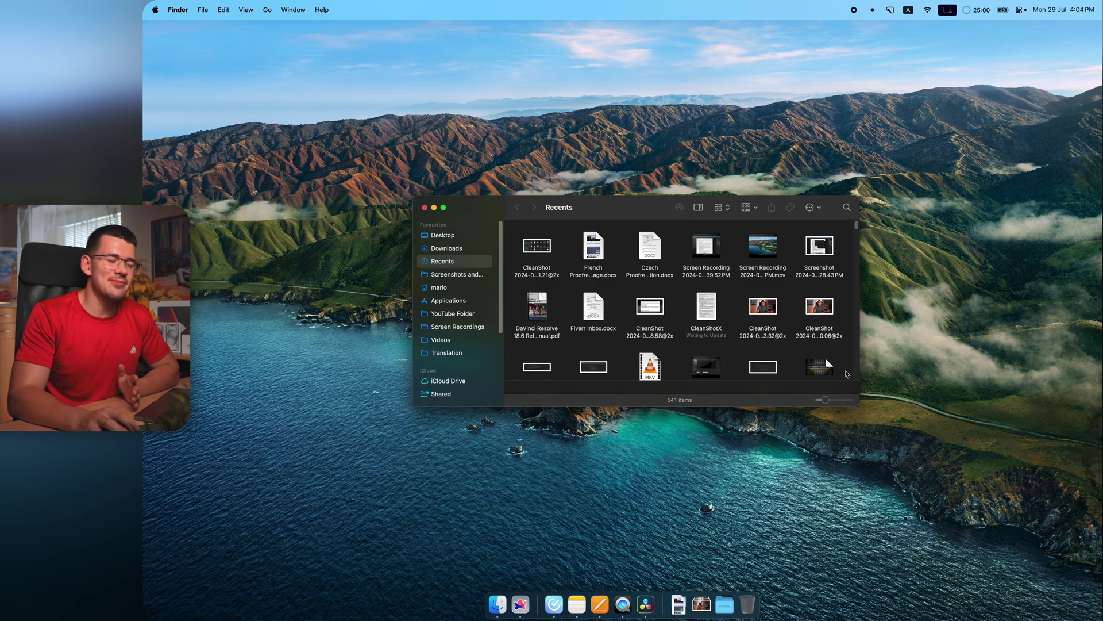
Step: Move the Recents Finder window slightly, and view CleanShot X's list of available capture modes
drag(651, 212, 668, 193)
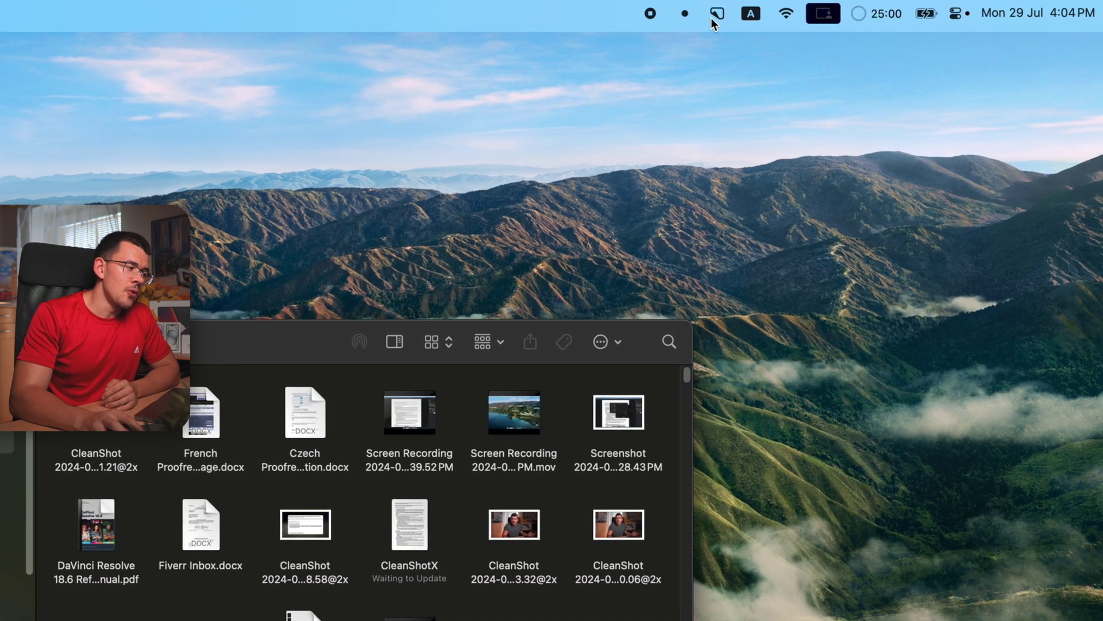
click(890, 9)
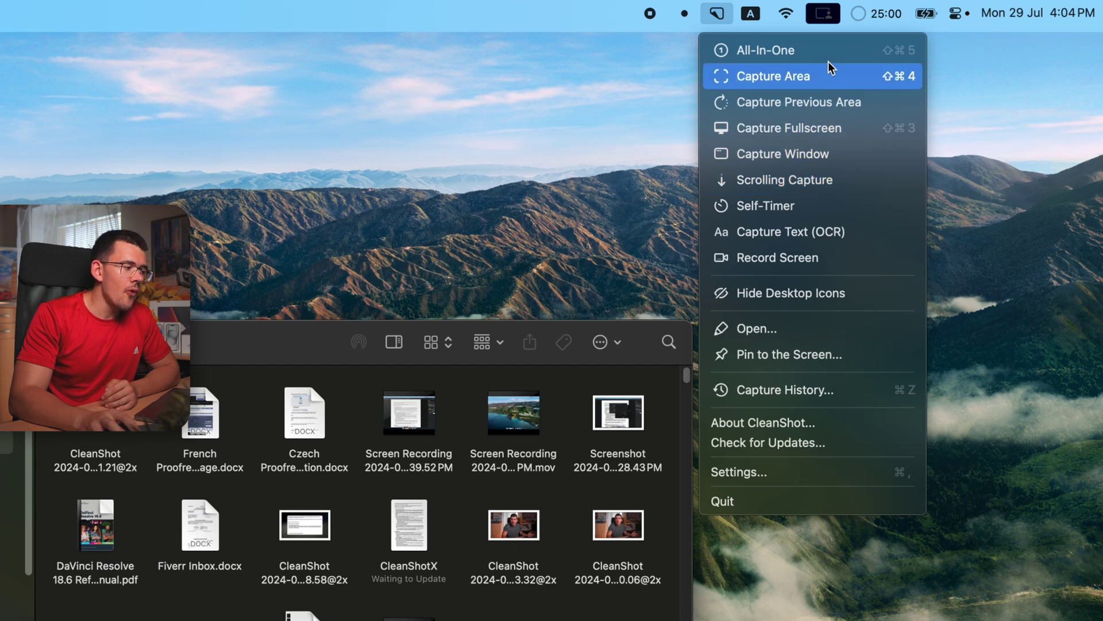
click(728, 12)
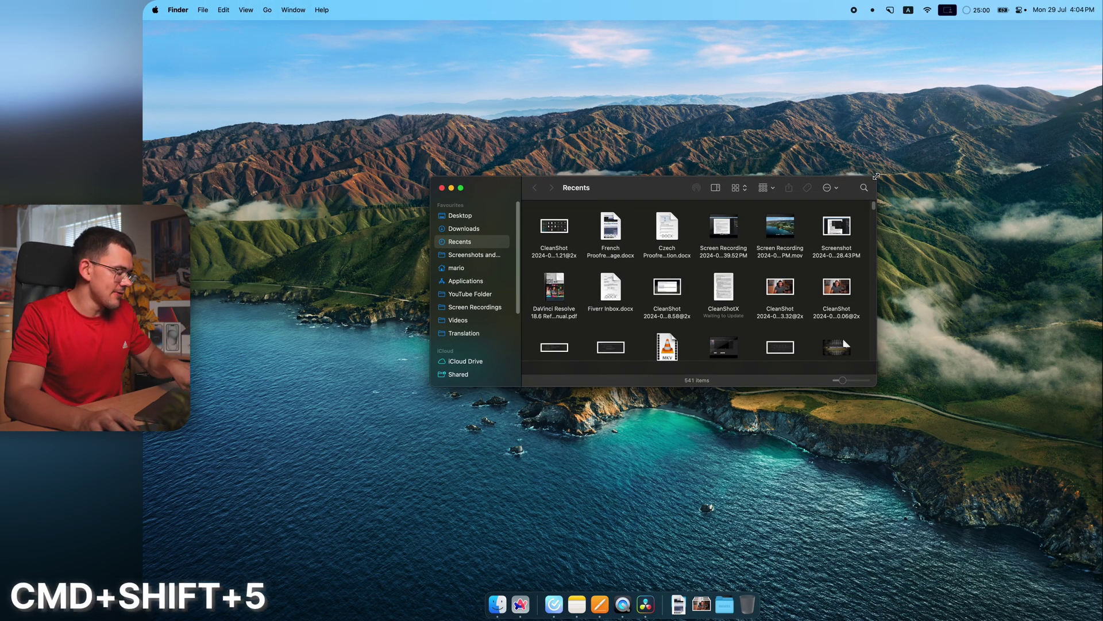
Step: Start an All-In-One capture and fit its area around the Recents window at about 1030 x 573
key(super+shift+5)
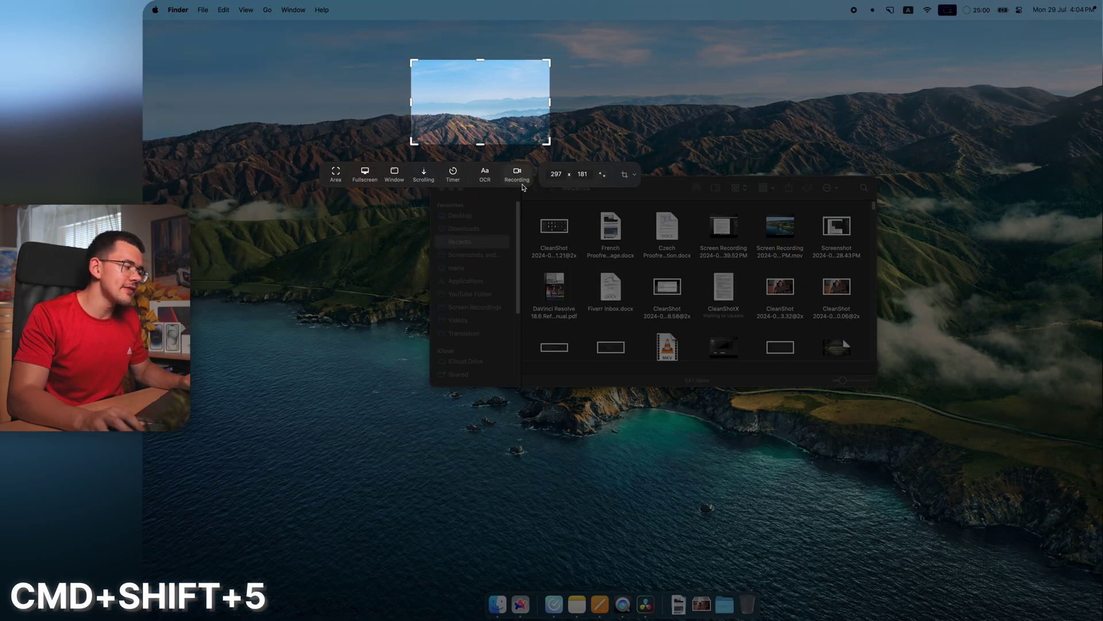
drag(546, 141, 569, 215)
drag(717, 328, 898, 404)
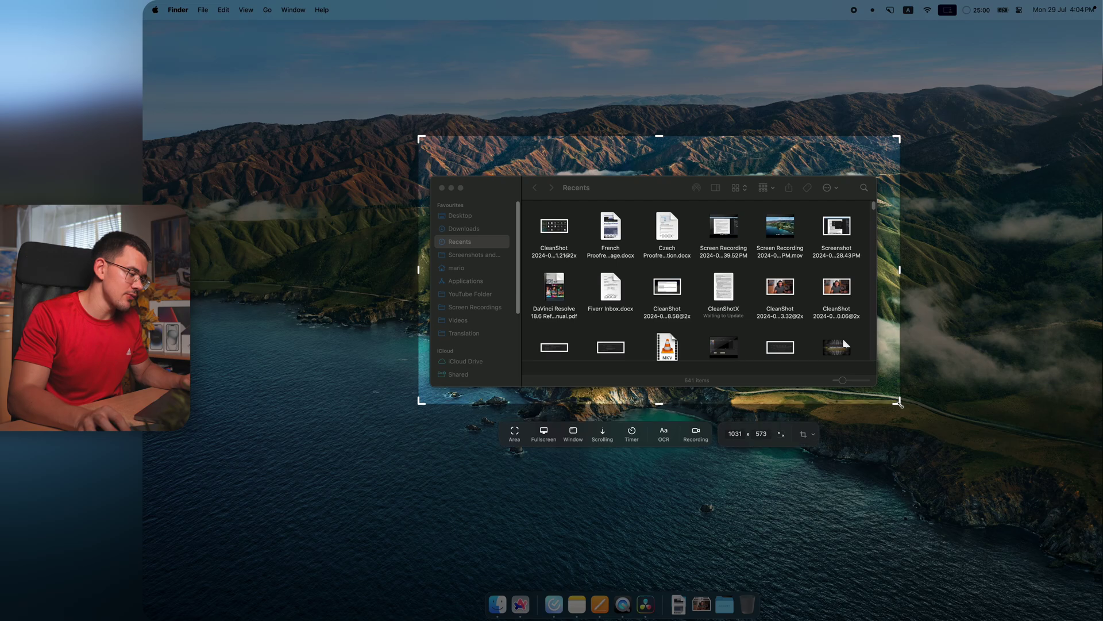
drag(752, 295, 754, 304)
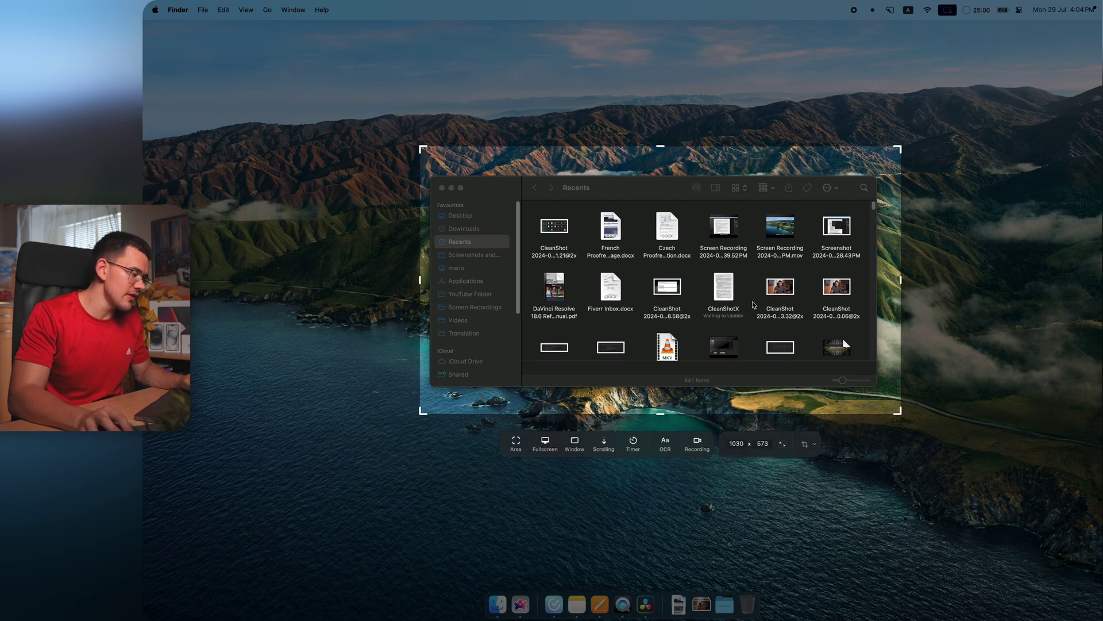
Step: Capture the Recents window in Window mode and open the screenshot in the annotation editor
click(575, 444)
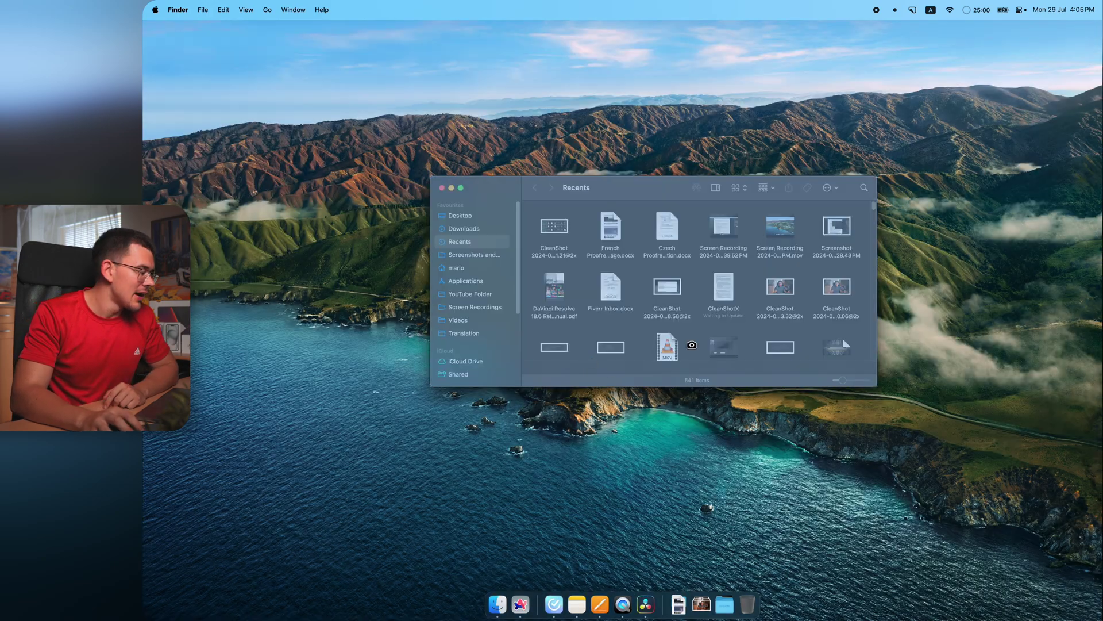
click(595, 206)
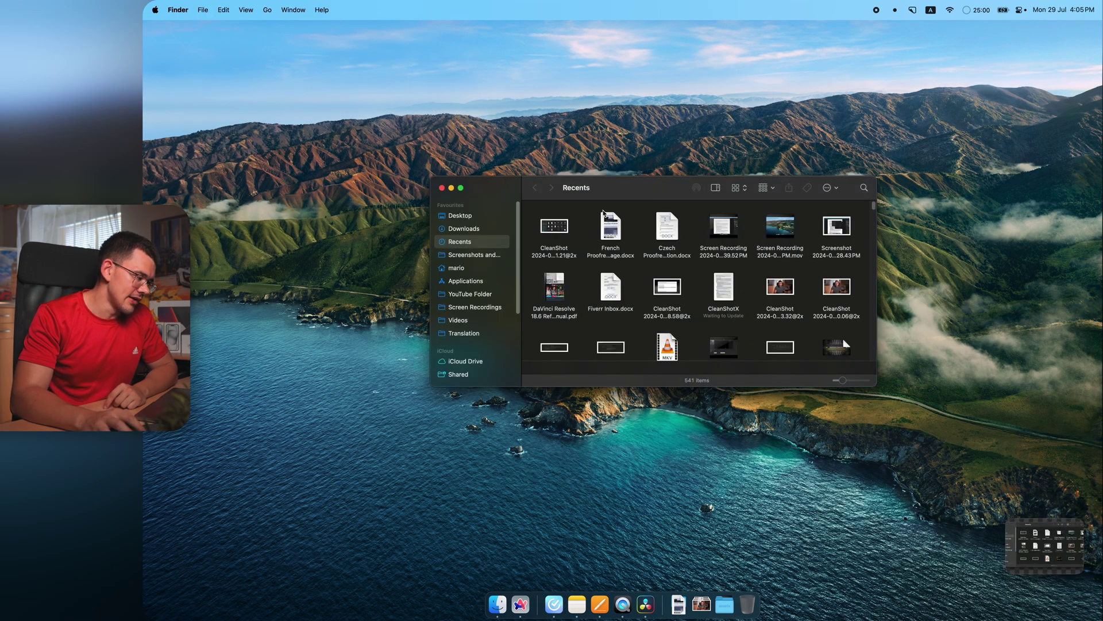
mouse_move(1024, 566)
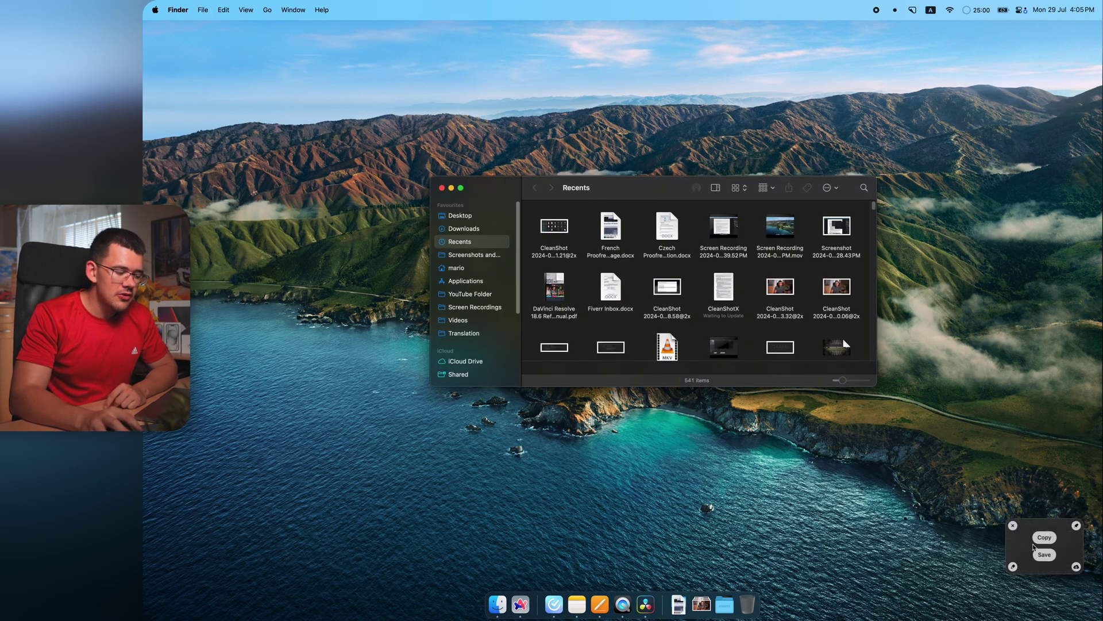
click(1014, 567)
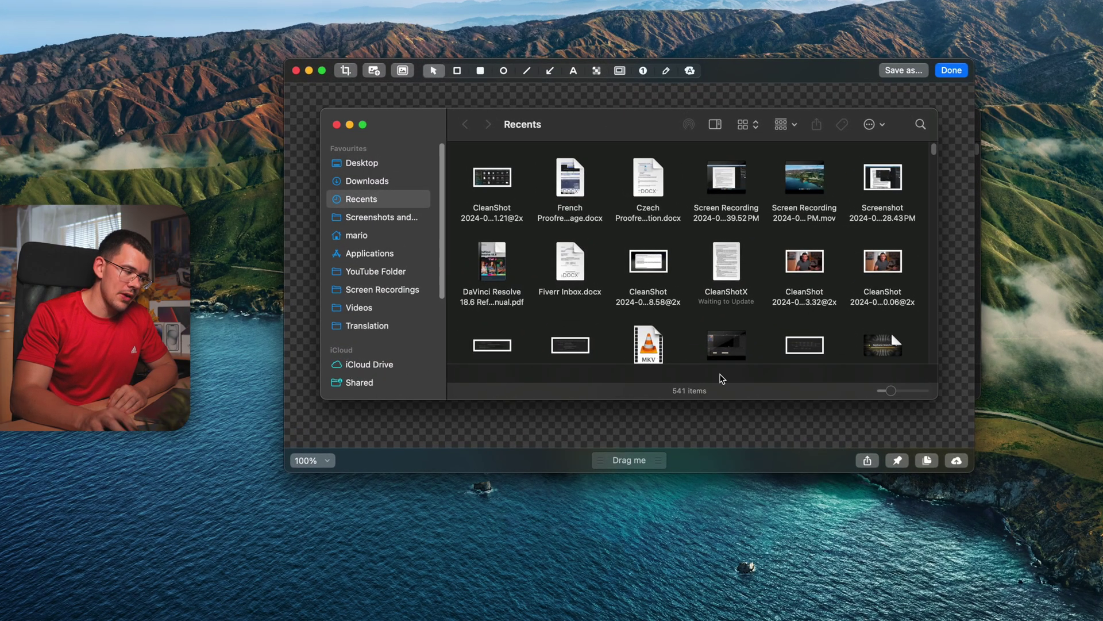
Step: Examine the window screenshot background options in the Wallpaper settings, and close the settings
click(1000, 0)
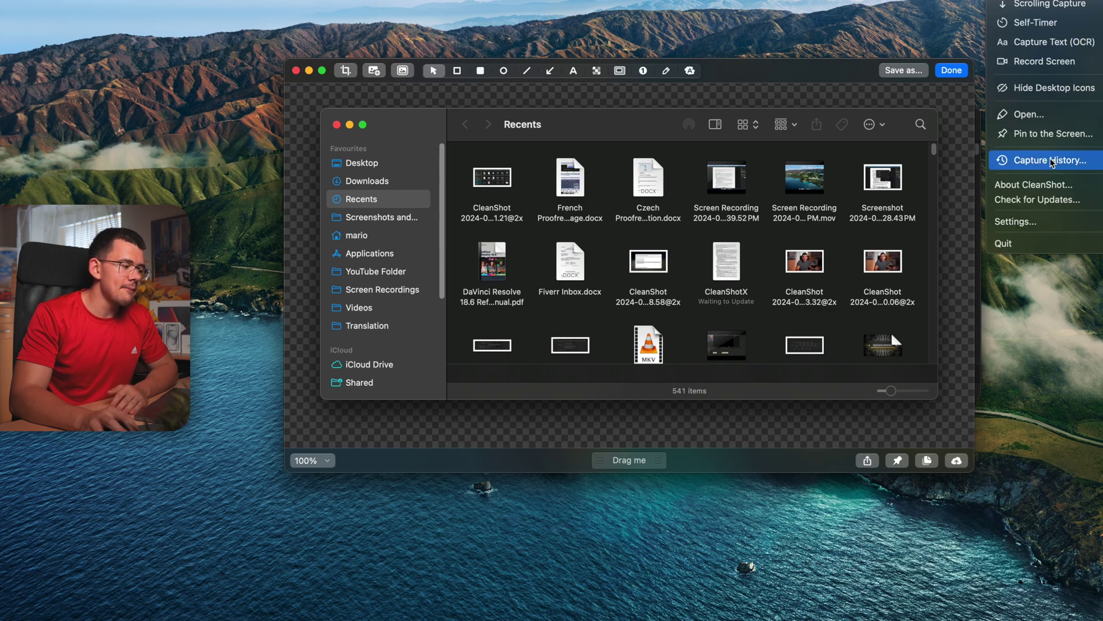
click(1041, 223)
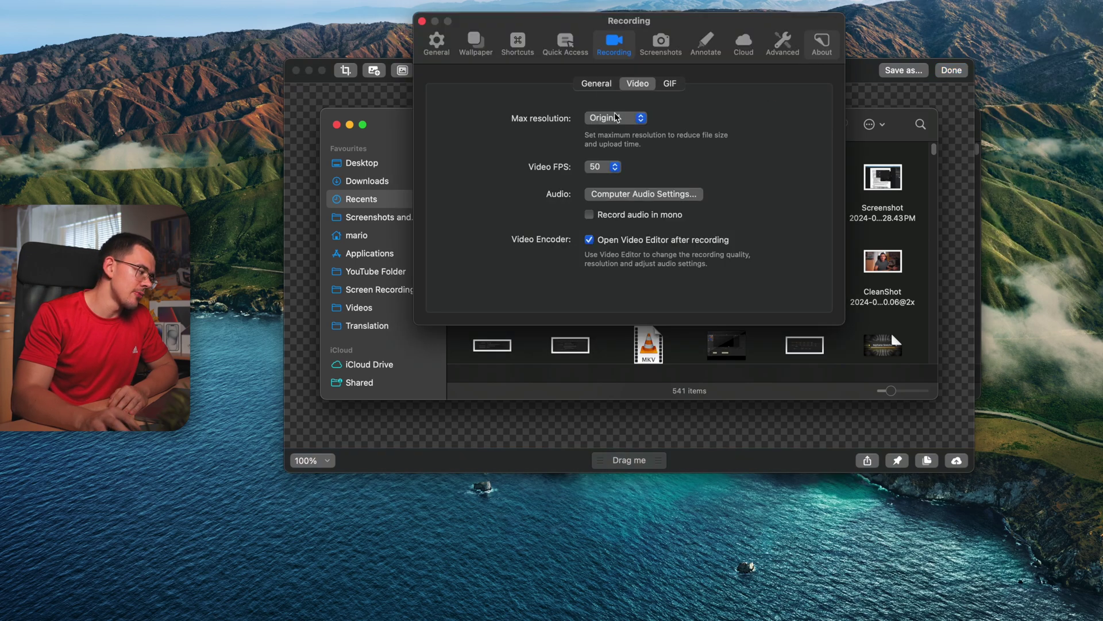
click(476, 44)
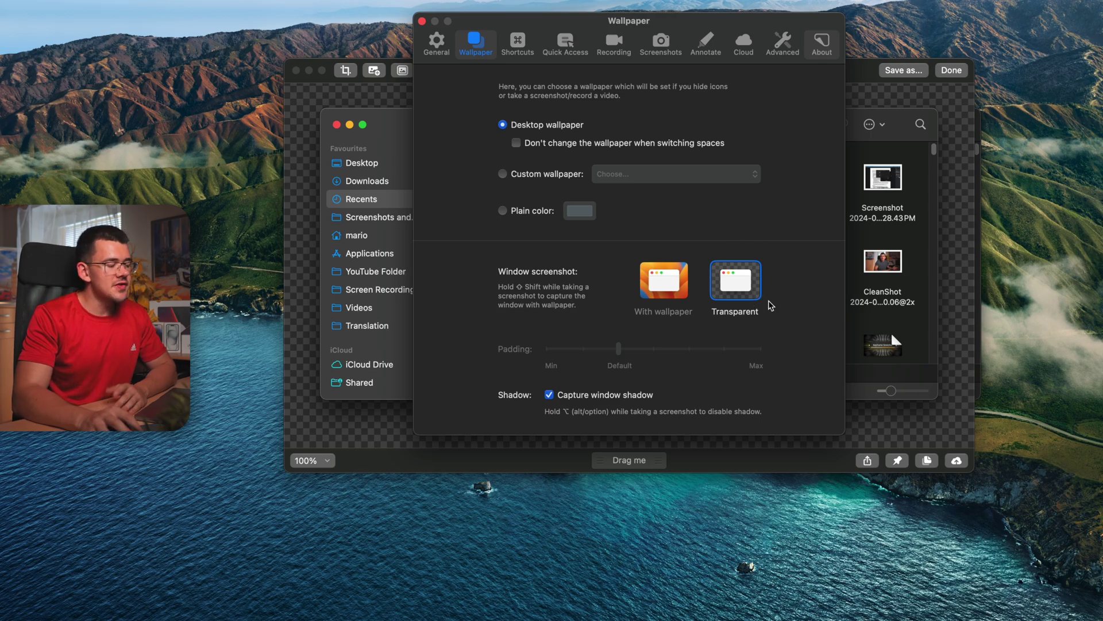
click(421, 21)
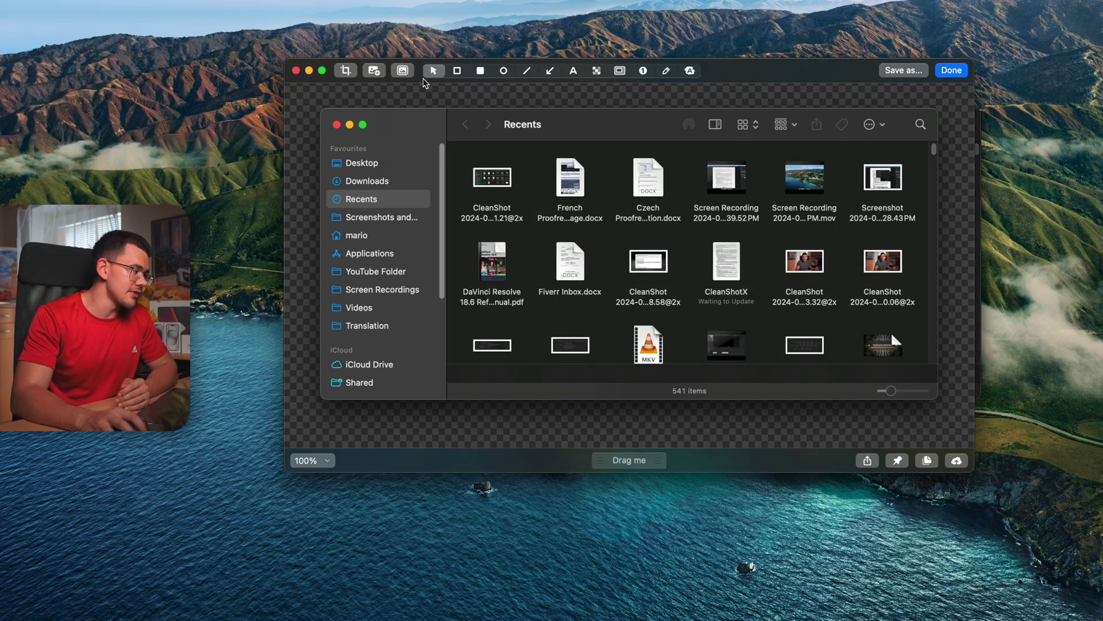
Step: Try three gradient backgrounds behind the transparent window screenshot, and close the editor without saving the changes
click(403, 70)
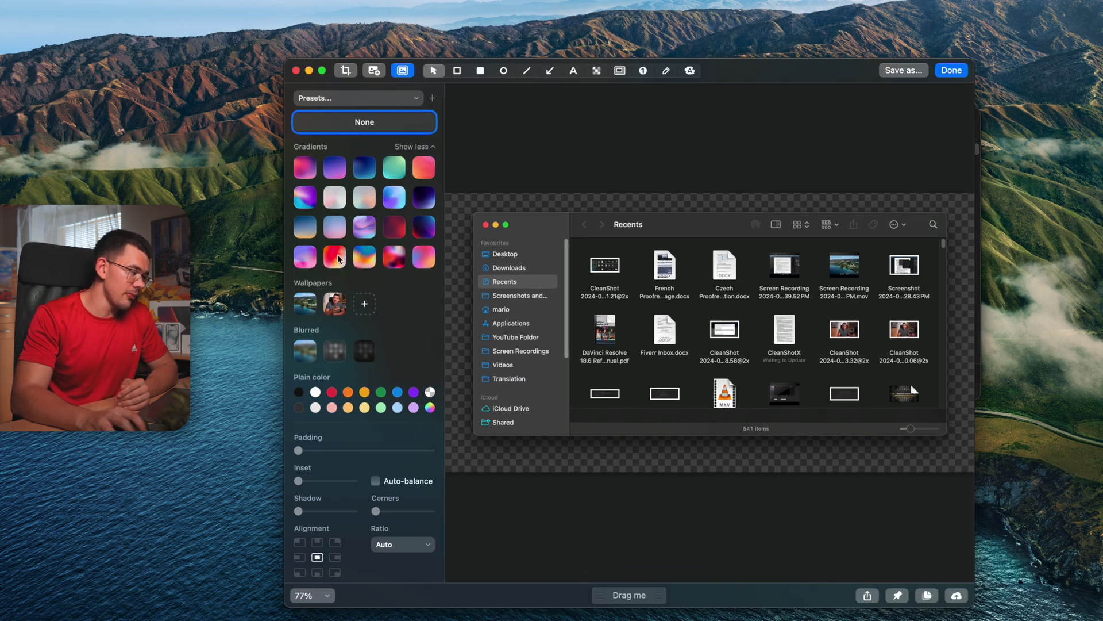
click(336, 258)
click(365, 262)
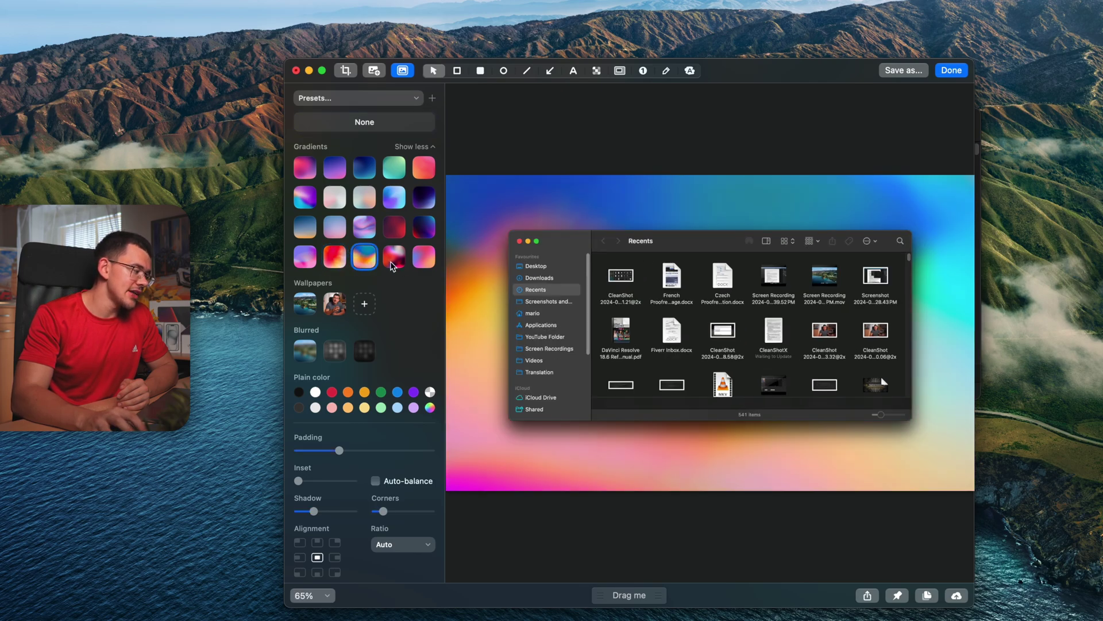
click(402, 262)
click(296, 70)
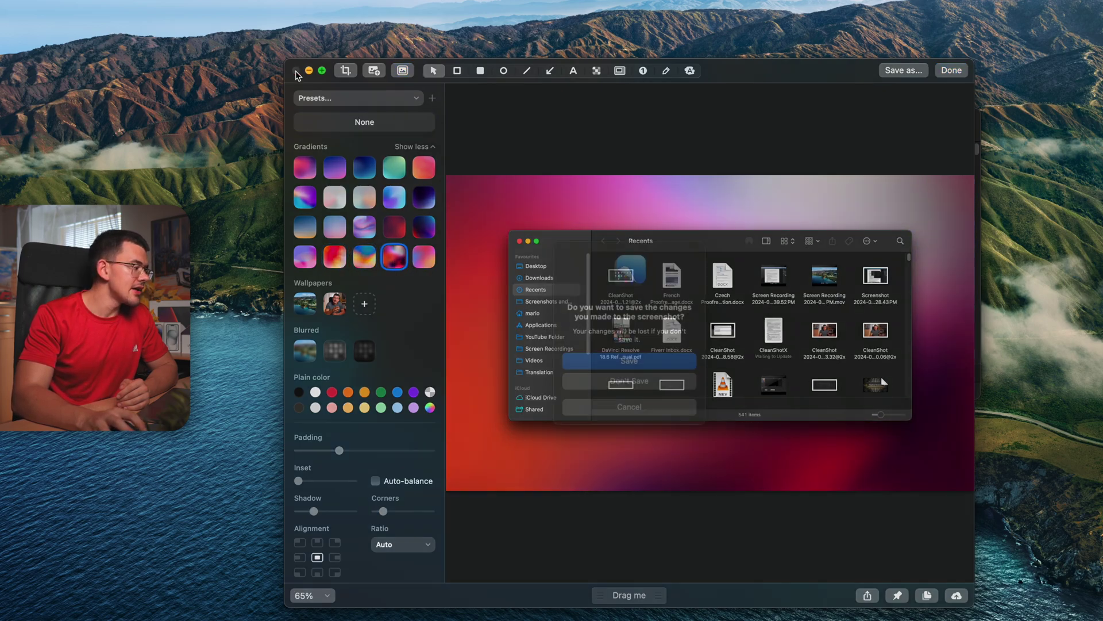
key(super+d)
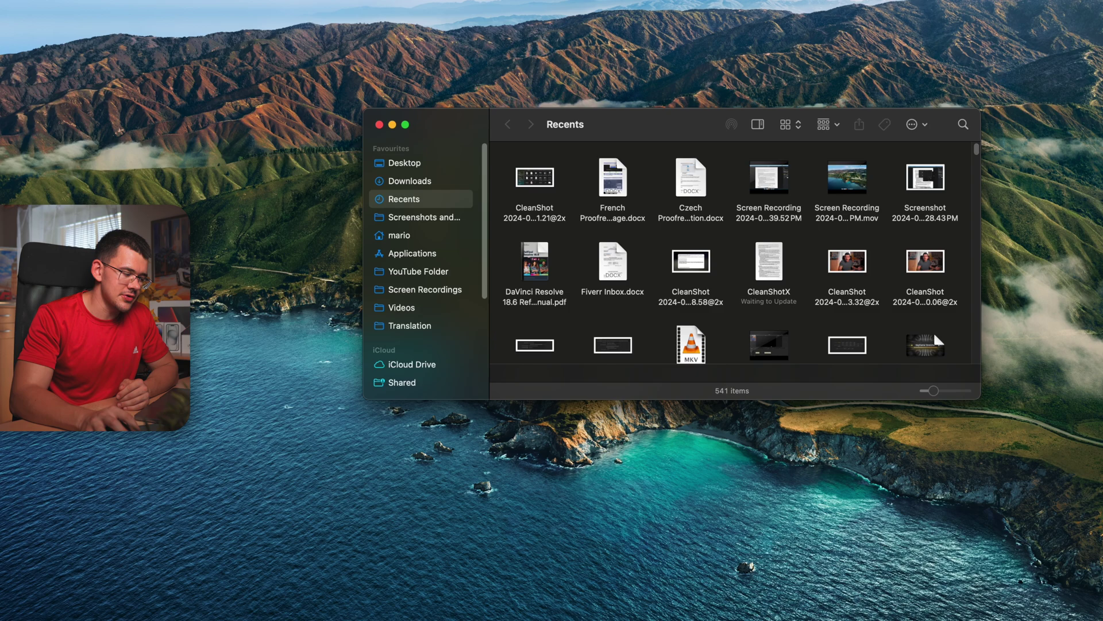
Step: Set the window screenshot background to "With wallpaper" in the Wallpaper settings and close them
click(993, 2)
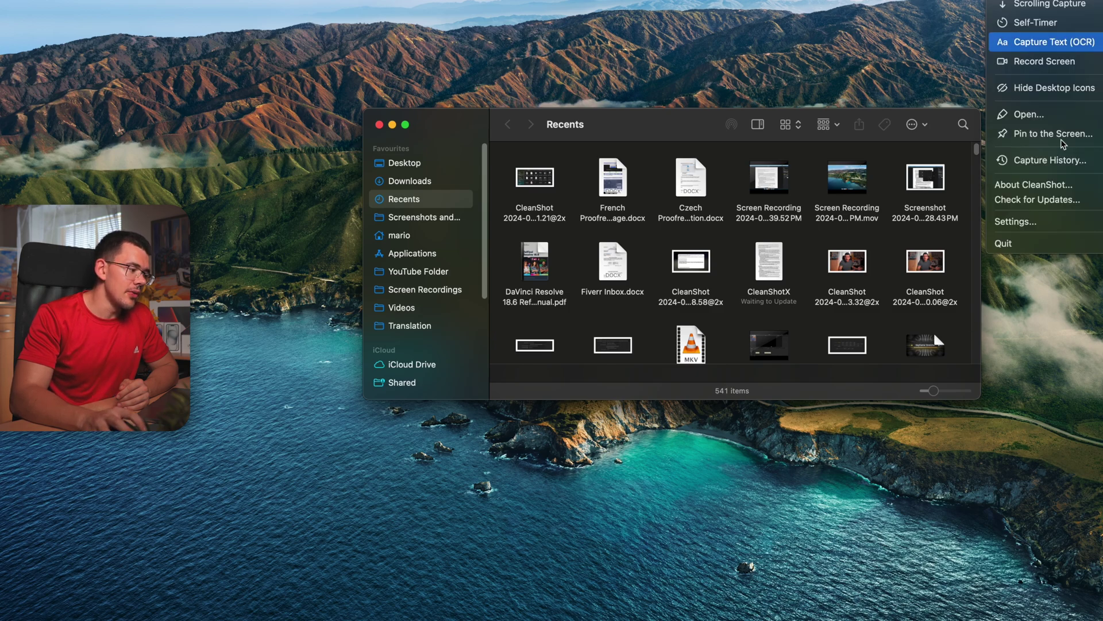
click(1040, 217)
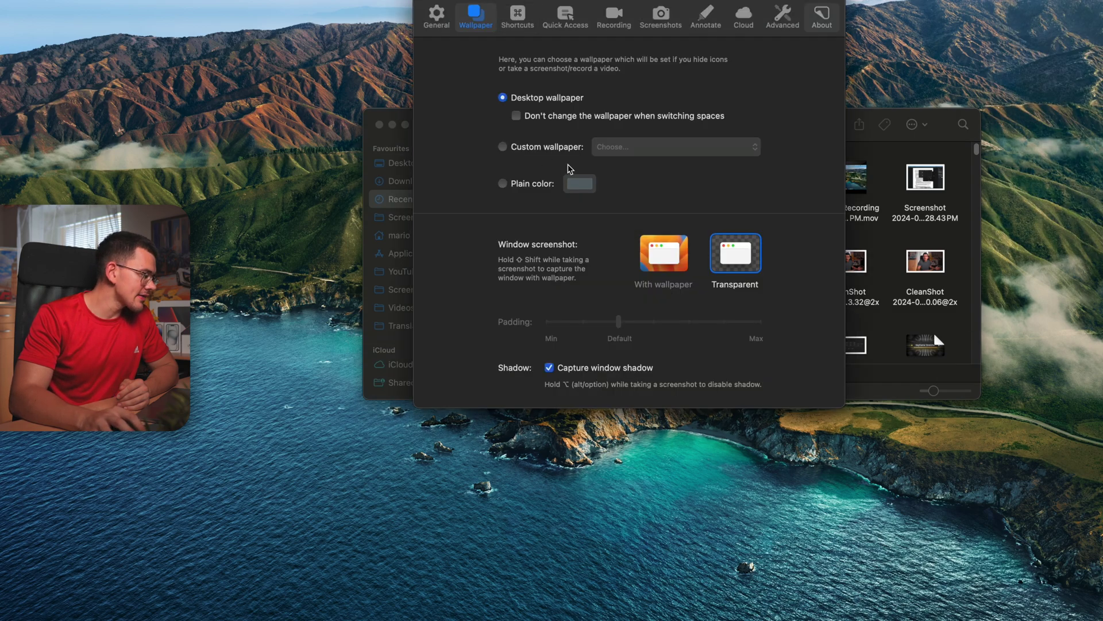
click(660, 254)
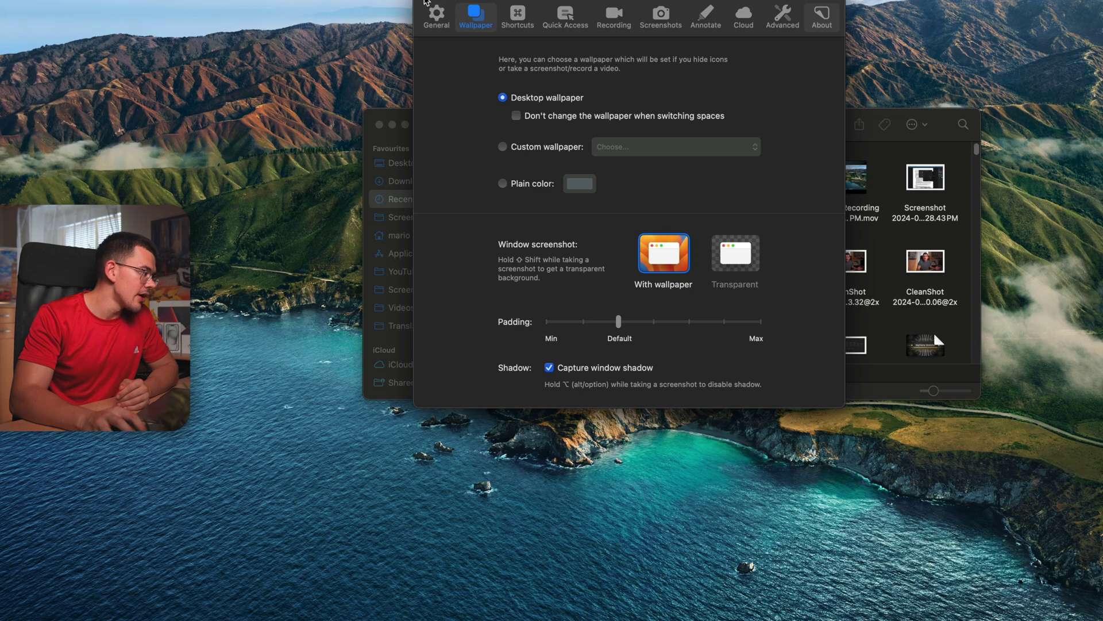
click(431, 4)
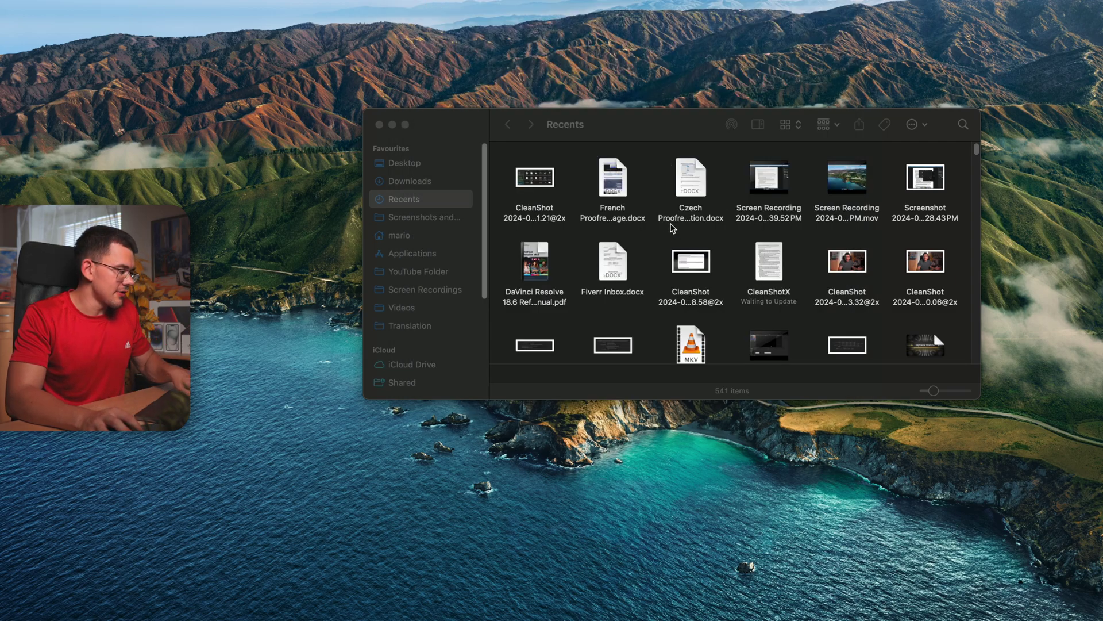
Step: Recapture the Recents window with its wallpaper, and try a multicolour gradient and the blurred desktop wallpaper behind it
key(super+shift+5)
click(560, 474)
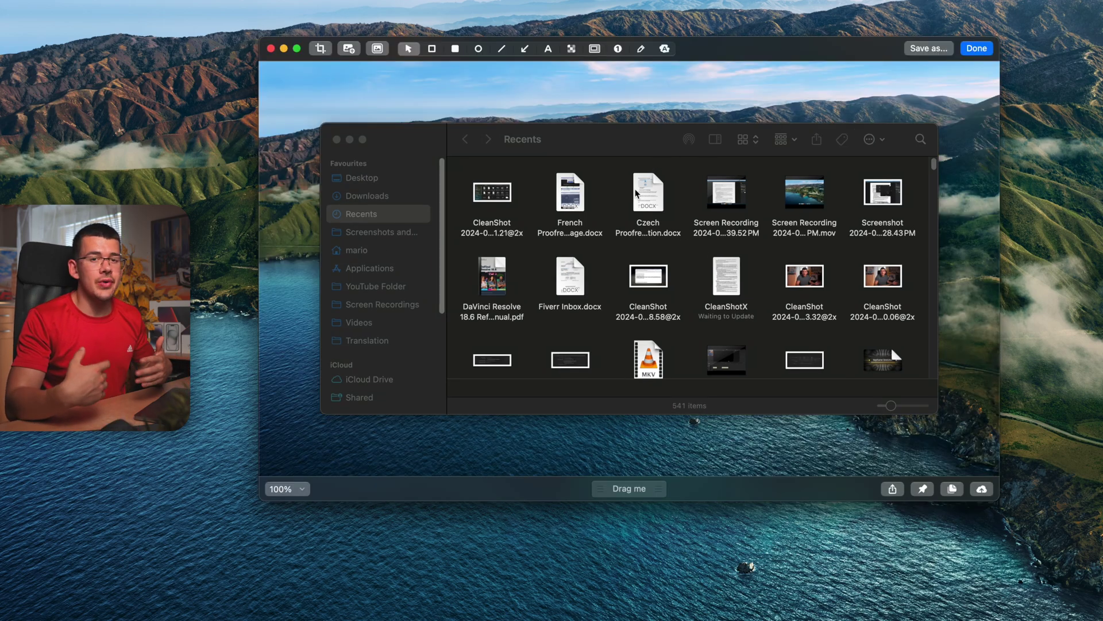
click(377, 49)
click(342, 237)
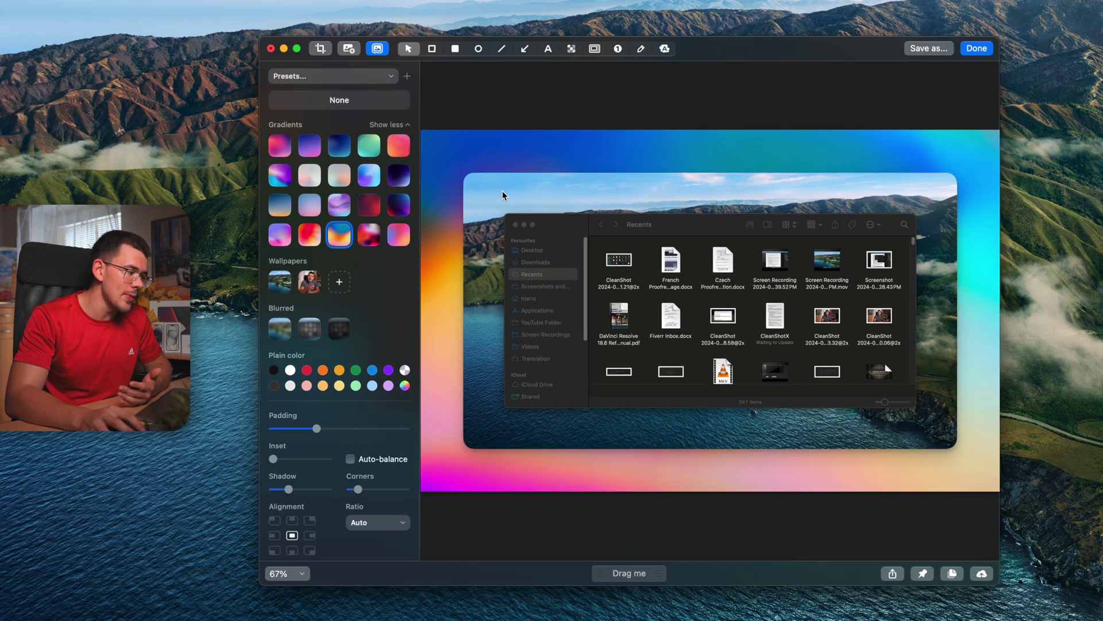
click(281, 330)
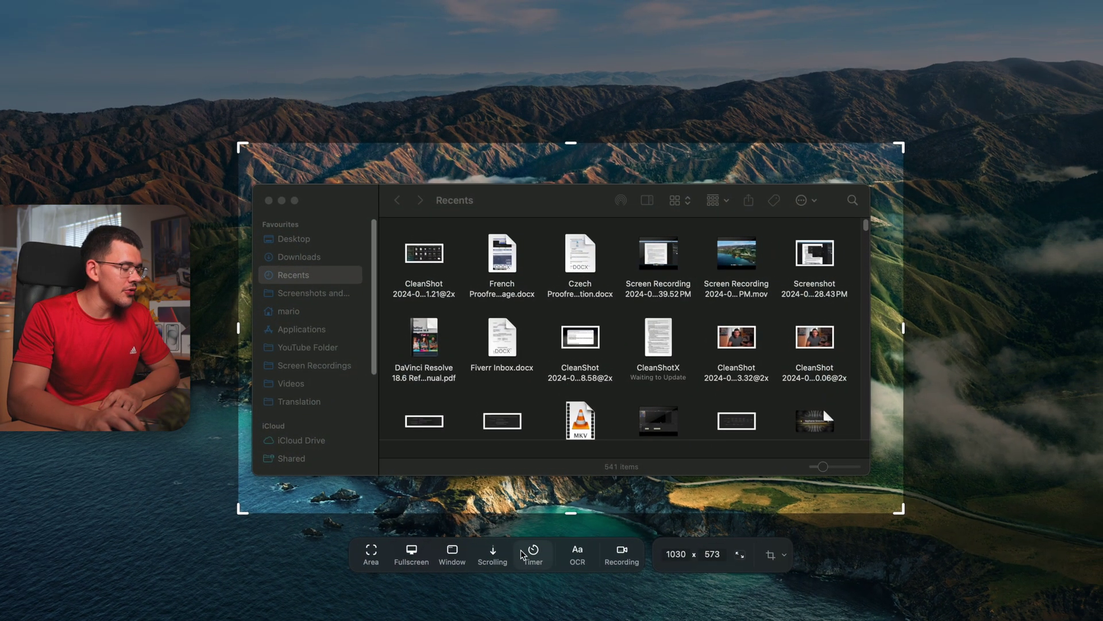
Step: Fit the All-In-One capture area around the Recents window's file grid at about 746 x 324
drag(849, 433, 389, 227)
drag(848, 330, 856, 329)
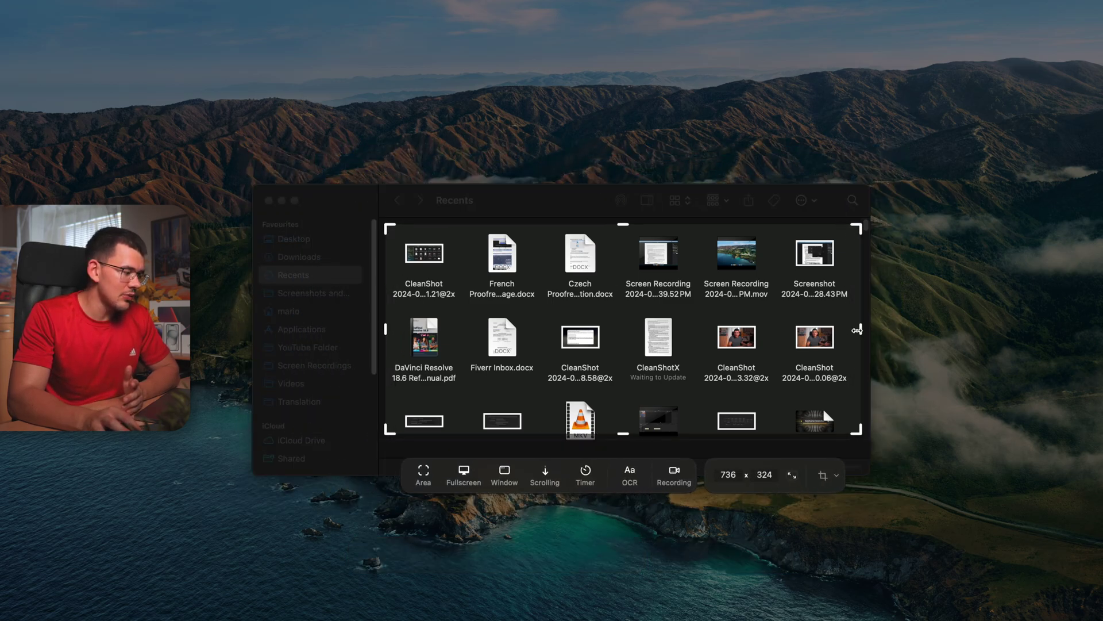
drag(389, 329, 383, 330)
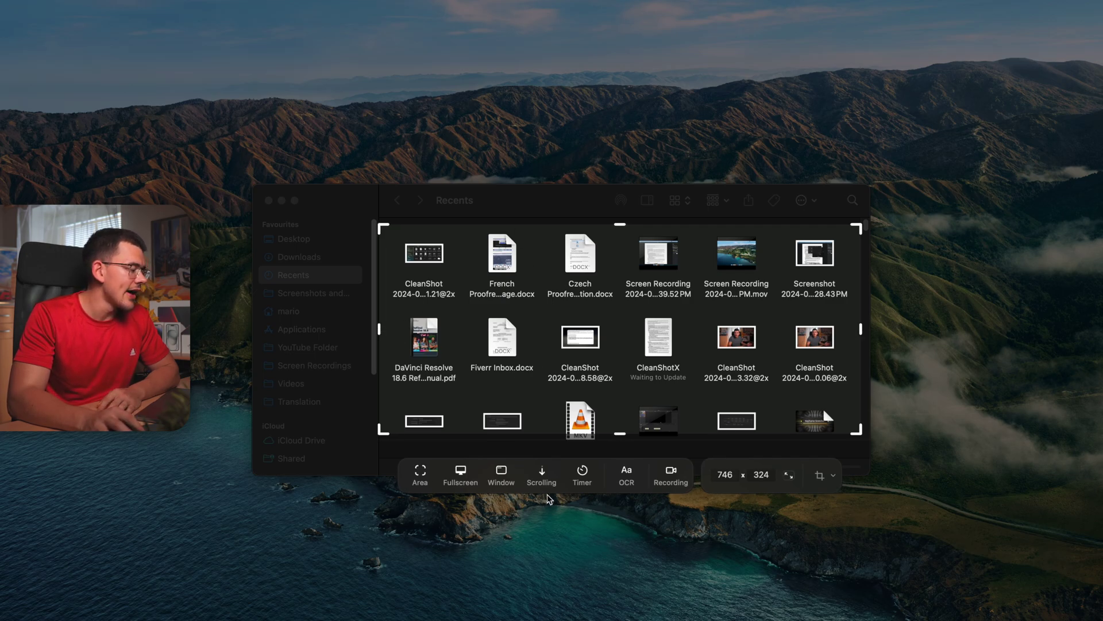
Step: Make a scrolling capture of the file grid using Auto-Scroll, and finish it after many rows
click(549, 478)
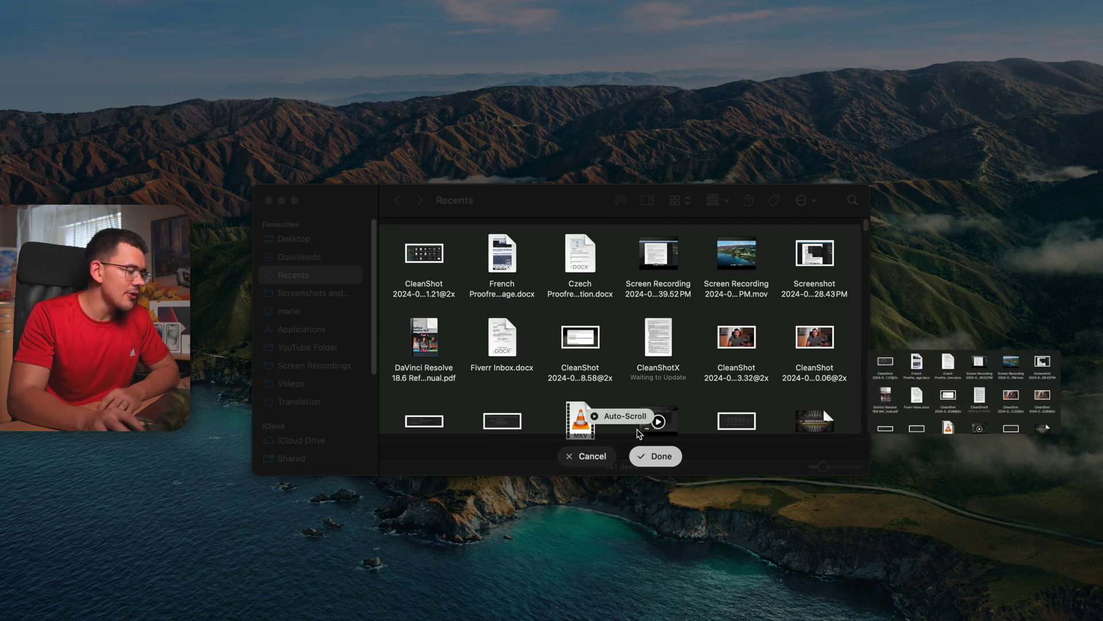
click(625, 416)
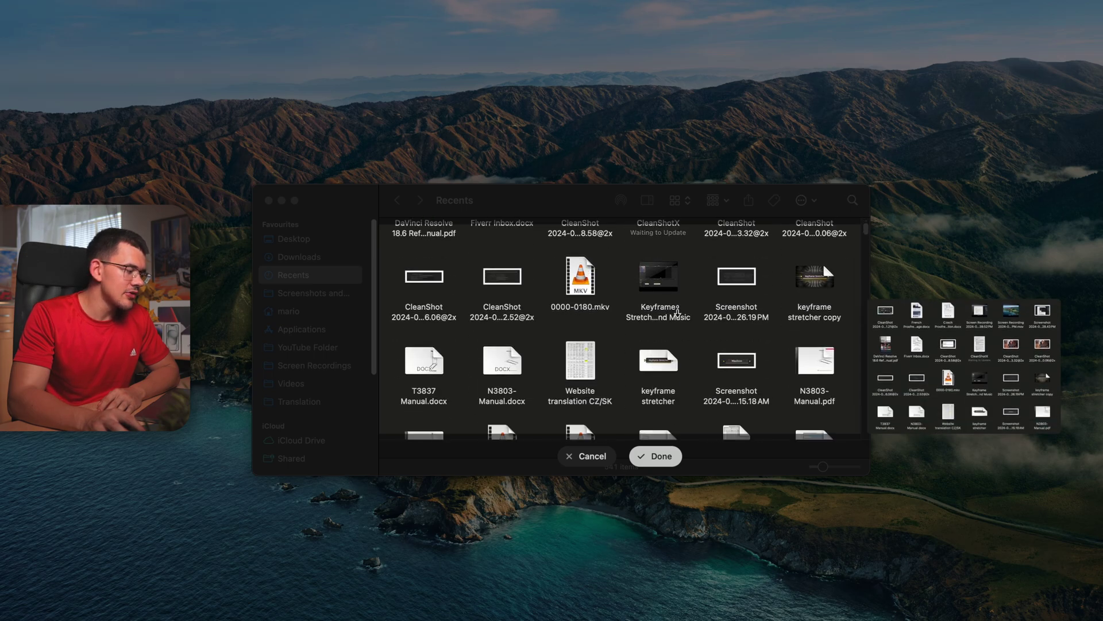
mouse_move(626, 329)
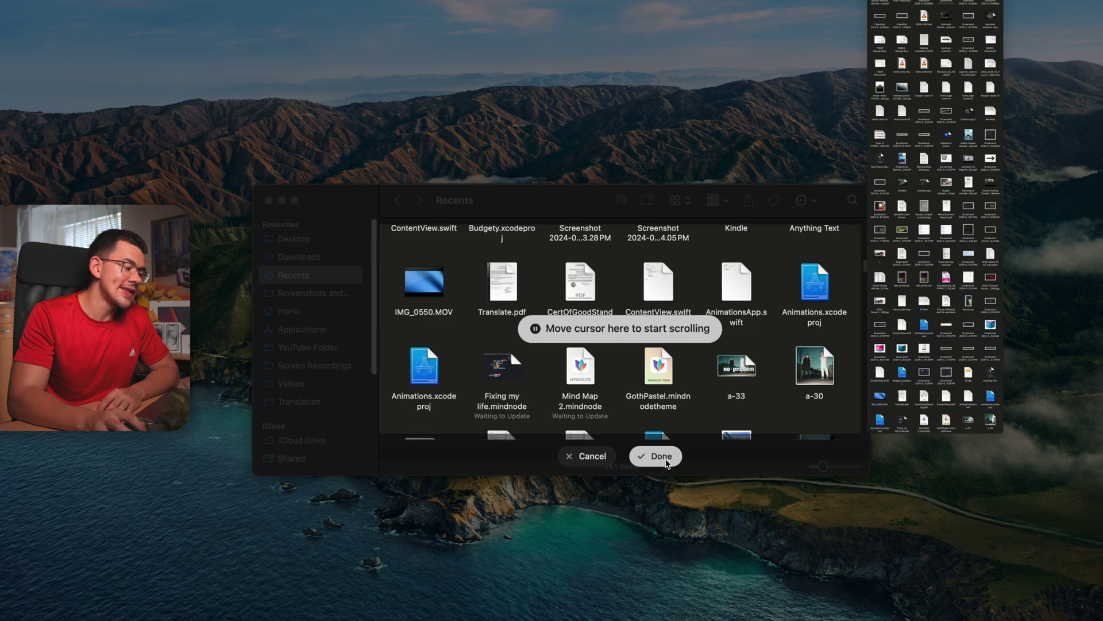
click(674, 463)
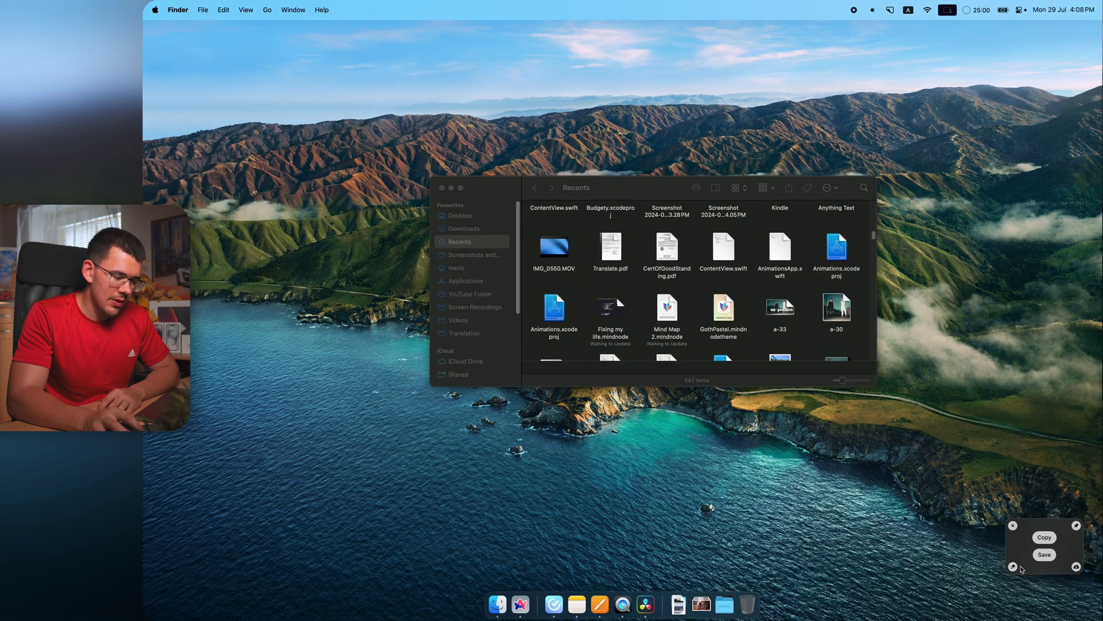
Step: Open the scrolling capture in the annotation editor and look through its full length
click(1014, 566)
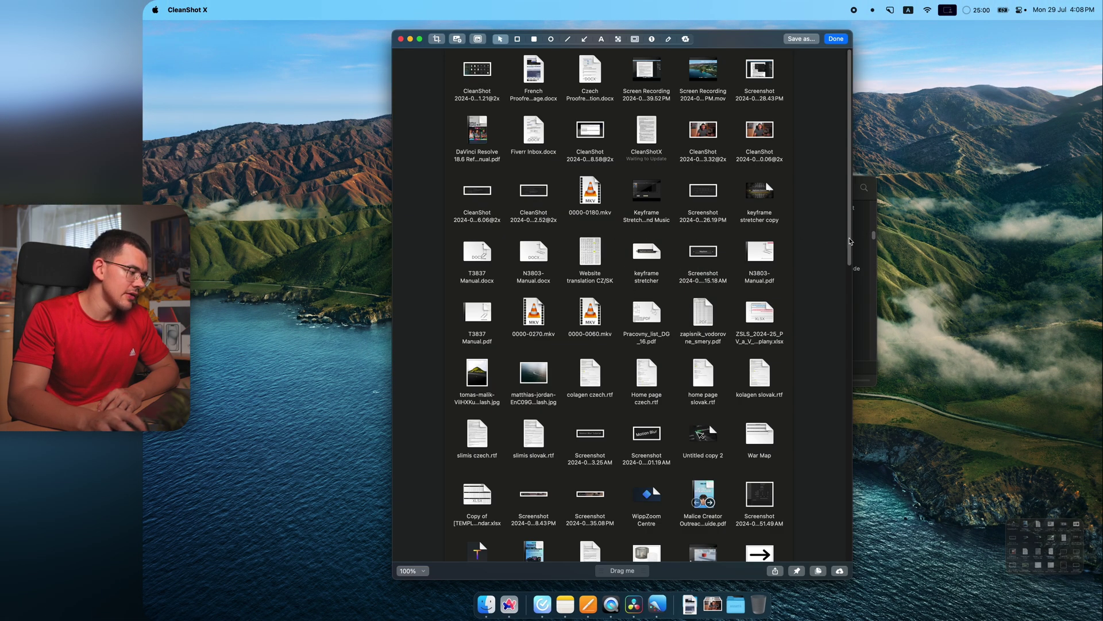
scroll(850, 241, down, 10)
scroll(845, 225, up, 10)
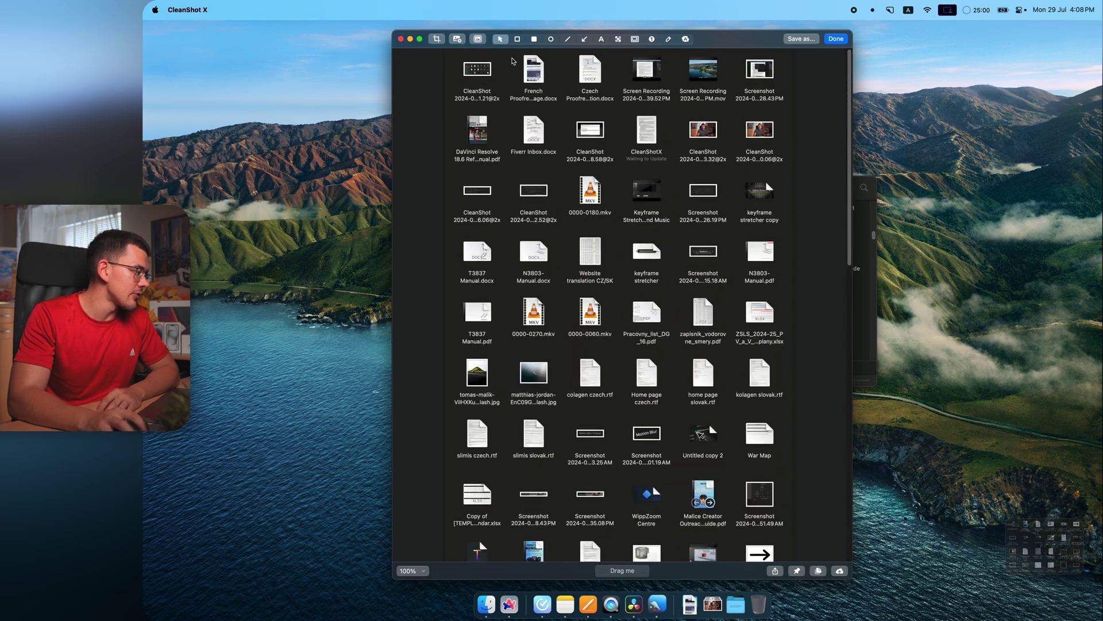
Step: Add the red and purple gradient background to the scrolling capture and draw a yellow arrow pointing at a file in an upper row
click(477, 39)
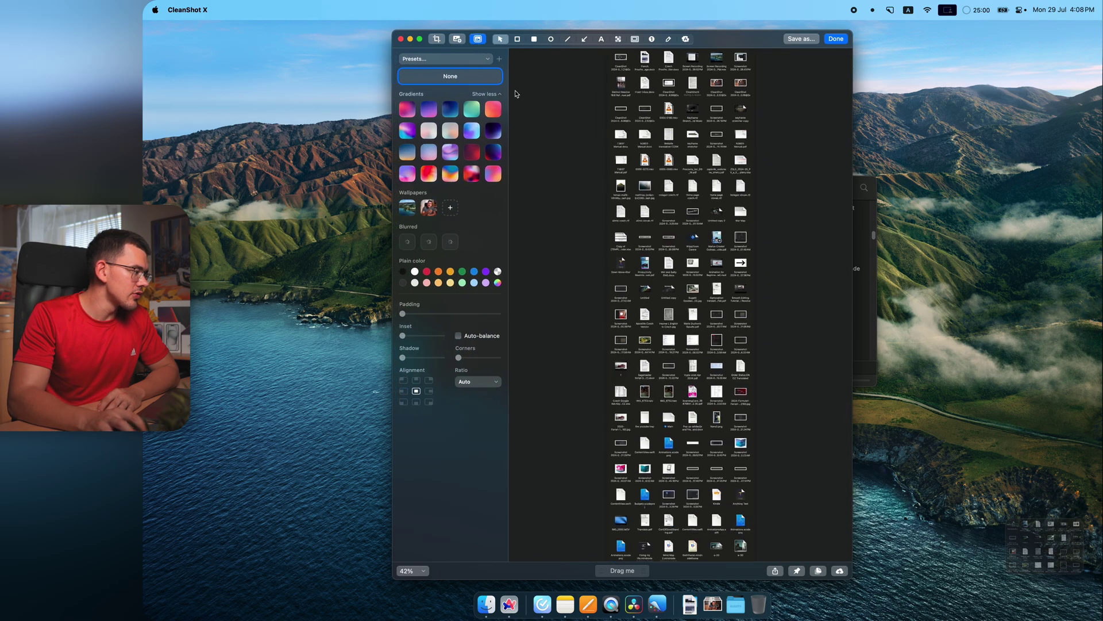
click(471, 174)
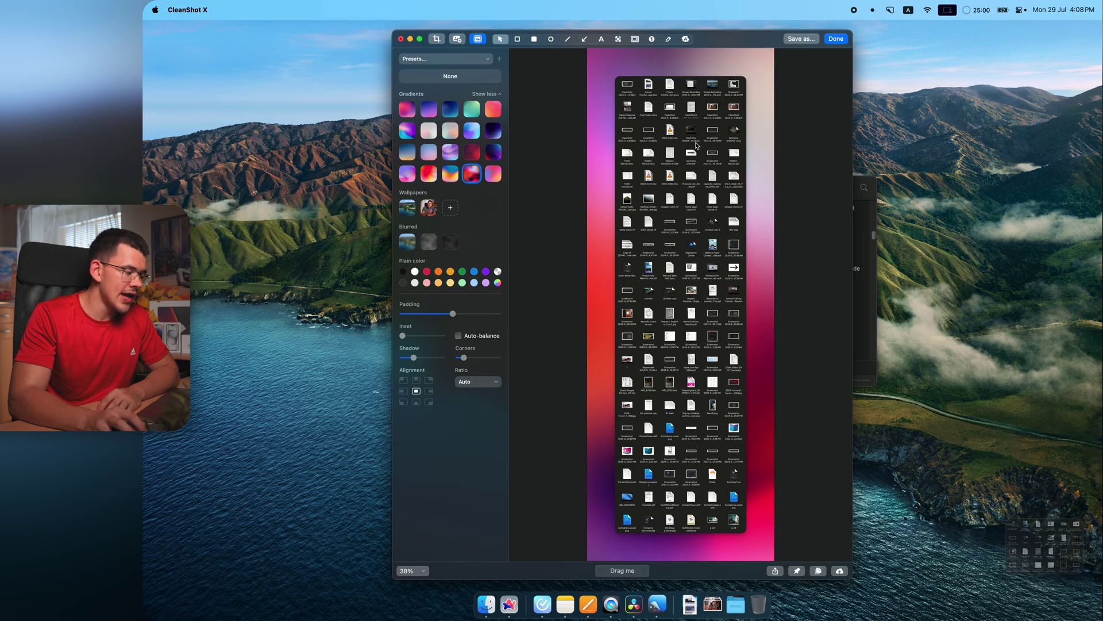
click(584, 39)
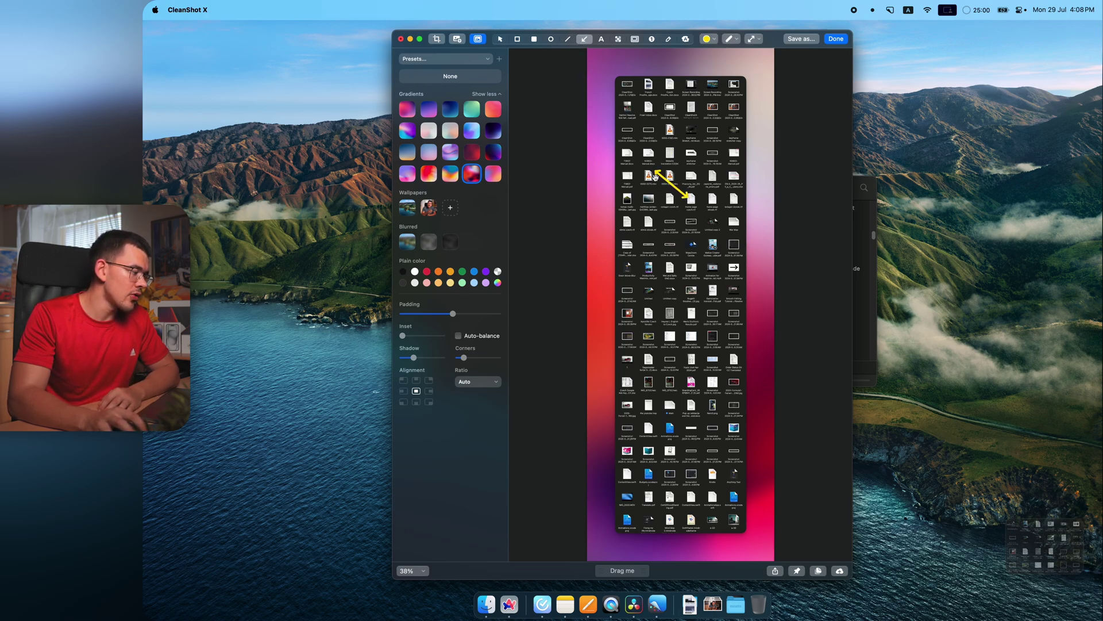
Step: Capture the file grid area with the All-In-One self-timer, nudging the Recents window during the countdown
key(super+shift+5)
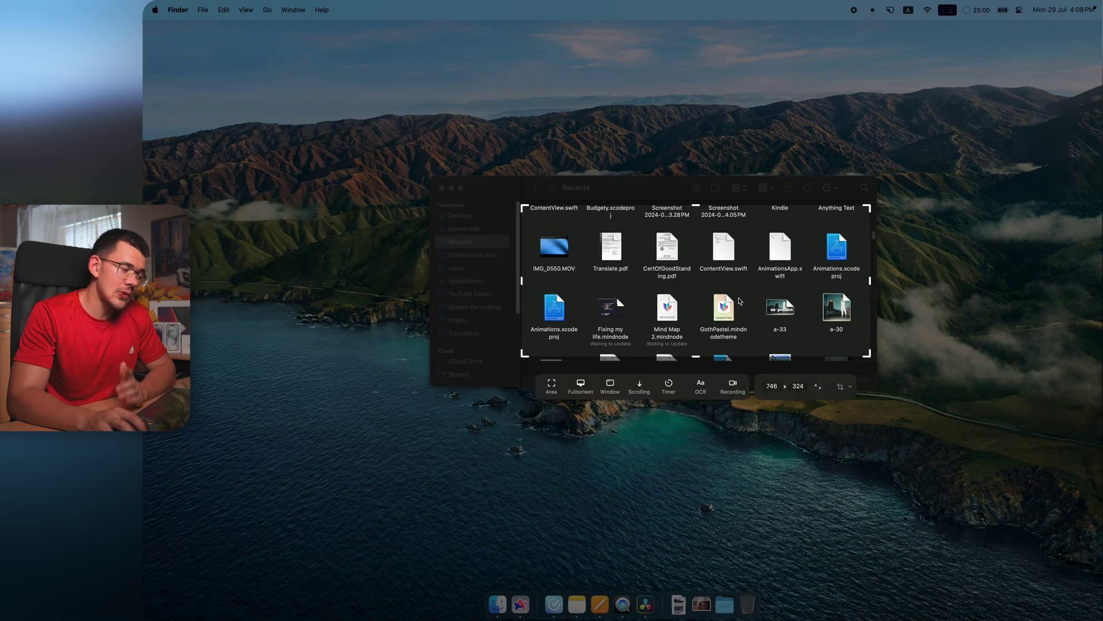
click(673, 394)
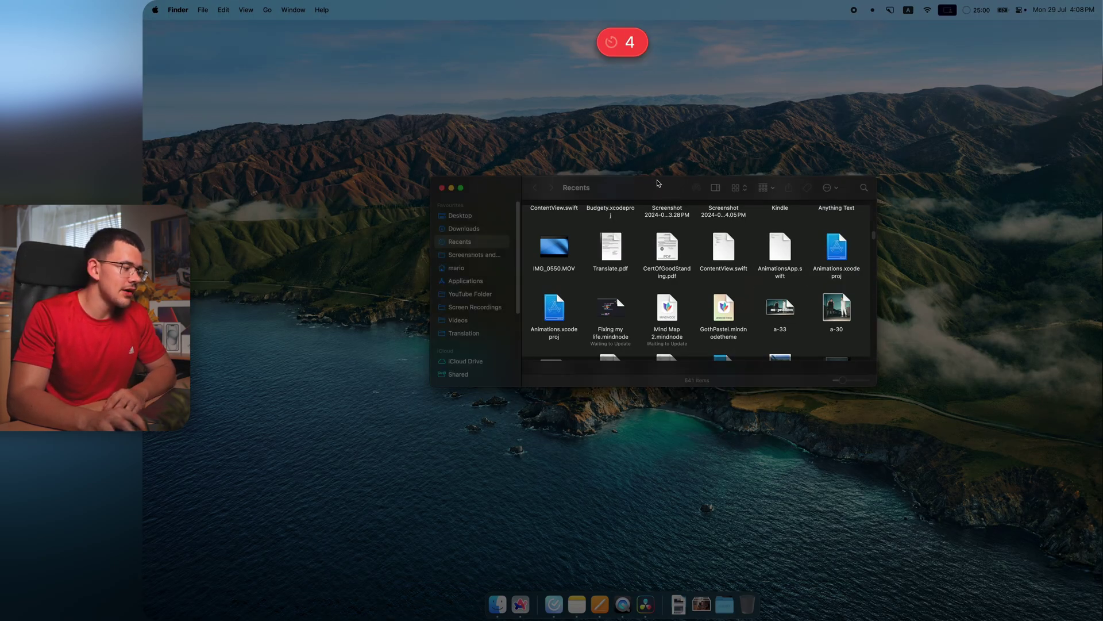
mouse_move(661, 186)
mouse_down()
mouse_move(538, 353)
mouse_move(735, 226)
mouse_move(666, 186)
mouse_up()
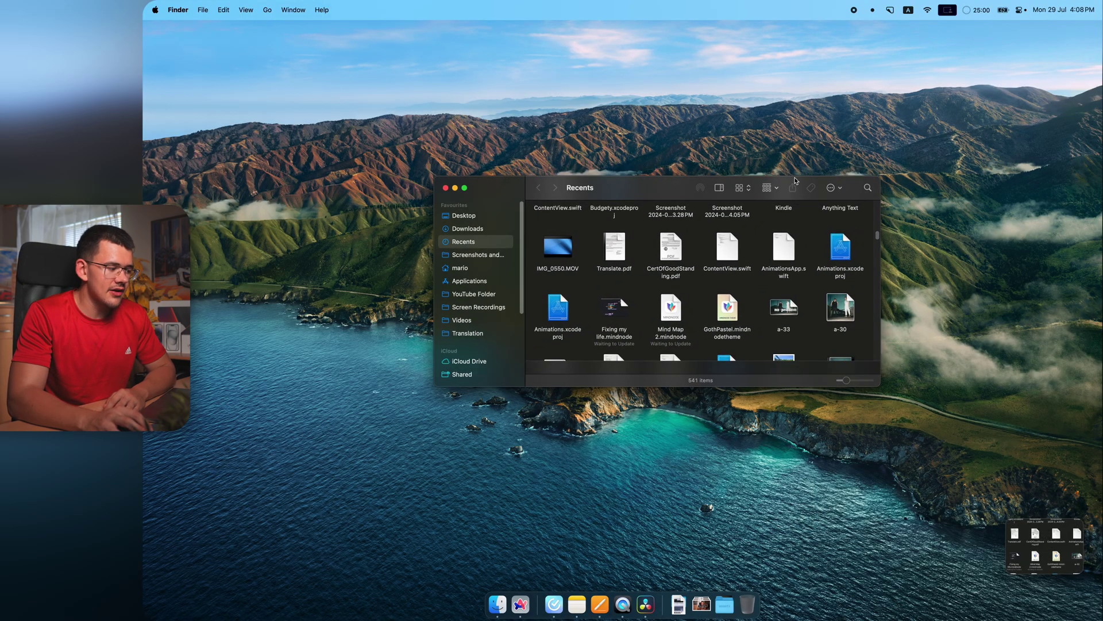
mouse_move(1024, 550)
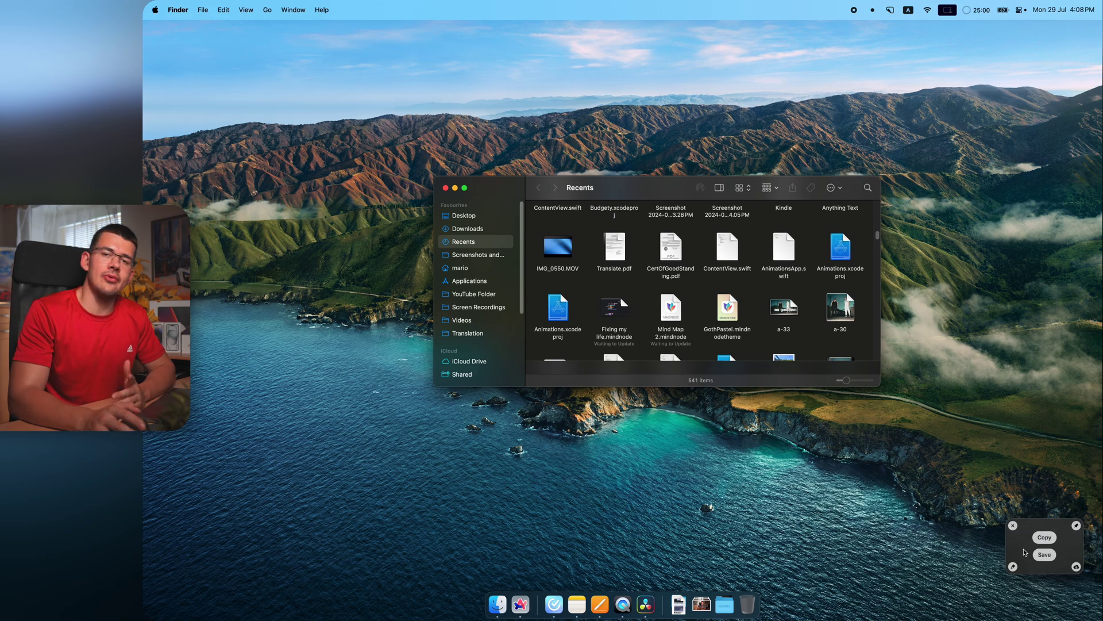
Step: Shrink the All-In-One area to about 121 x 61 around the GothPastel.mindnodetheme file name and extract its text with OCR
key(super+shift+5)
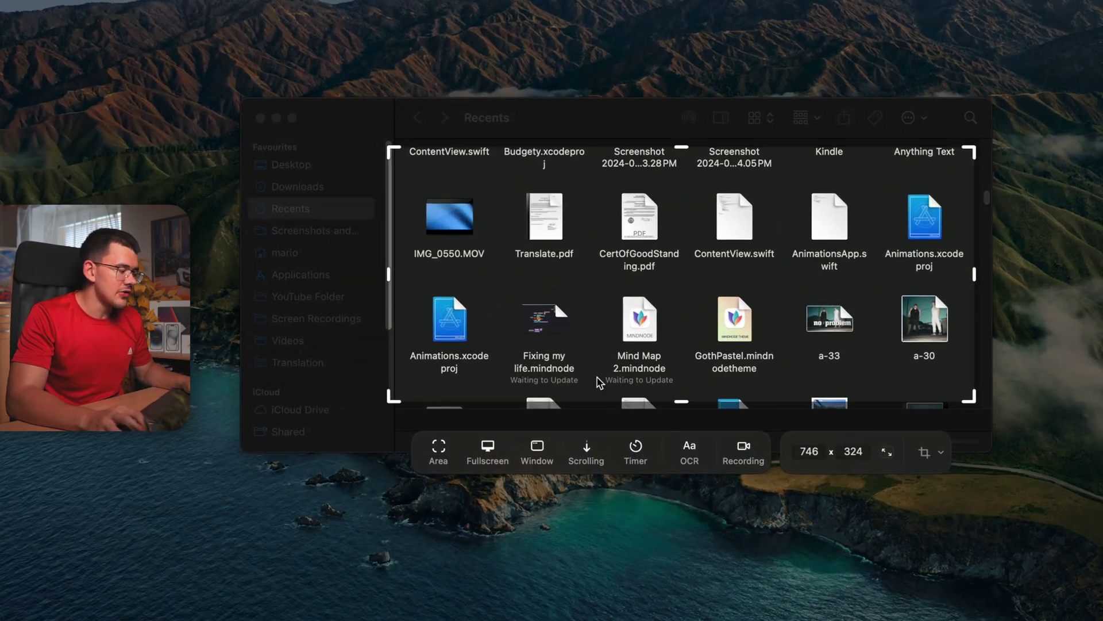
drag(402, 159, 696, 346)
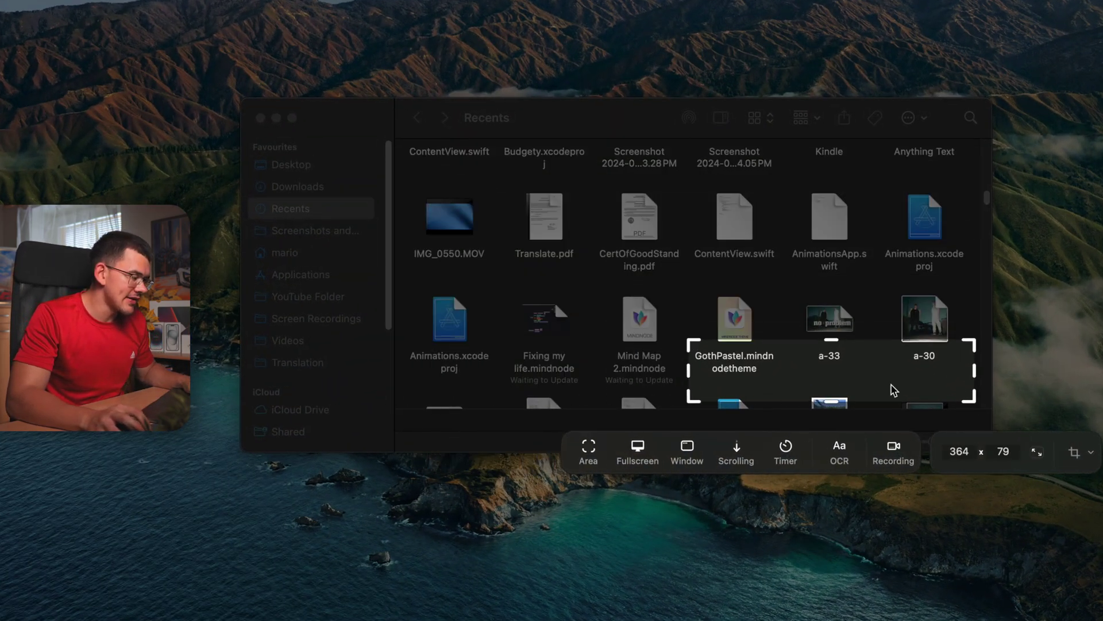
drag(978, 398, 784, 386)
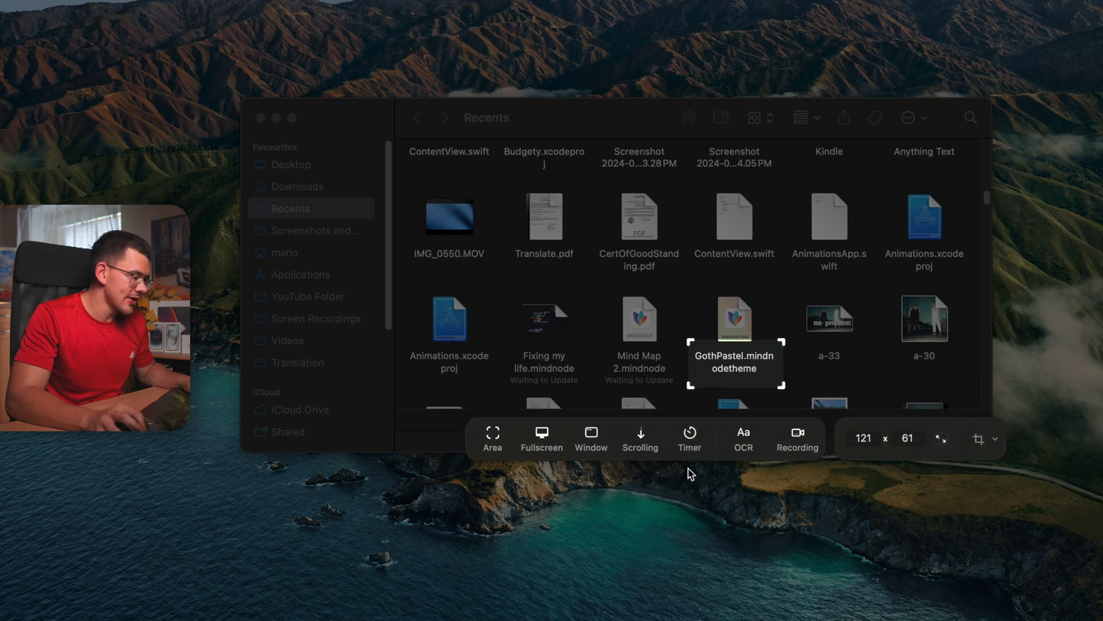
click(752, 454)
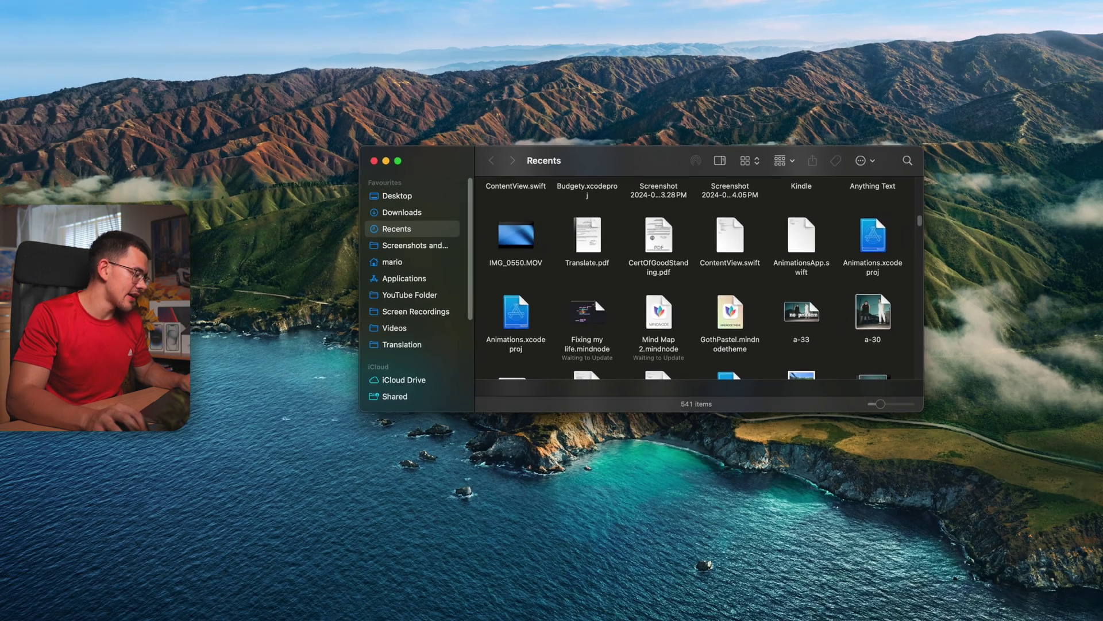
Step: Switch to Notes, paste the recognized file name into the Swift Notes note, and close the Notes window
key(super+Tab)
text(GothPastel.mindn odetheme)
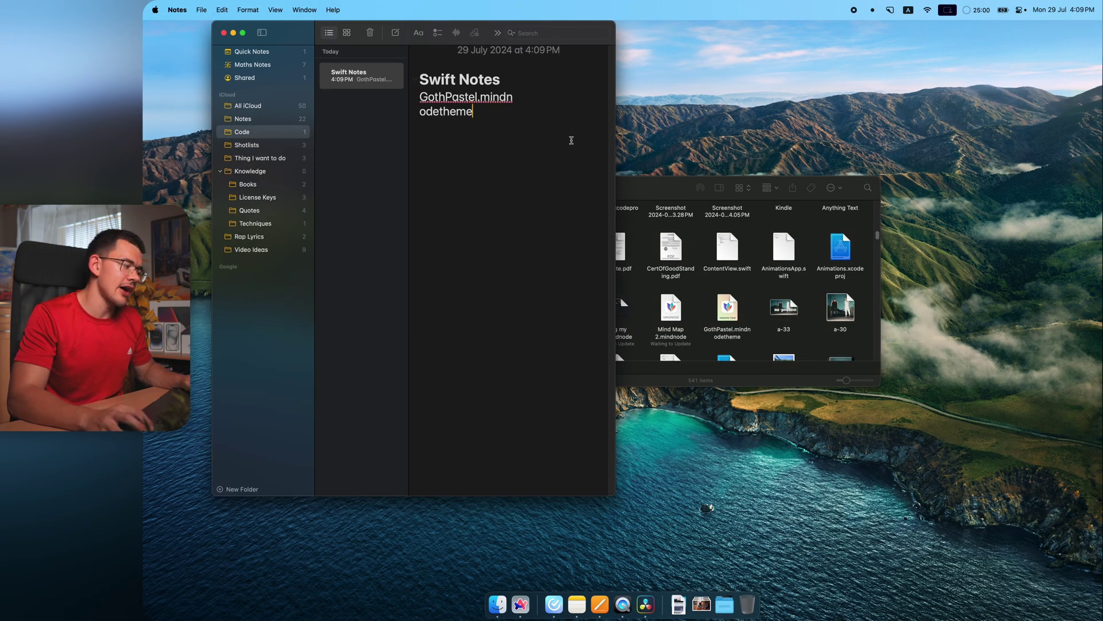
key(super+w)
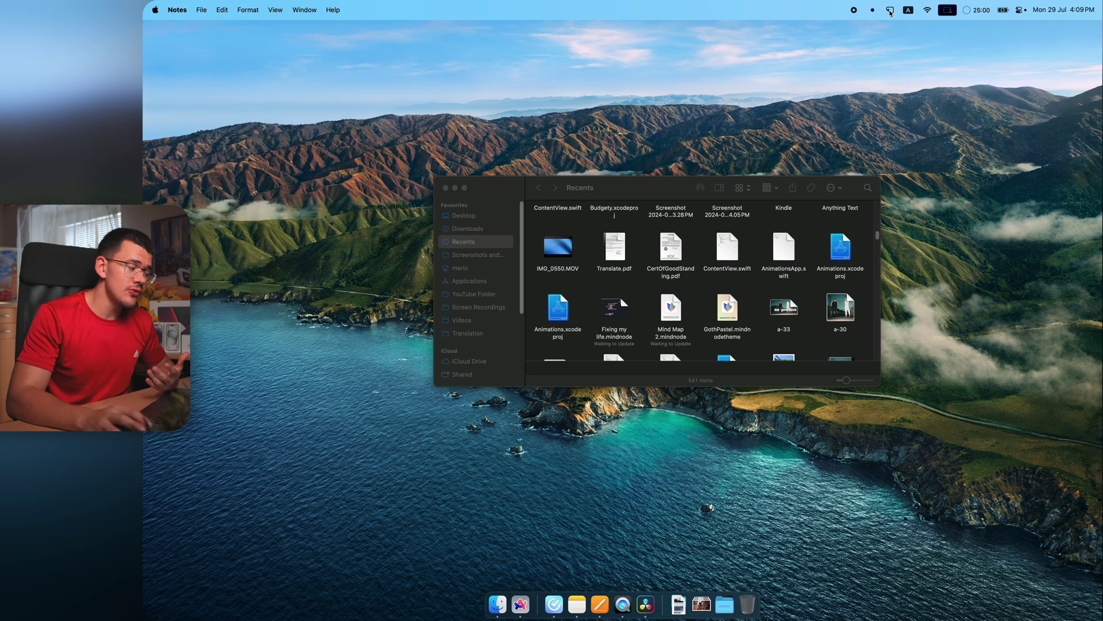
Step: Start a Capture Text (OCR) capture directly, without All-In-One, and select an area of the file grid in the Recents window
key(super+shift+4)
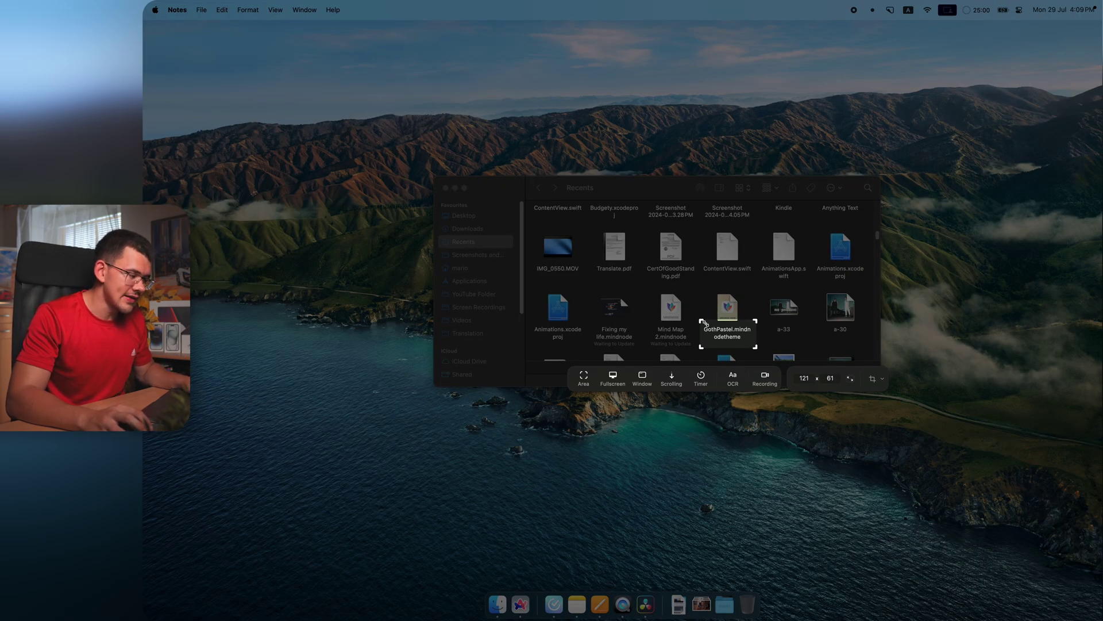
key(Escape)
click(890, 10)
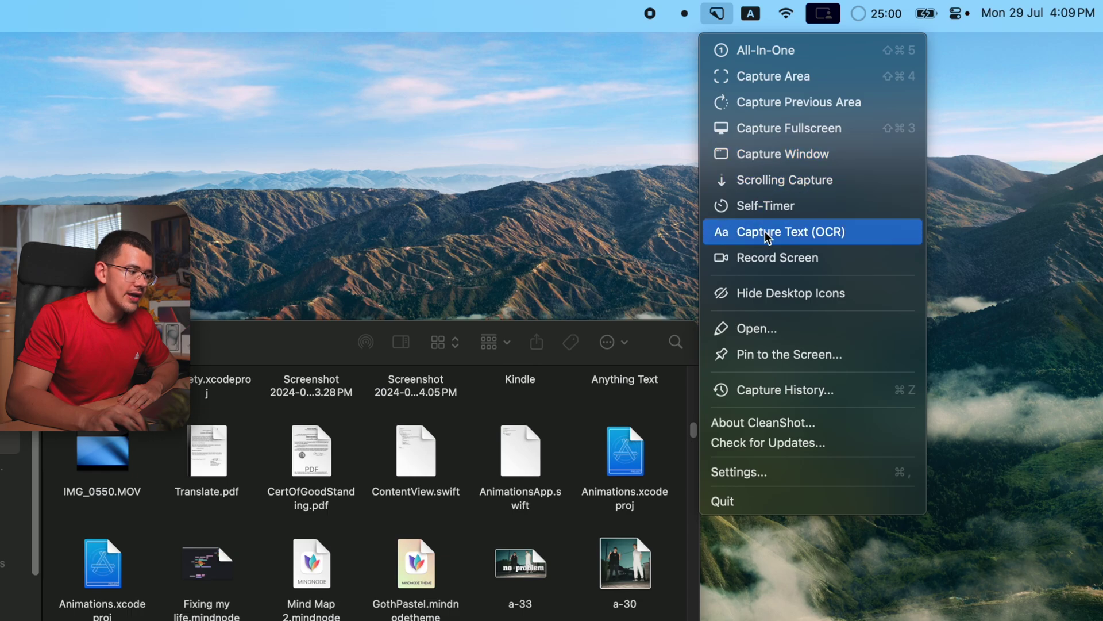
click(790, 232)
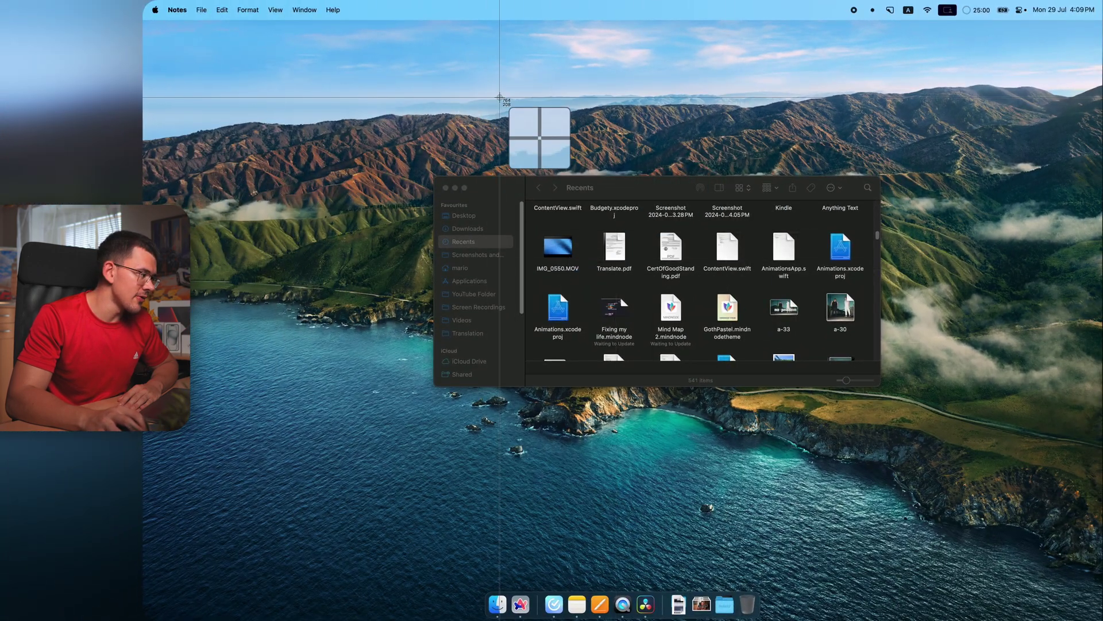
drag(701, 263, 828, 345)
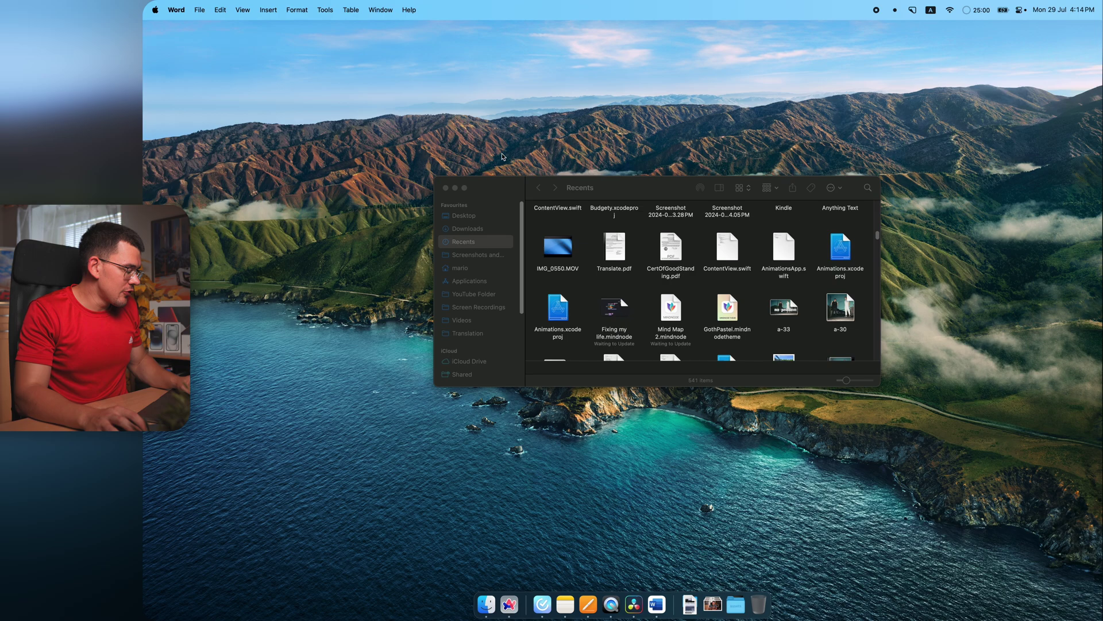
Step: Open the recording setup for the All-In-One area over the Recents window and set the camera overlay size to Large
key(super+shift+5)
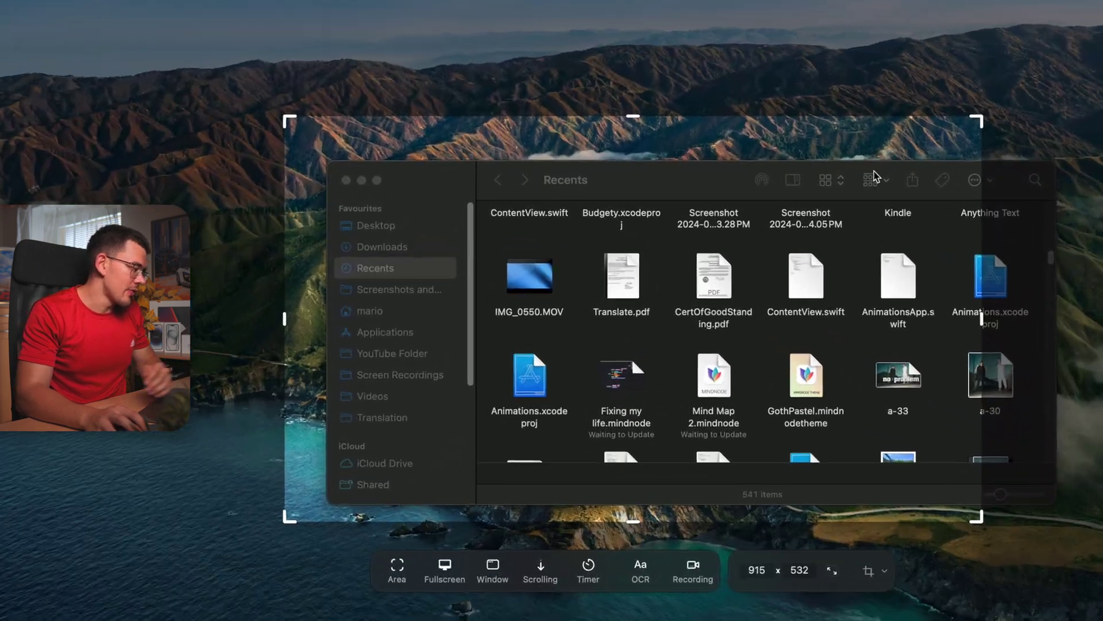
click(713, 579)
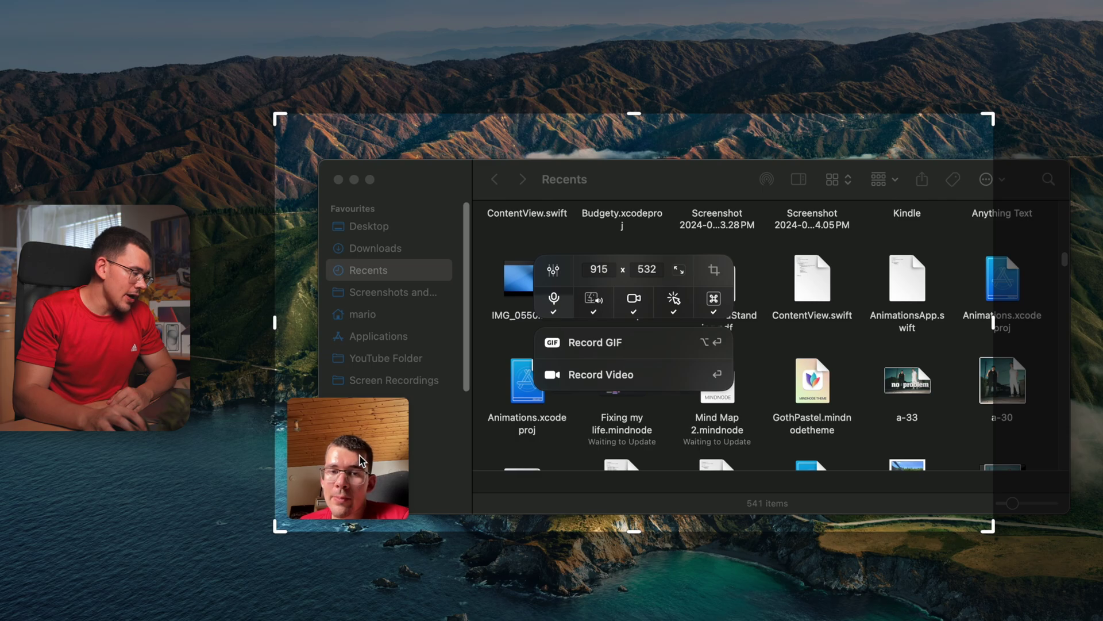
click(635, 301)
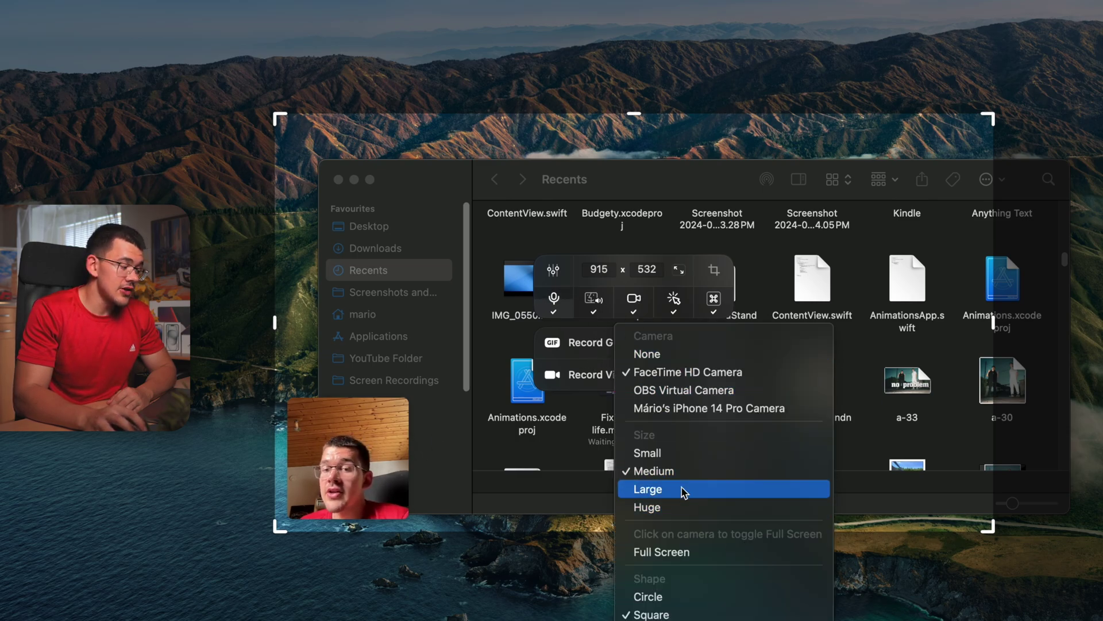
click(648, 489)
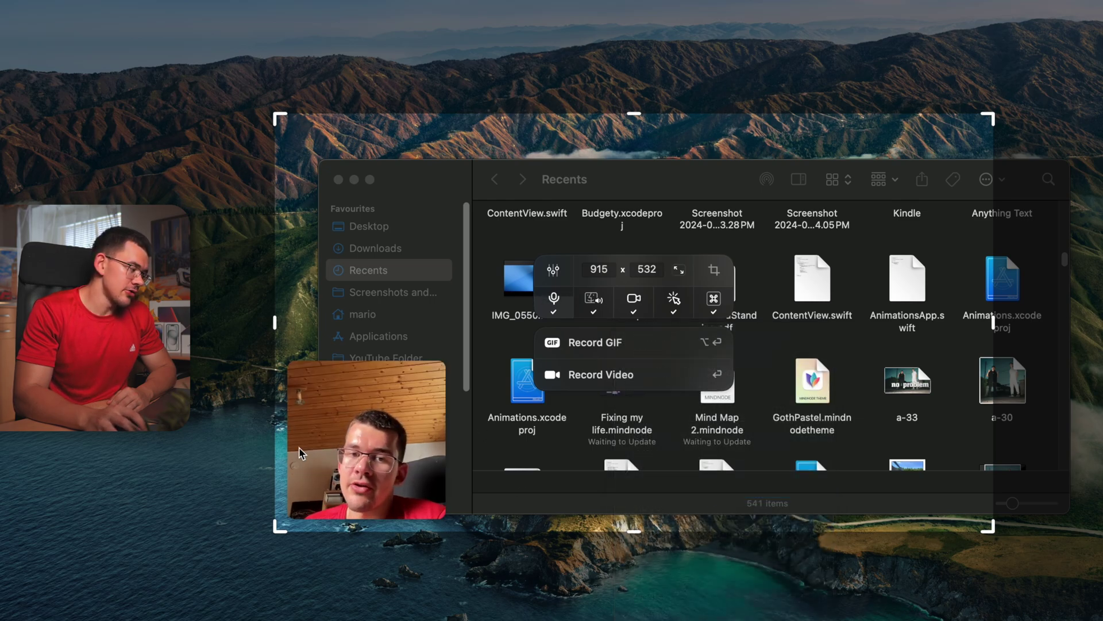
Step: Try the camera overlay at full screen within the recording area, and return it to its small square view
mouse_move(406, 444)
mouse_down()
mouse_move(880, 382)
mouse_move(646, 459)
mouse_move(343, 463)
mouse_move(397, 451)
mouse_up()
double_click(435, 399)
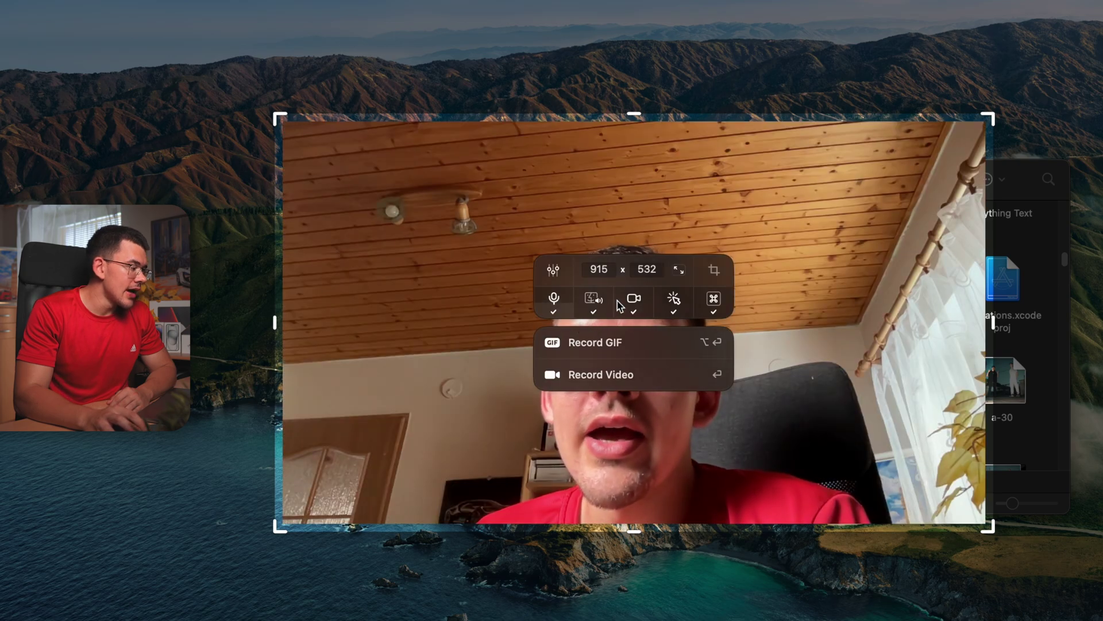
double_click(435, 398)
double_click(437, 397)
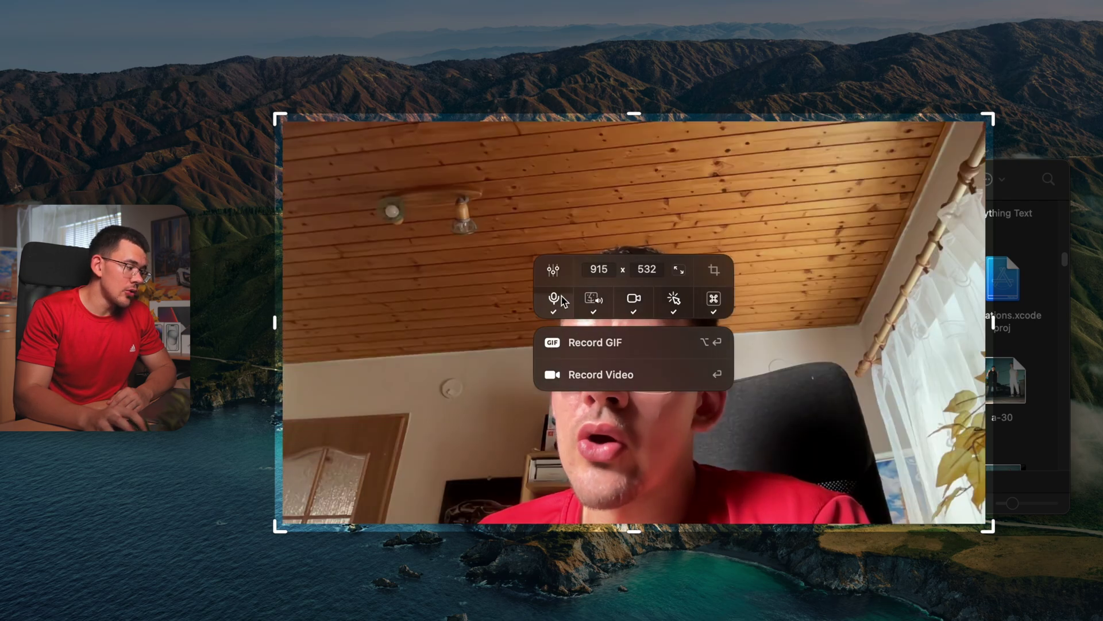
click(491, 388)
Step: Try the Flip Camera option on the camera overlay, turn it off again, and review the camera choices
click(646, 299)
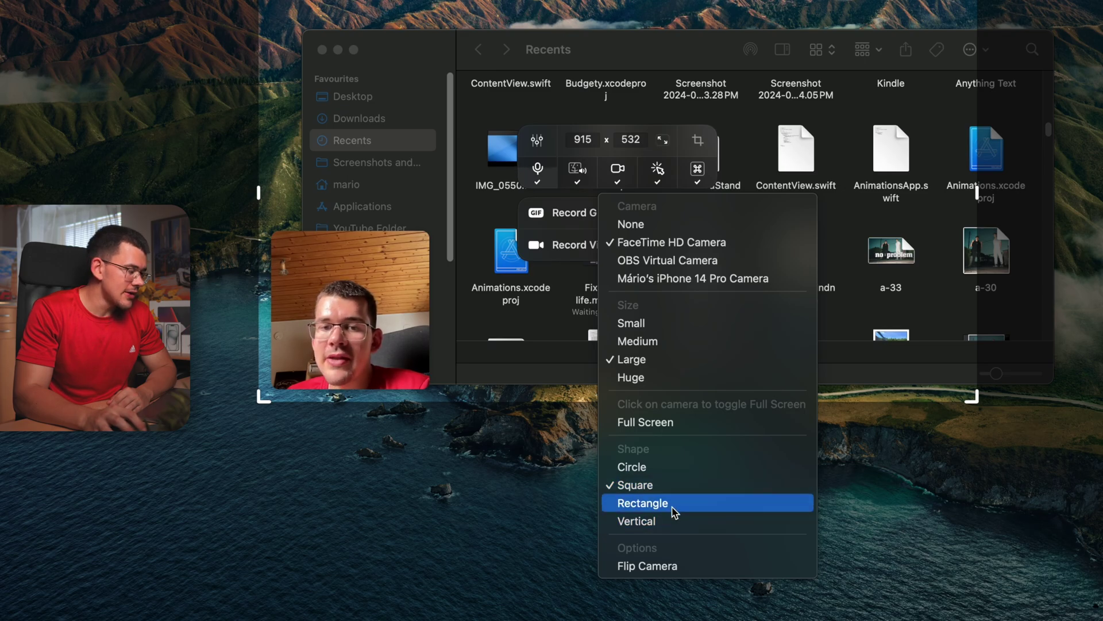
click(712, 572)
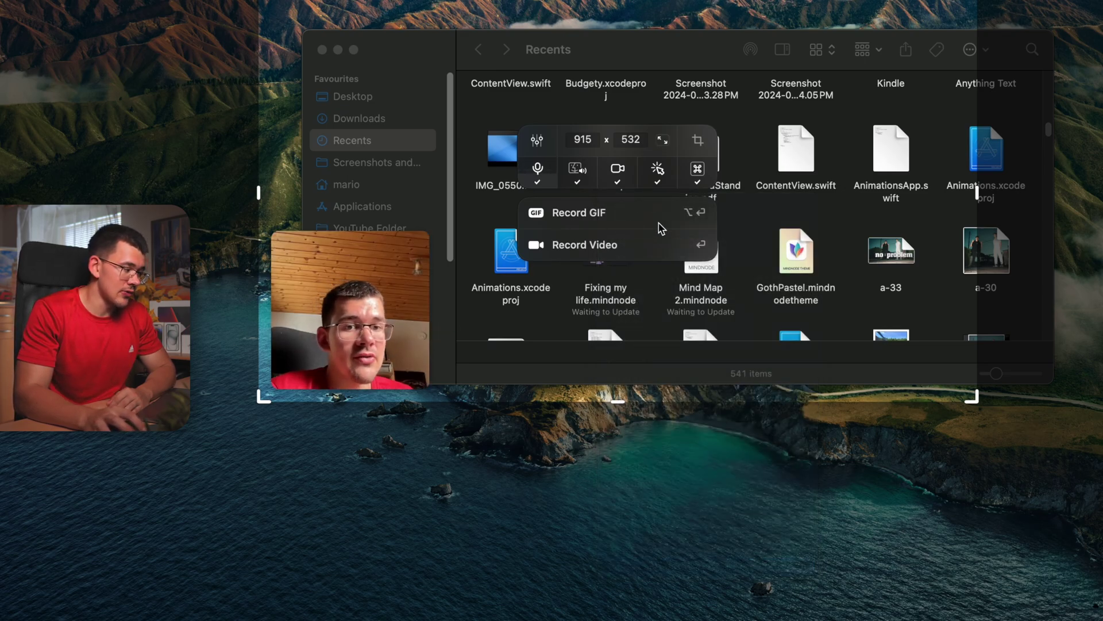
click(617, 168)
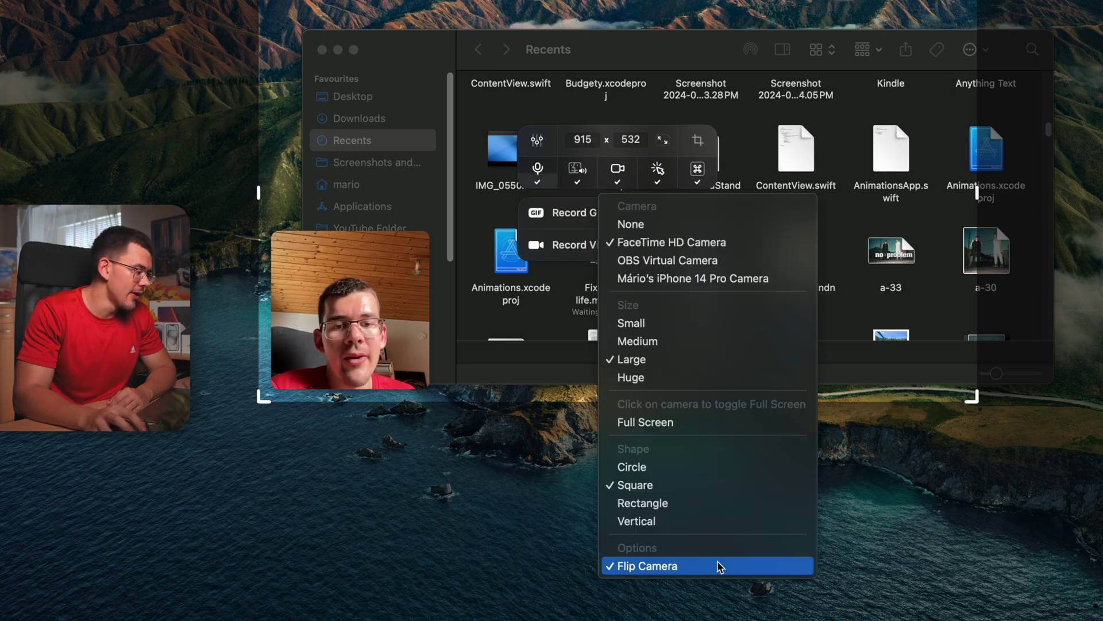
click(713, 567)
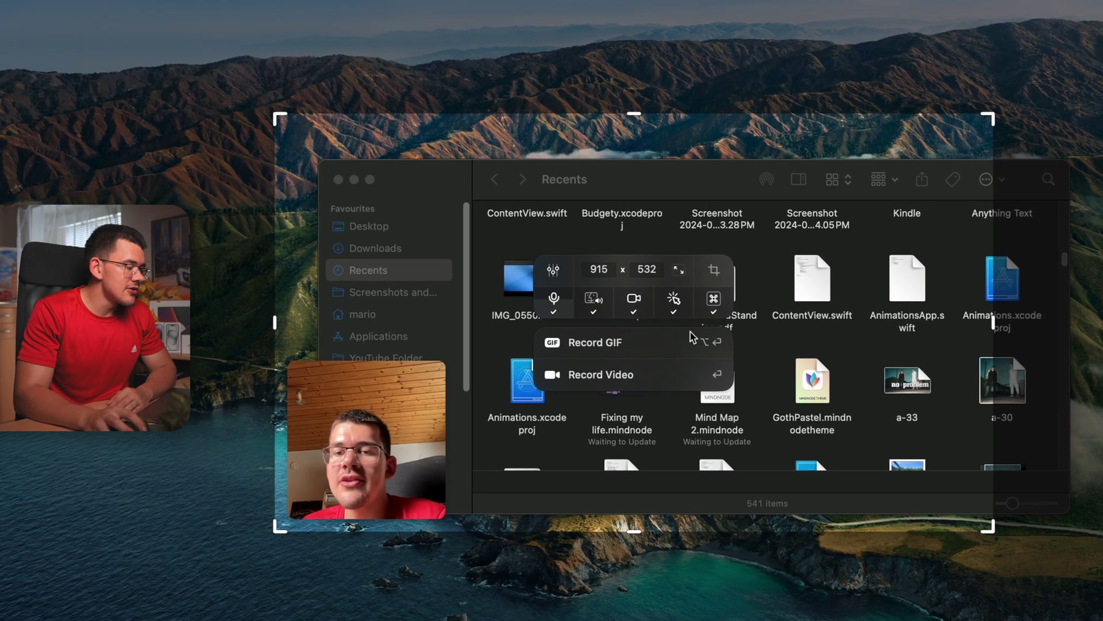
click(635, 300)
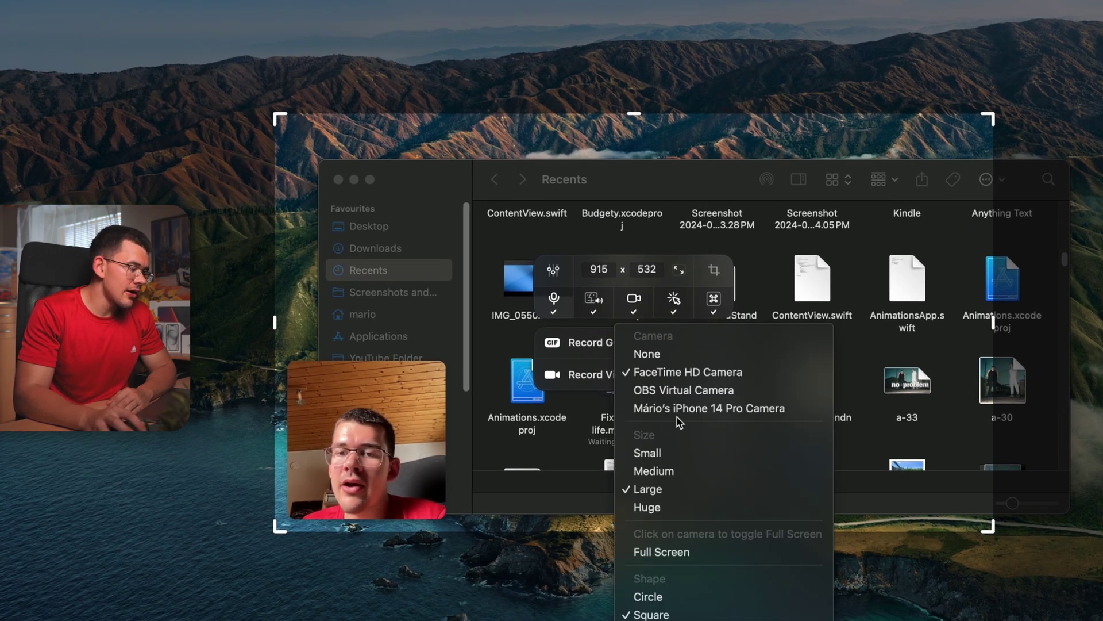
click(638, 304)
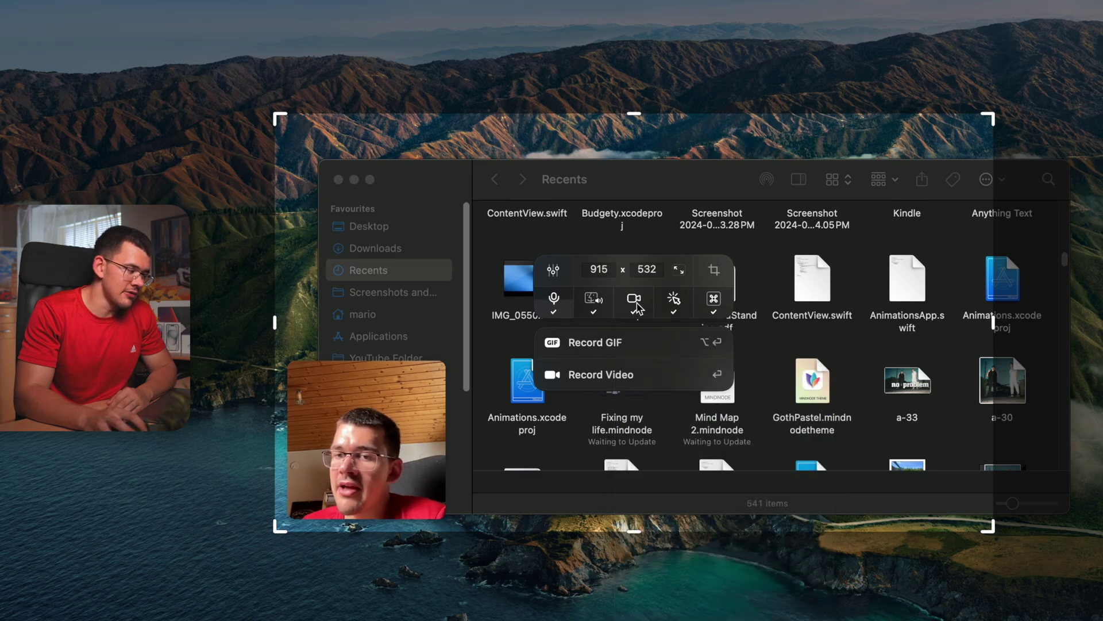
Step: Lock the recording area to a 16:9 ratio and enlarge it to about 1911 x 1075, covering nearly the whole screen
click(714, 303)
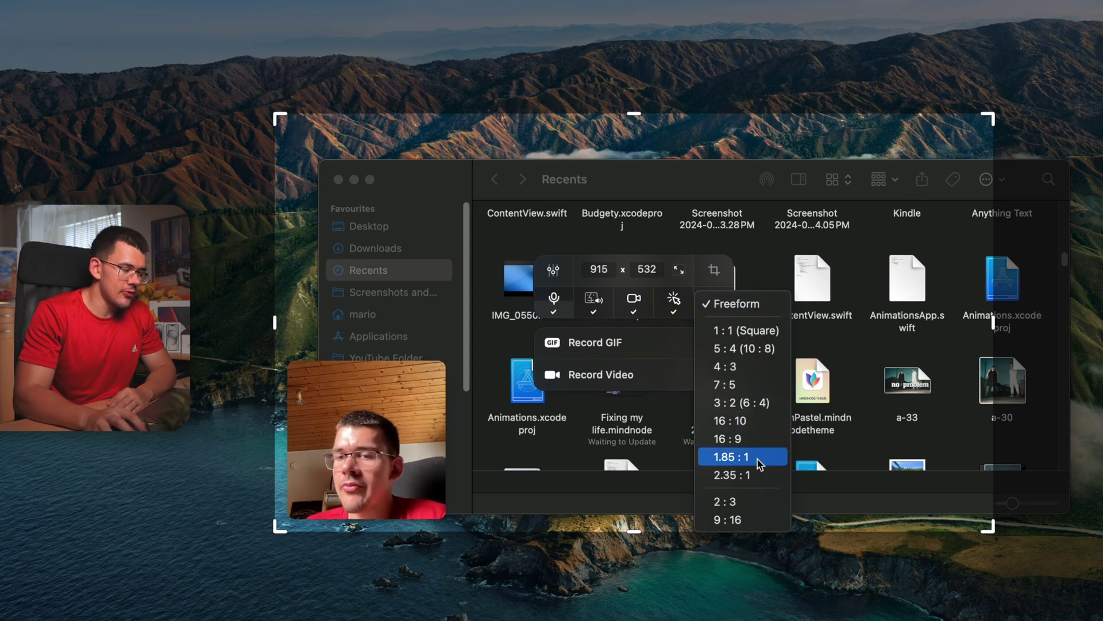
click(740, 440)
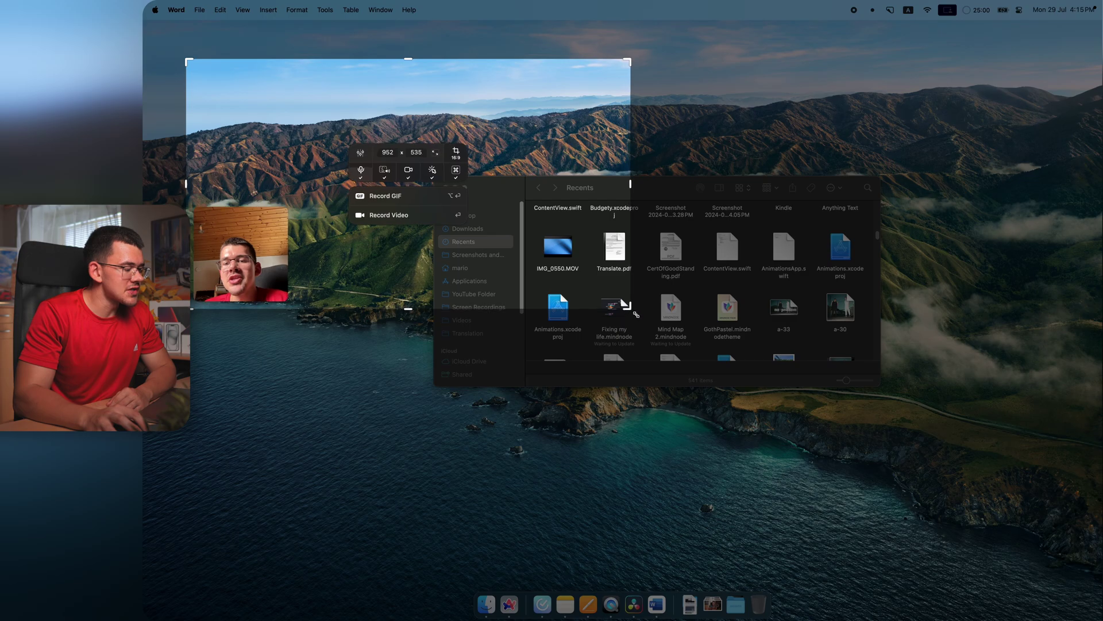
drag(627, 308, 951, 468)
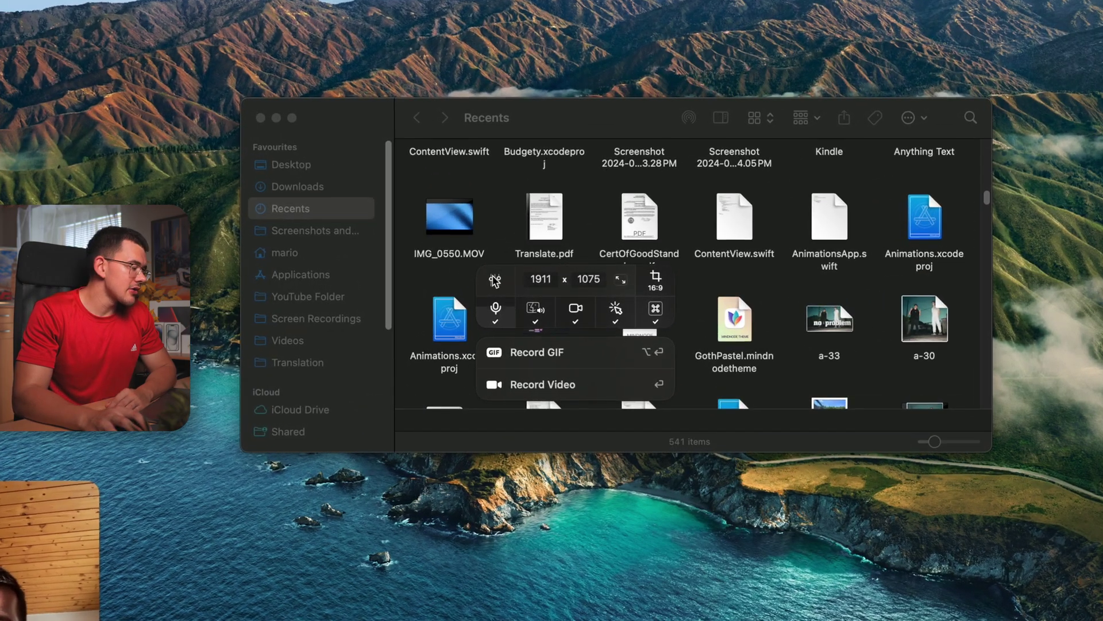
Step: Set the click highlight color to Yellow in the general recording settings and preview it
click(495, 281)
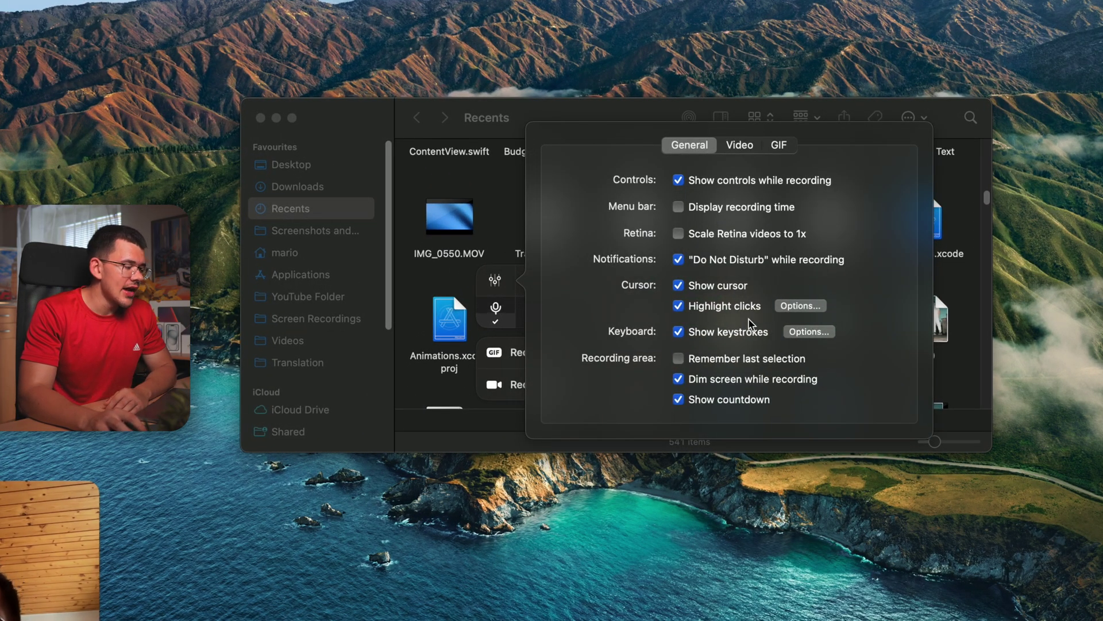
click(801, 305)
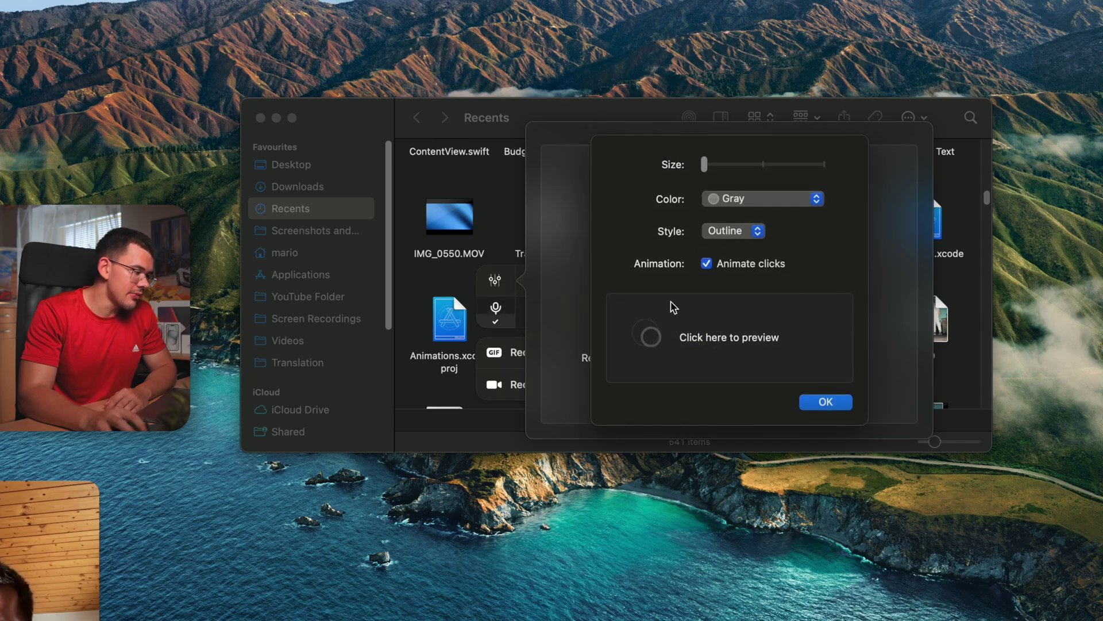
click(763, 198)
click(742, 163)
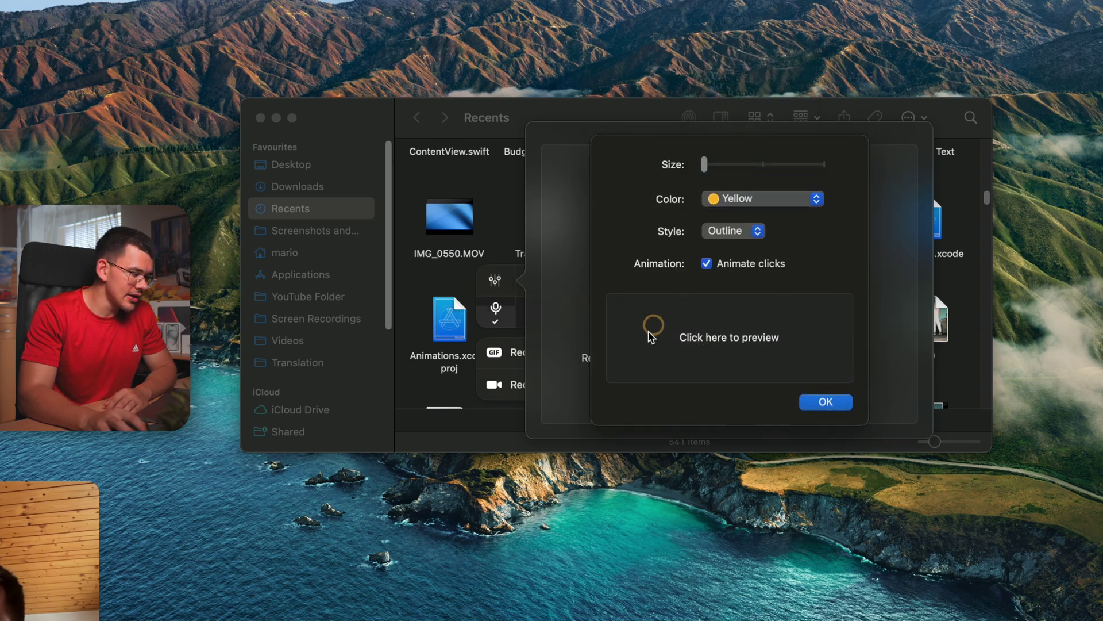
Step: Try the Filled click highlight style, return to Outline, and preview the highlight at its largest size
click(753, 230)
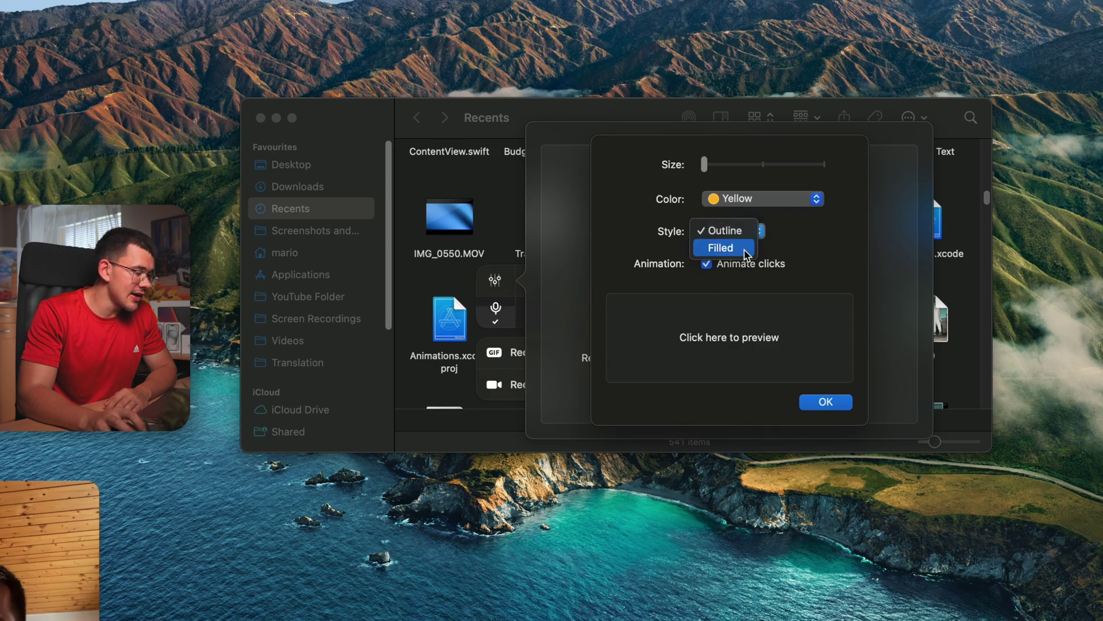
click(719, 247)
click(725, 231)
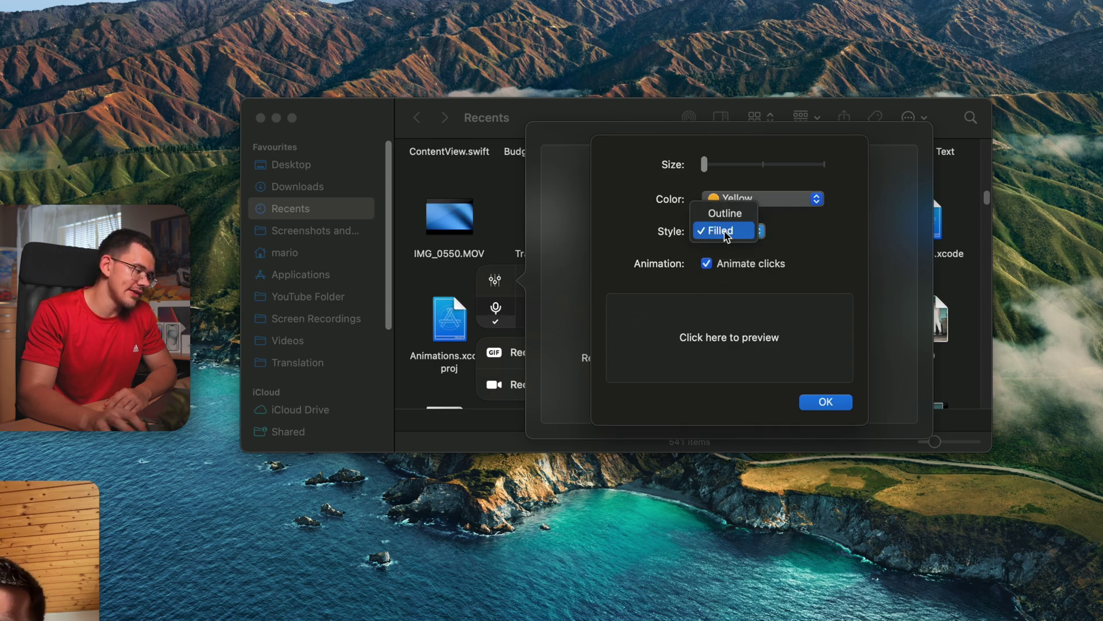
click(735, 212)
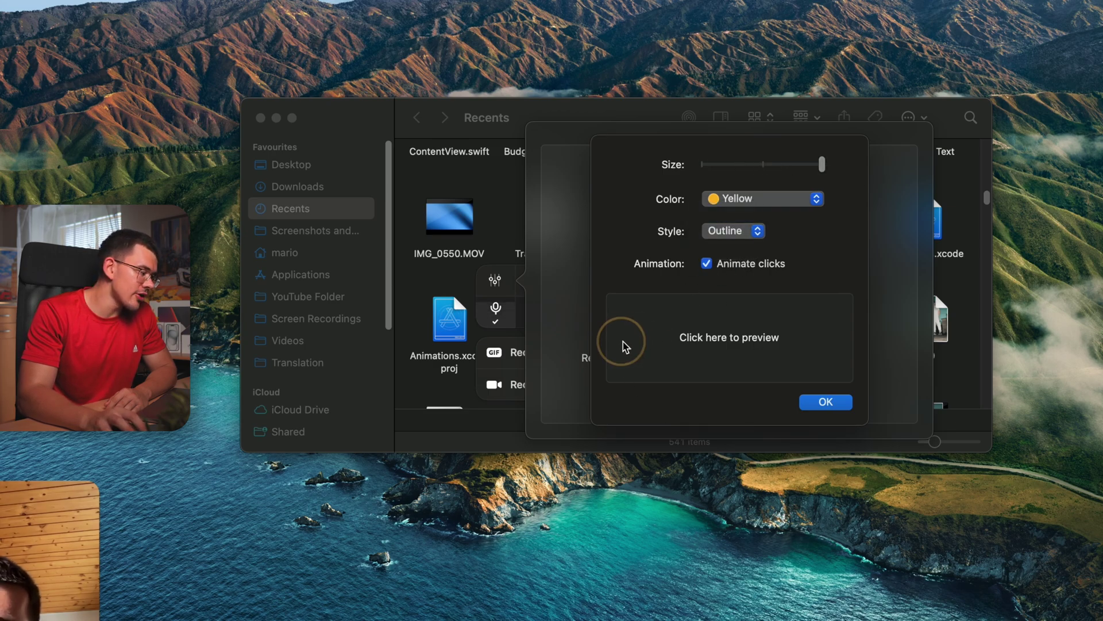
click(655, 322)
Step: Set the click highlight color to Gray at the smallest size and accept the highlight options
click(741, 198)
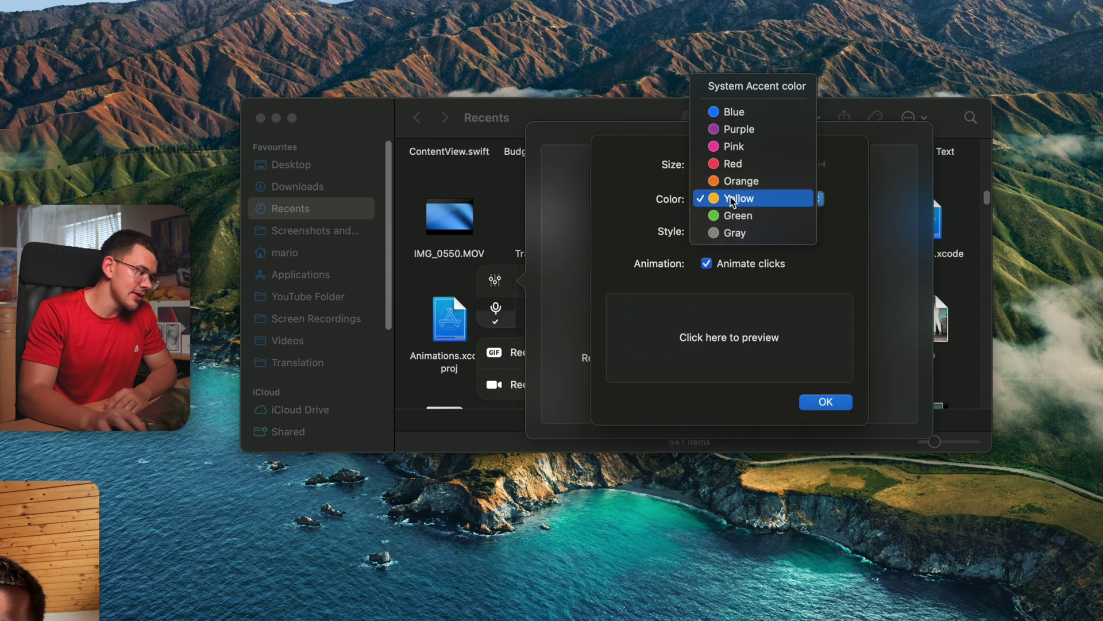
click(739, 233)
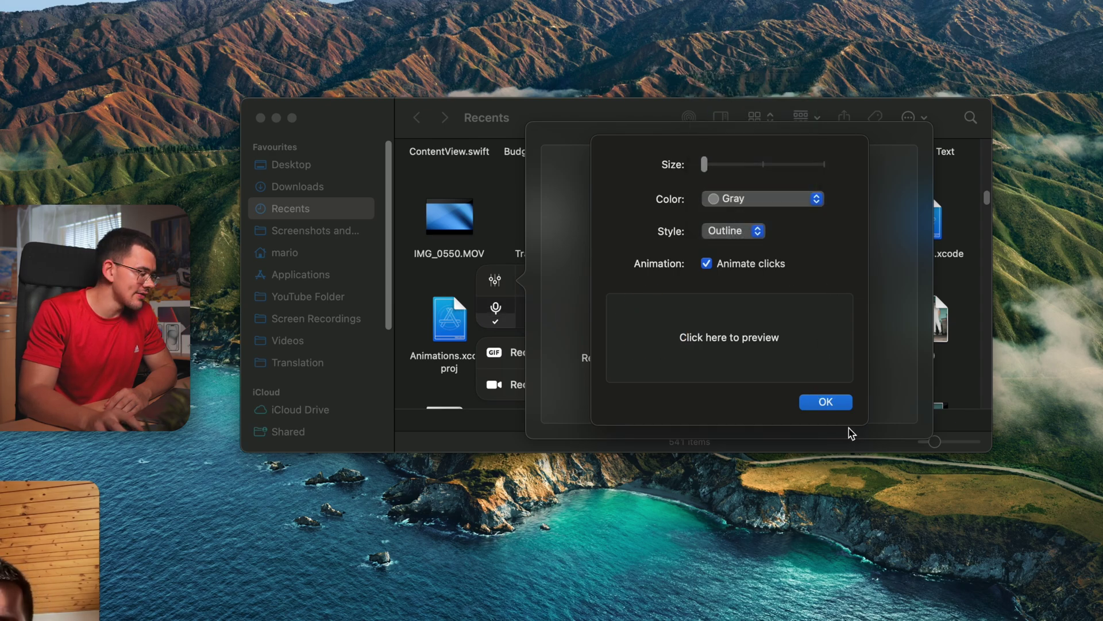
click(826, 402)
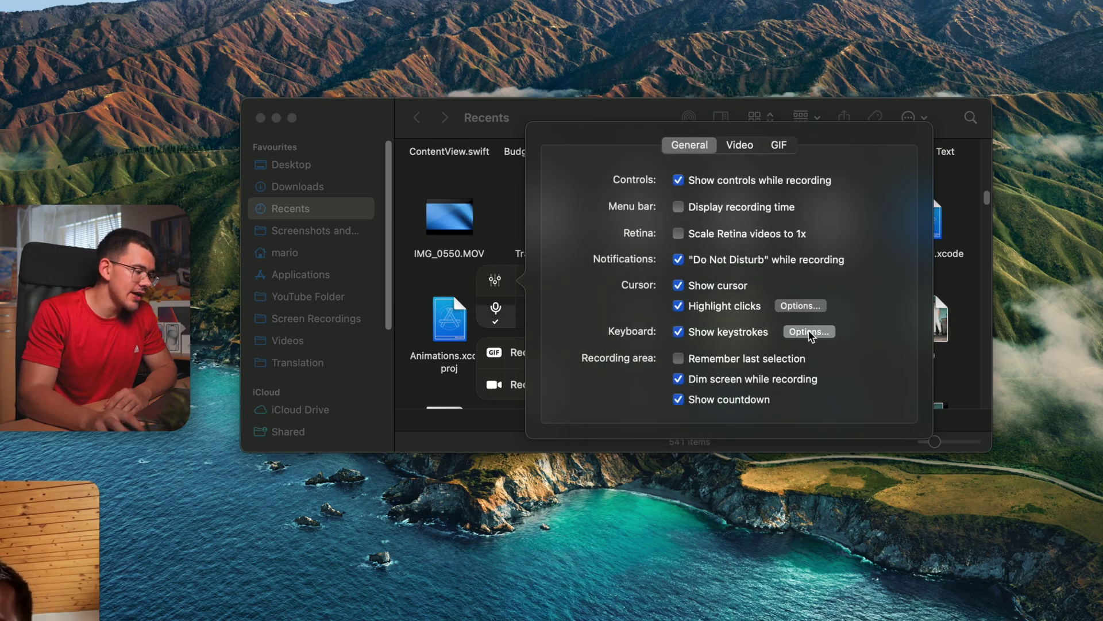
Step: Preview the keystroke overlay at Bottom-Left and Top-Left, return it to Bottom-Center, and limit it to command keys only
click(809, 331)
key(super+shift+f)
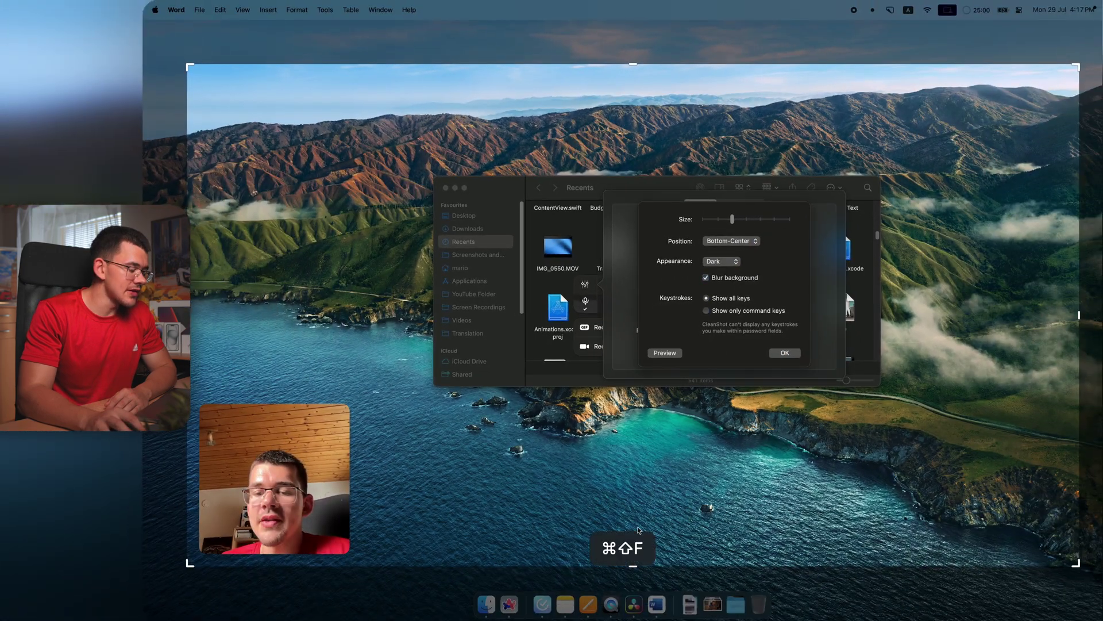
click(734, 245)
click(735, 229)
click(746, 237)
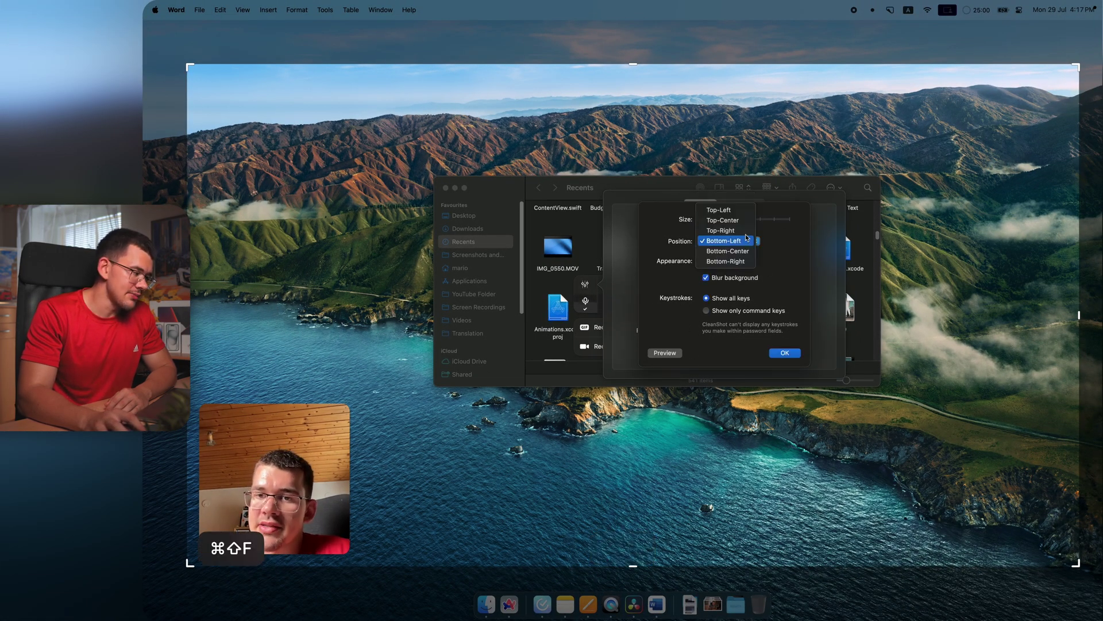
click(719, 209)
click(725, 241)
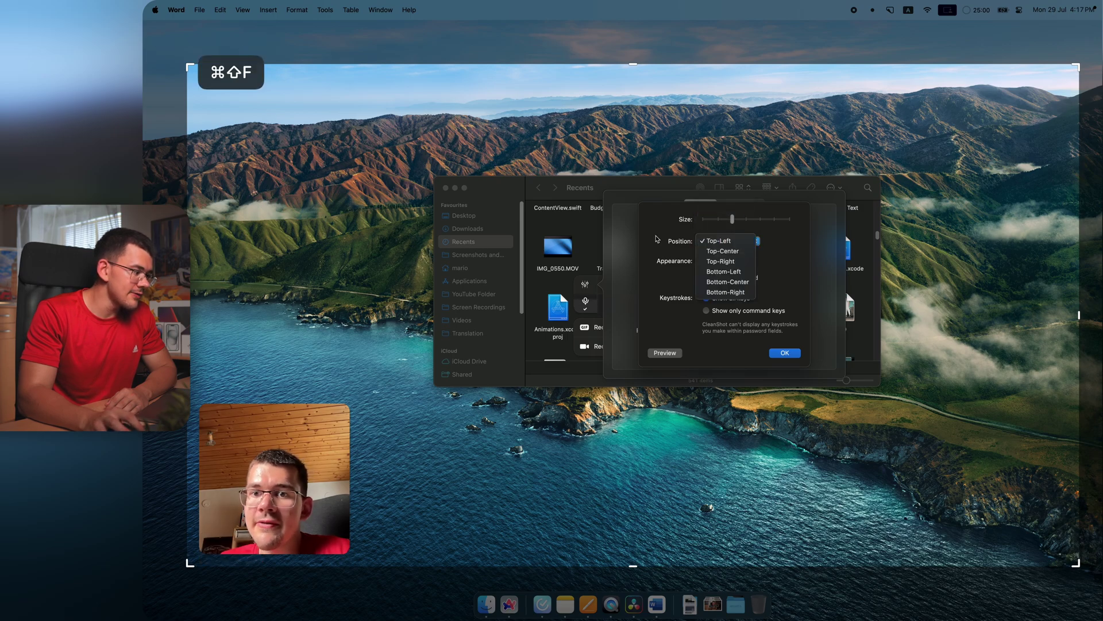
click(728, 281)
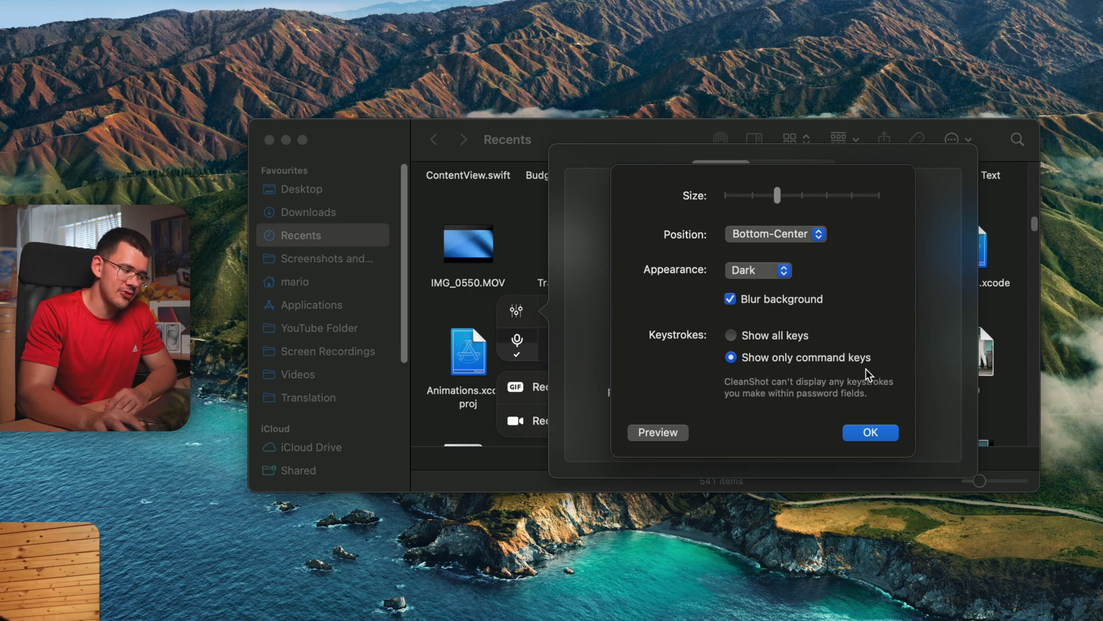
click(853, 430)
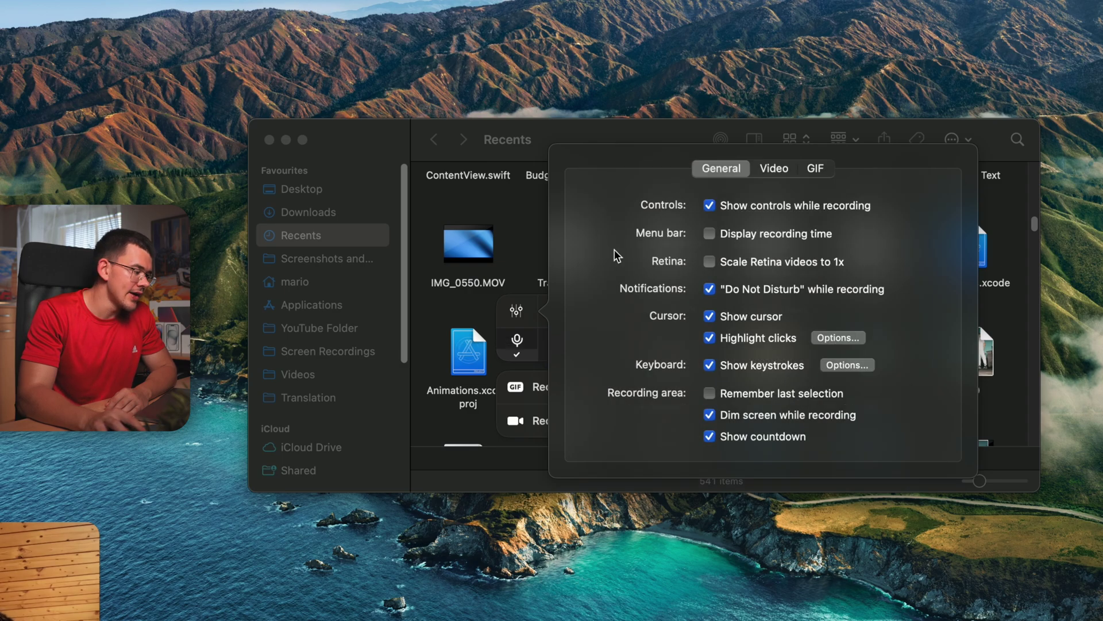
Step: Review the video recording's maximum resolution and FPS choices and the GIF settings, and close the recording settings
click(779, 174)
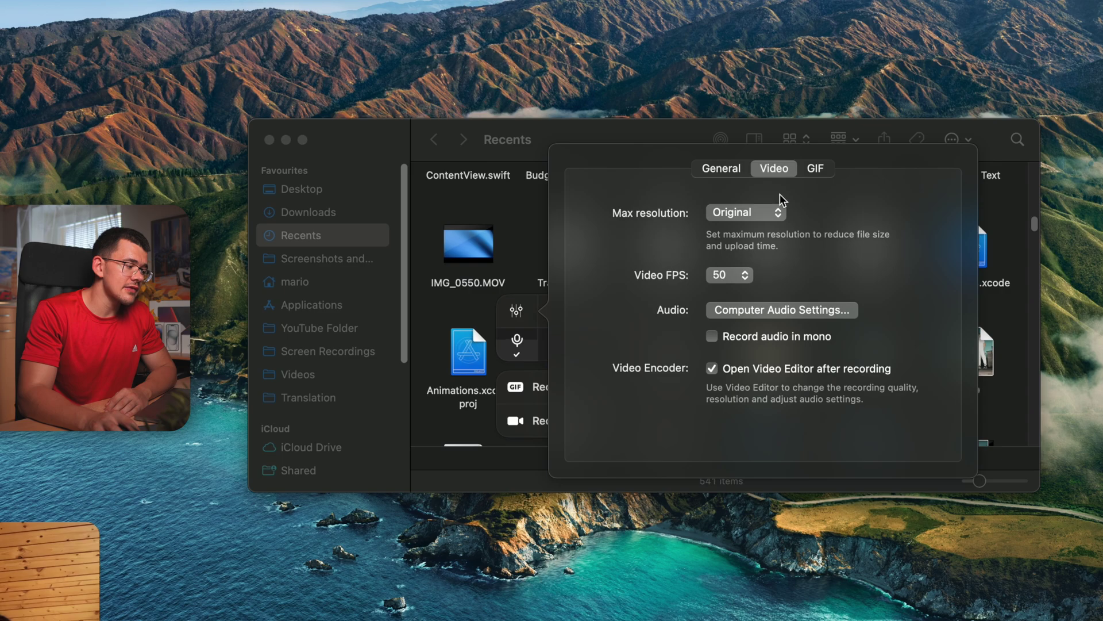
click(779, 213)
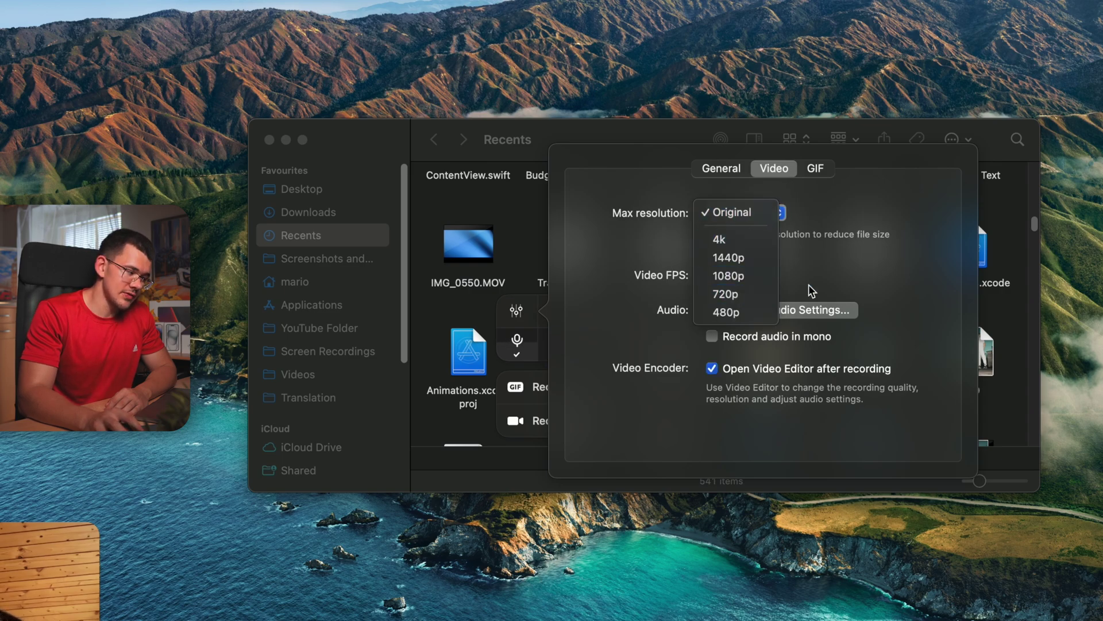
click(850, 276)
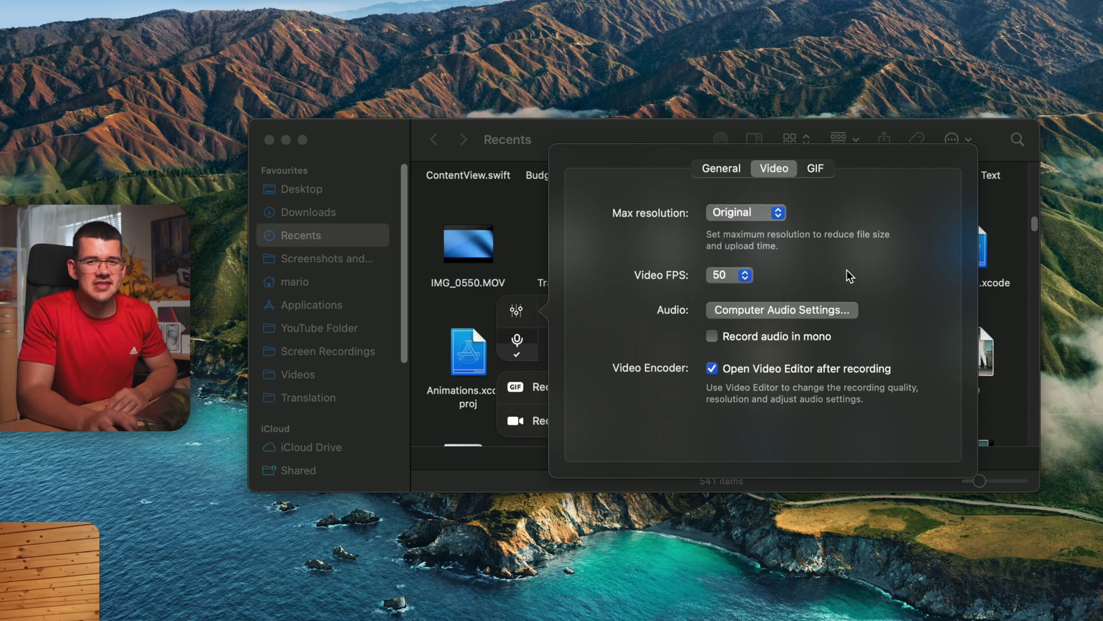
click(745, 213)
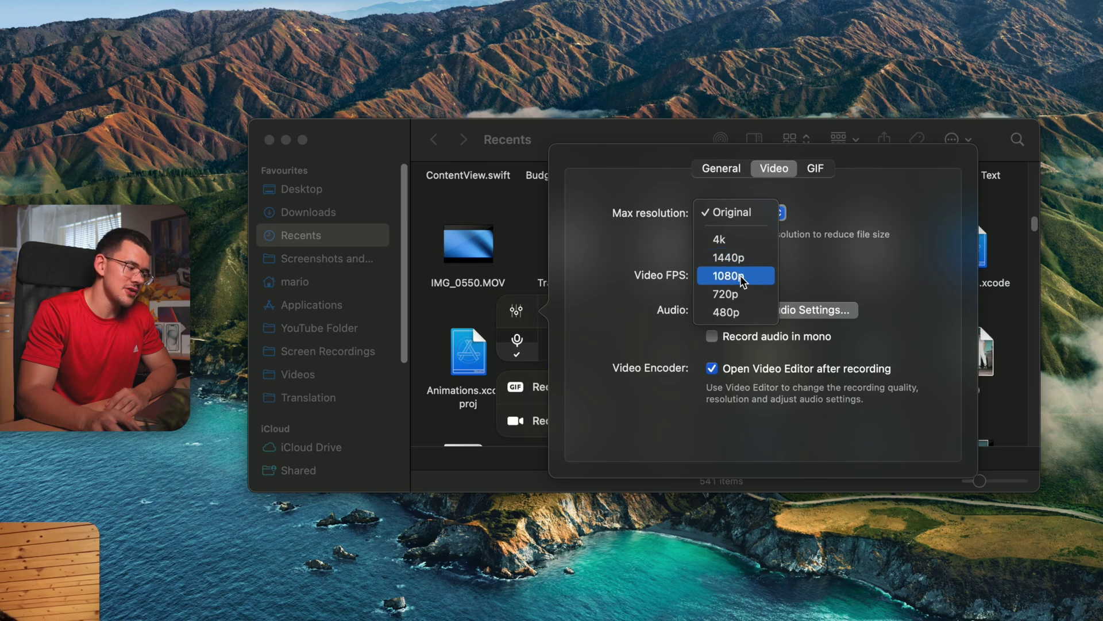
click(926, 271)
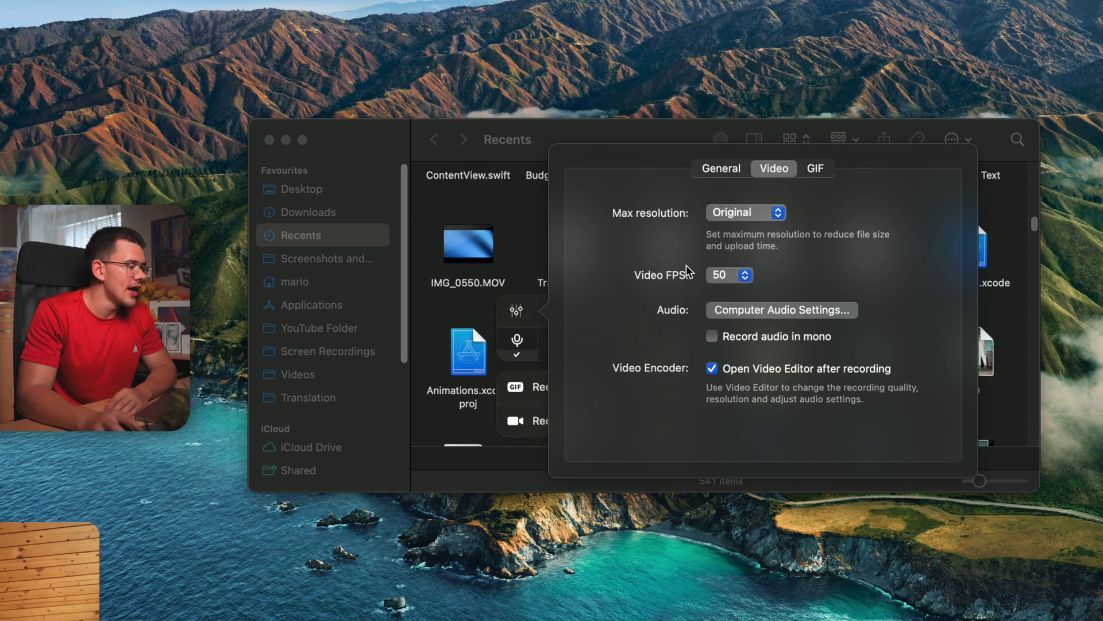
click(730, 274)
click(778, 286)
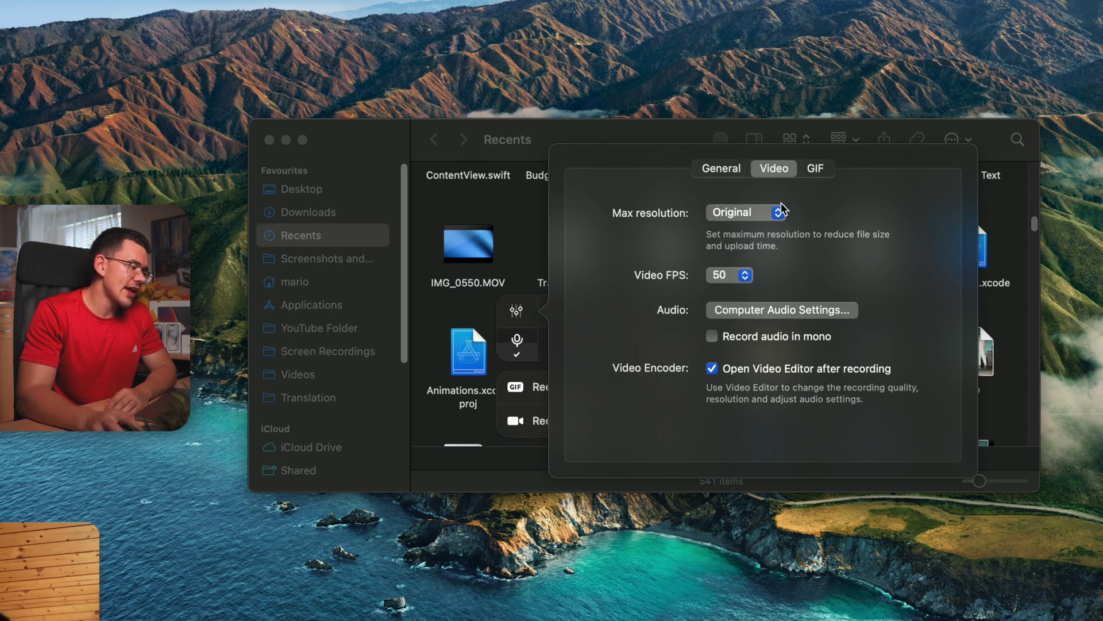
click(815, 168)
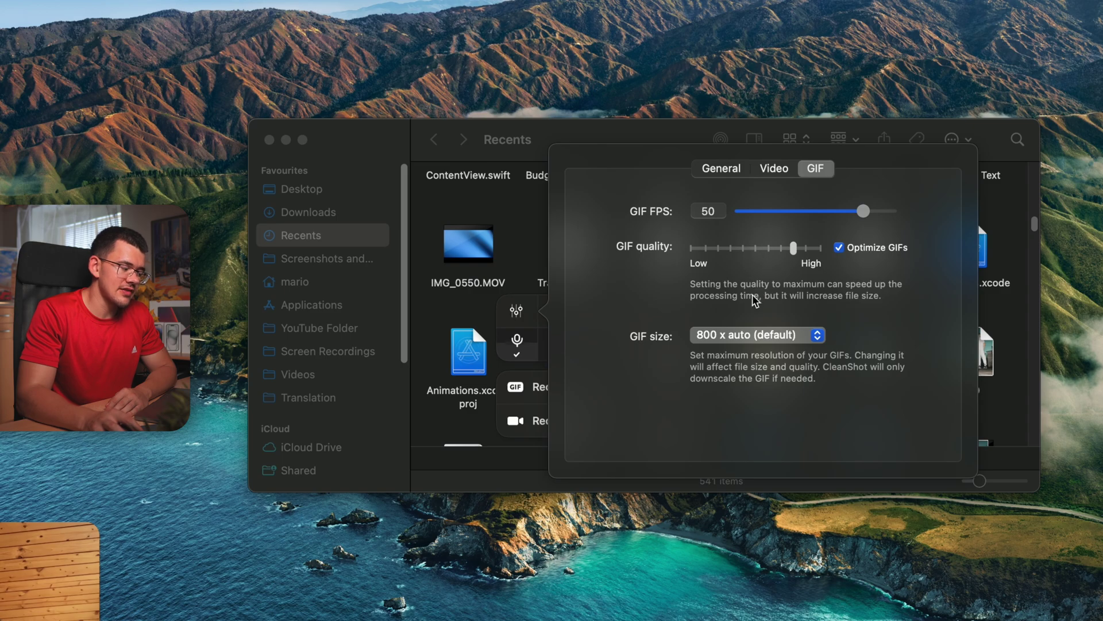
key(Escape)
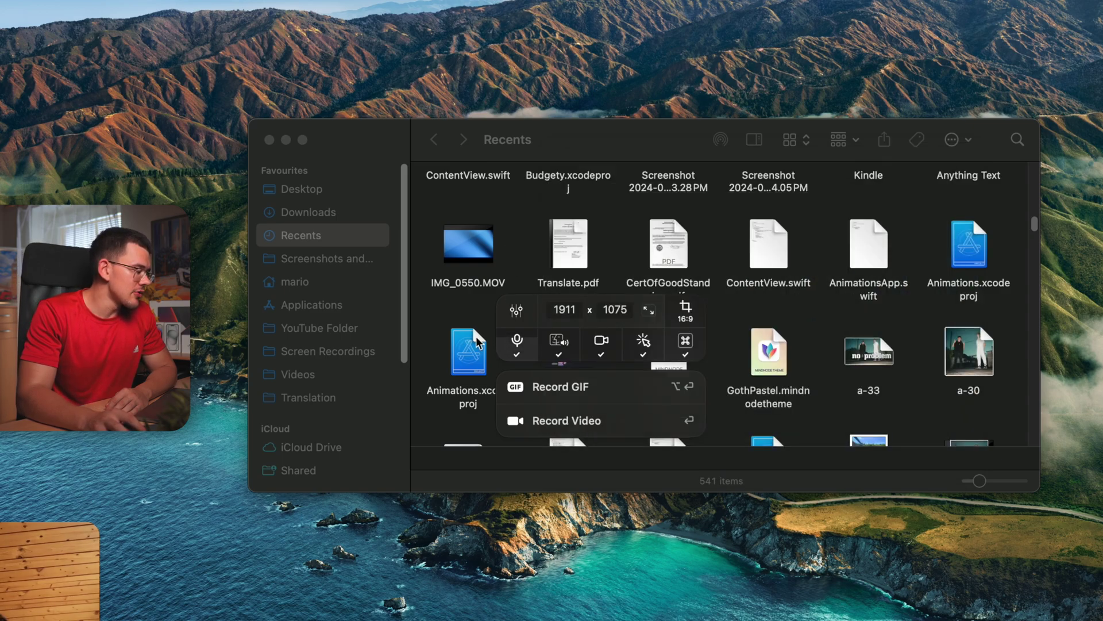
Step: Record a short video of the selected area while clicking, copying and scrolling in the Recents folder, and stop the recording
click(586, 422)
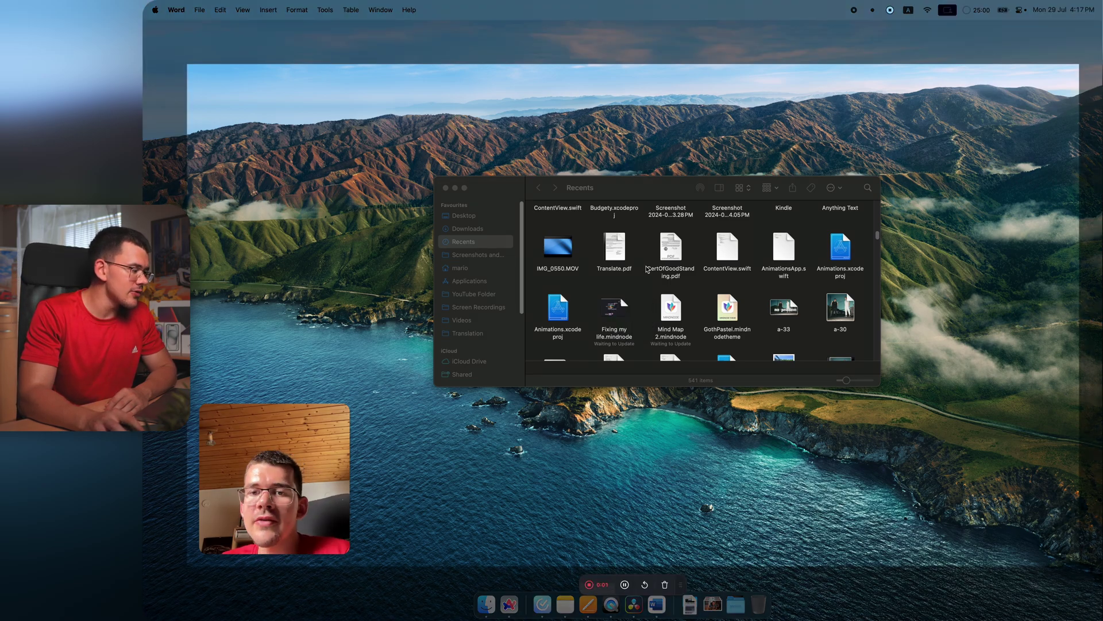
click(645, 315)
click(644, 316)
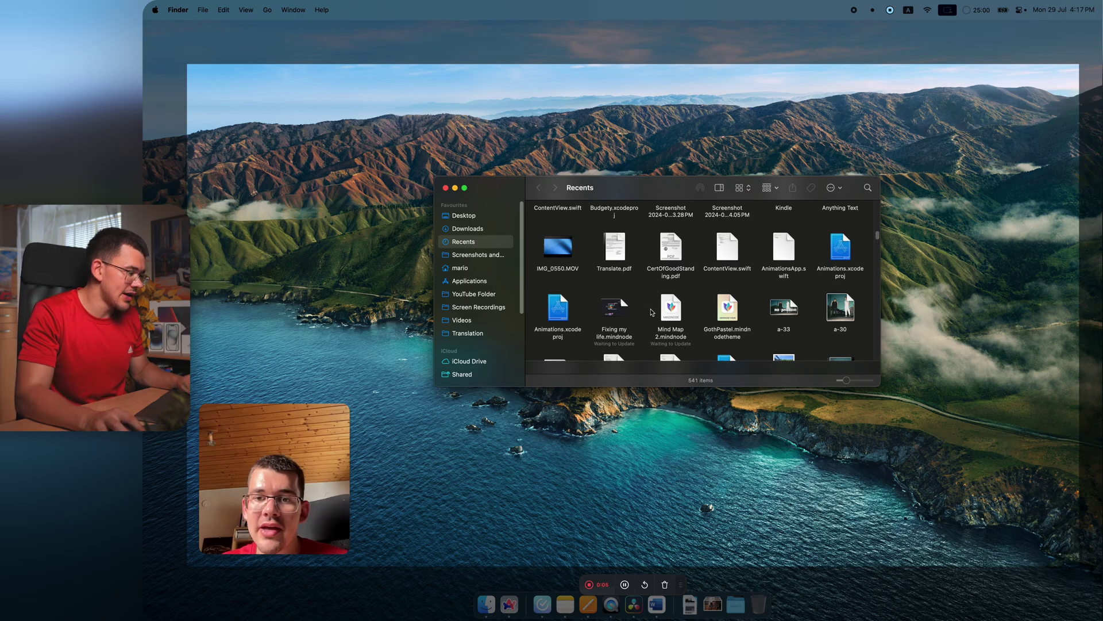
click(670, 311)
key(super+c)
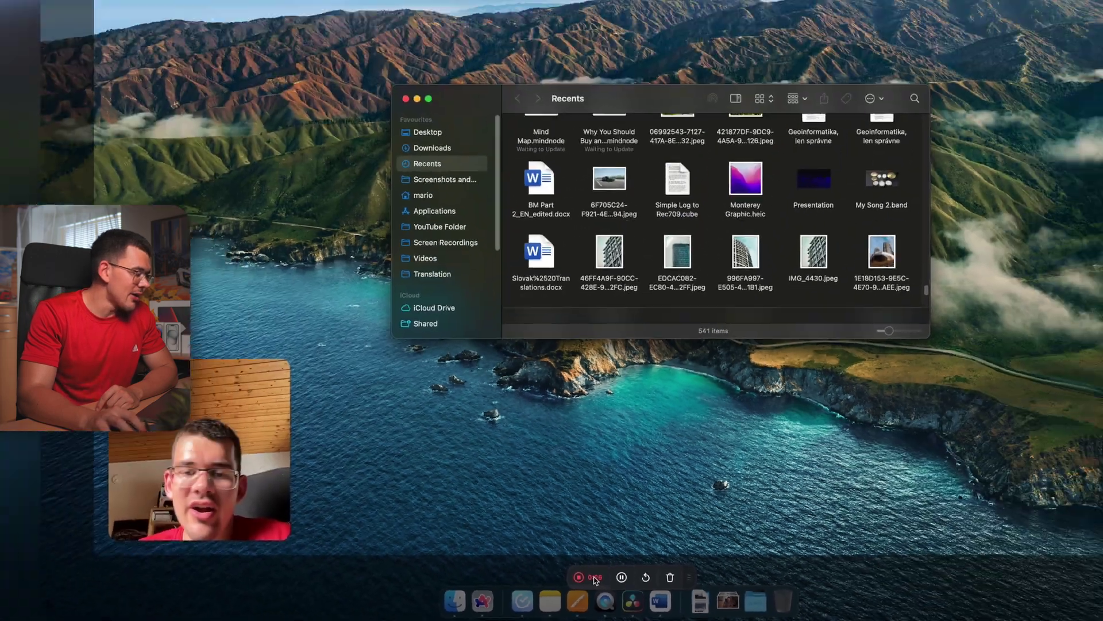
click(594, 578)
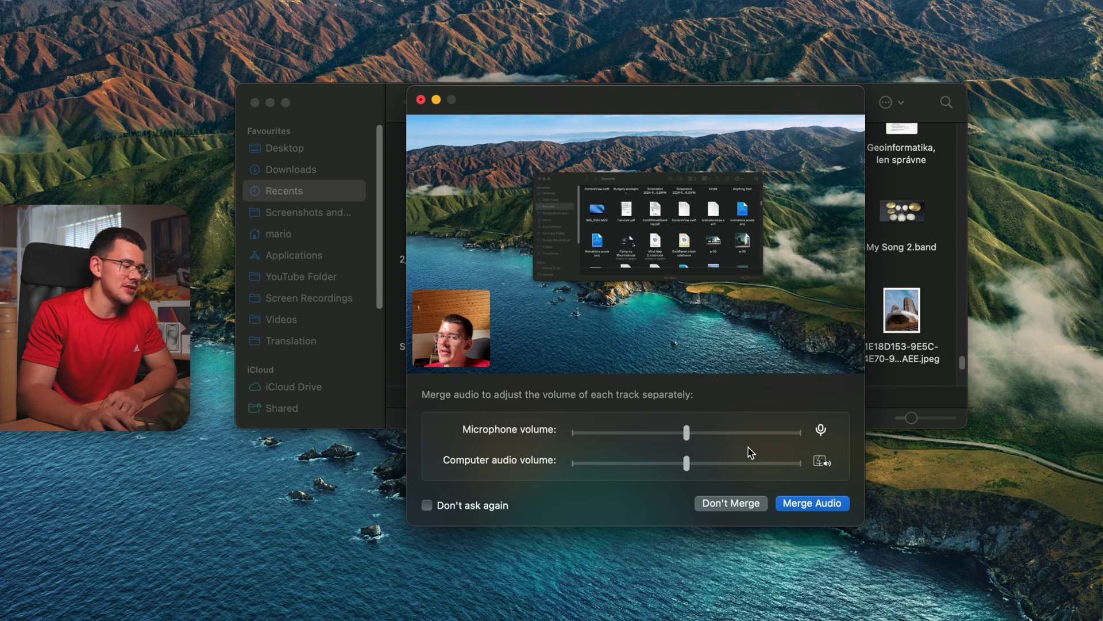
Step: Open the recording for editing without merging its microphone and computer audio
mouse_move(662, 248)
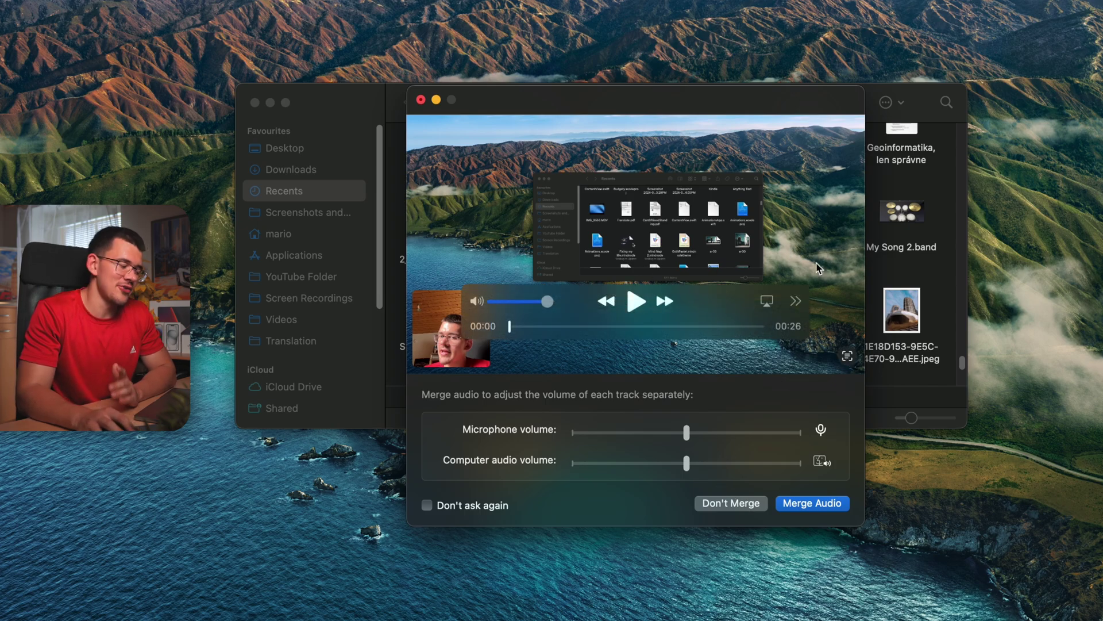
click(729, 508)
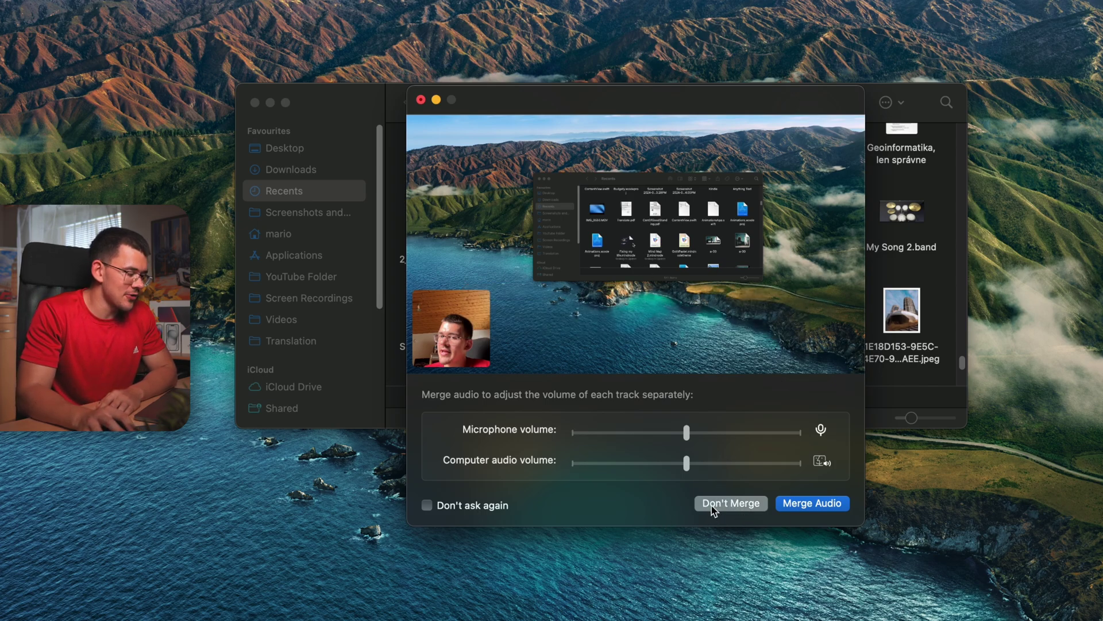
click(653, 368)
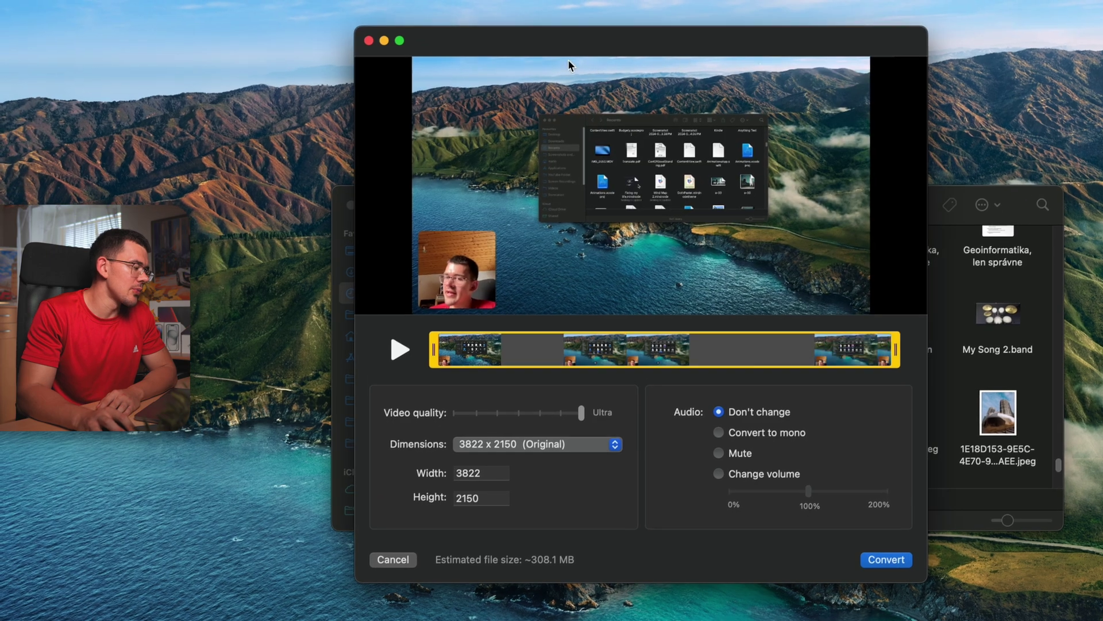
Step: Try trimming both ends of the recording, review the dimension choices, and leave the video editor without converting
drag(433, 358, 456, 357)
drag(895, 353, 865, 357)
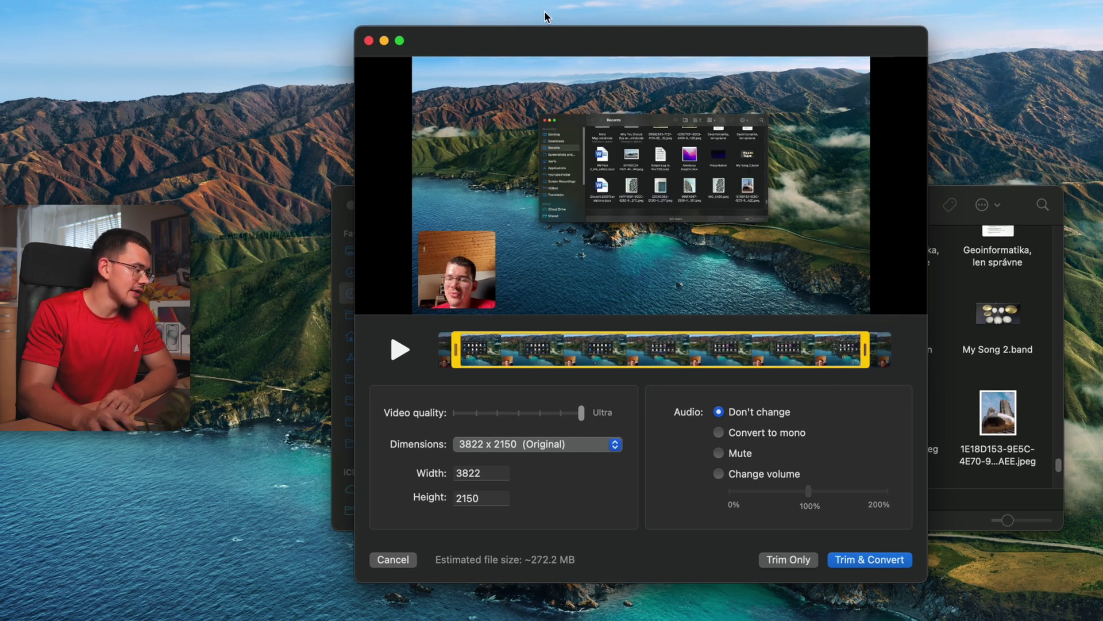
click(526, 446)
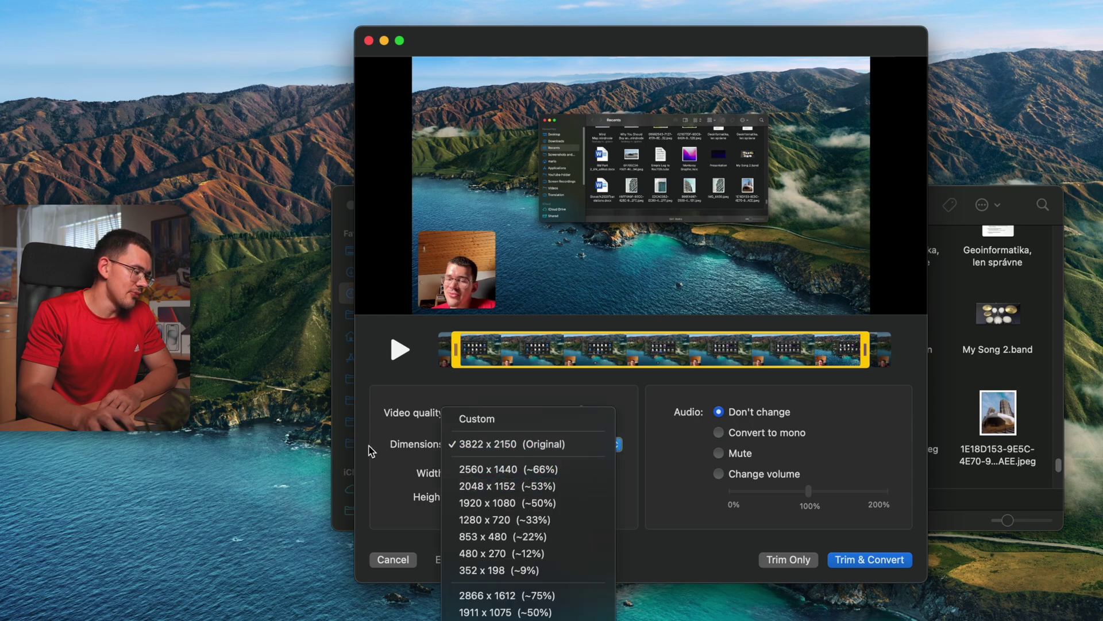
key(Escape)
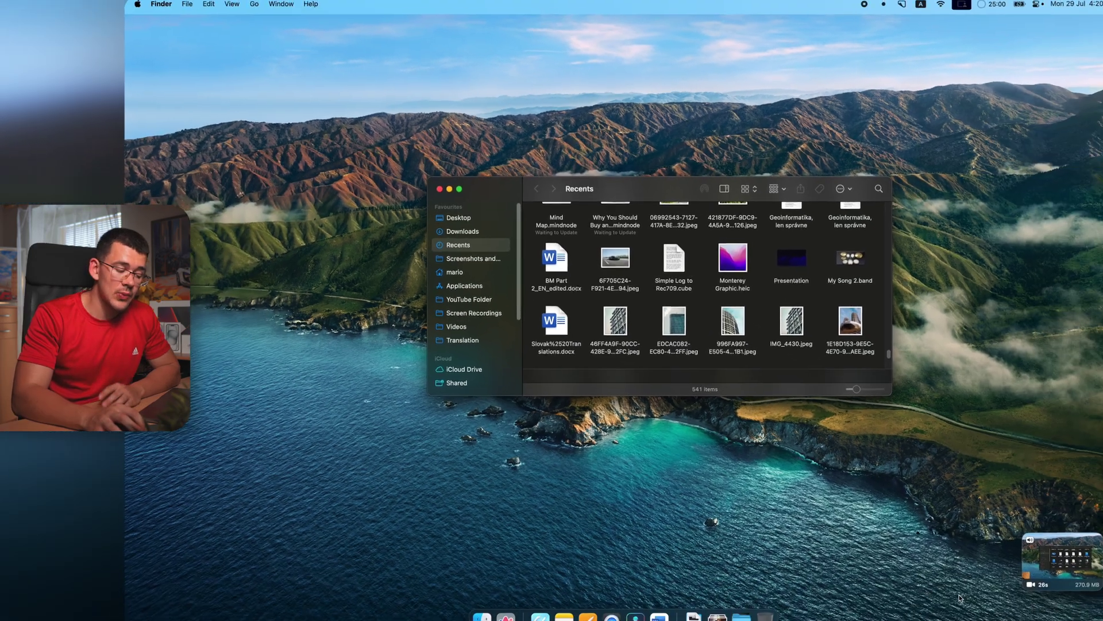
Step: Open the capture history, browse its screenshot, video and GIF filters, and close it
mouse_move(1071, 544)
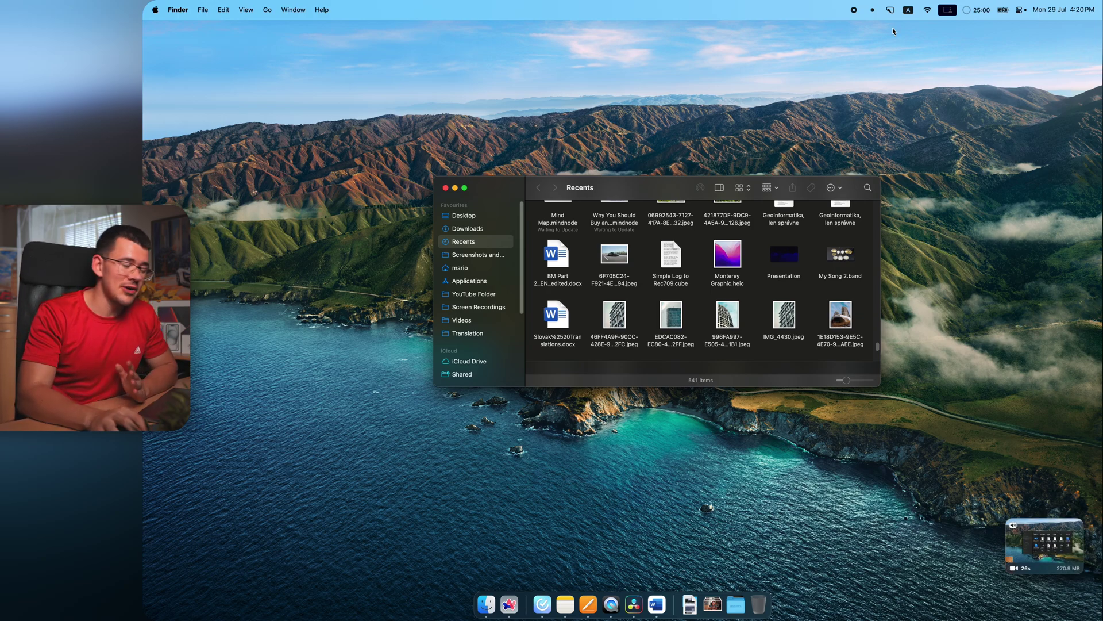
click(889, 10)
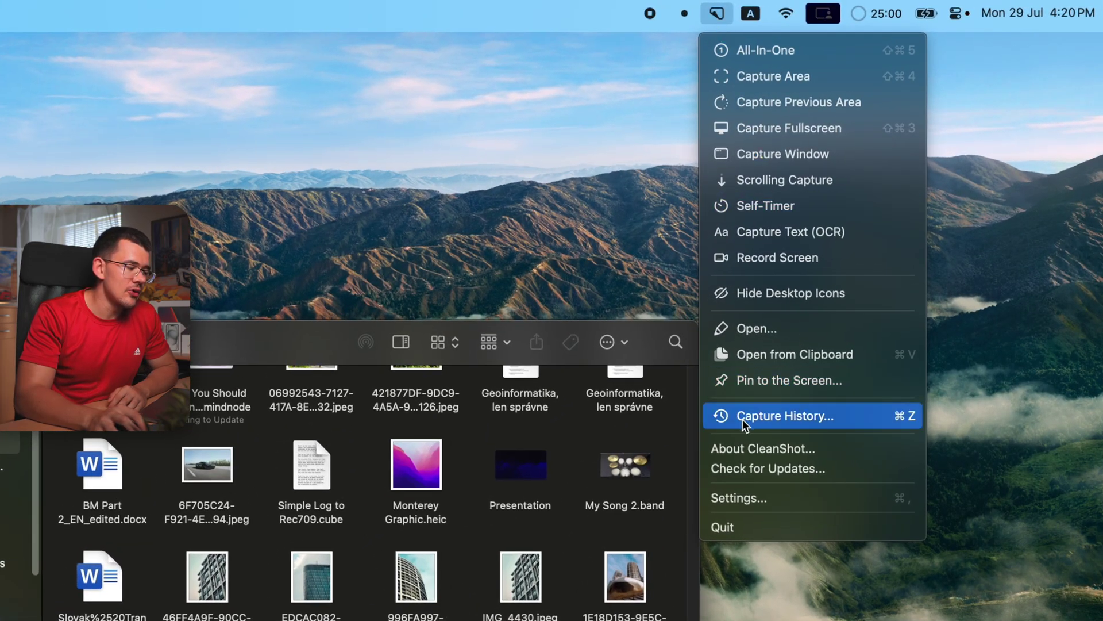
click(743, 419)
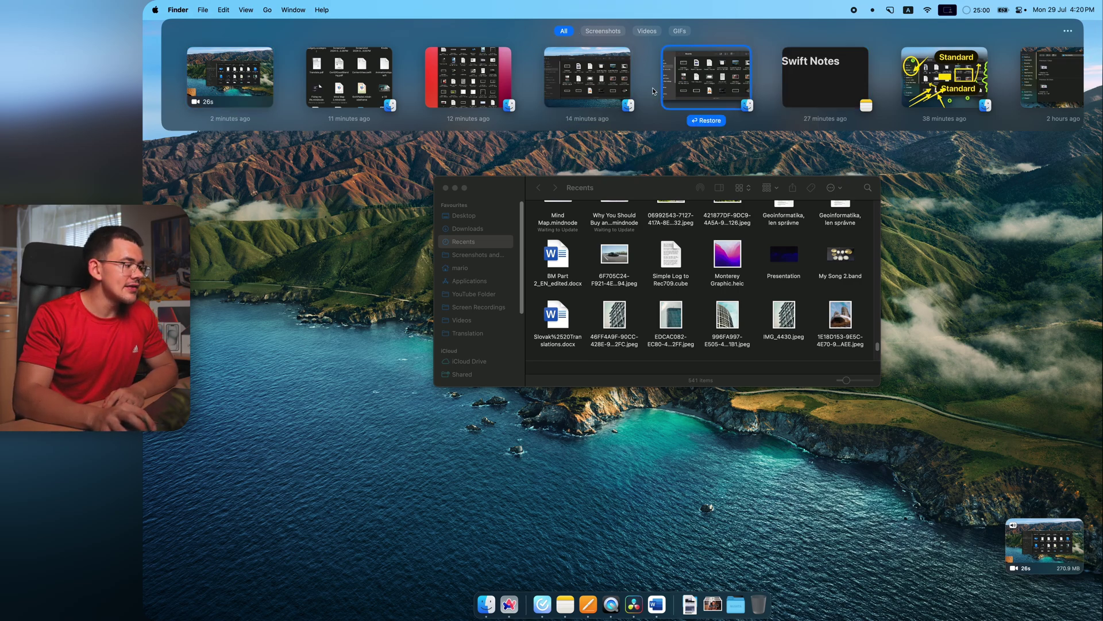
click(592, 32)
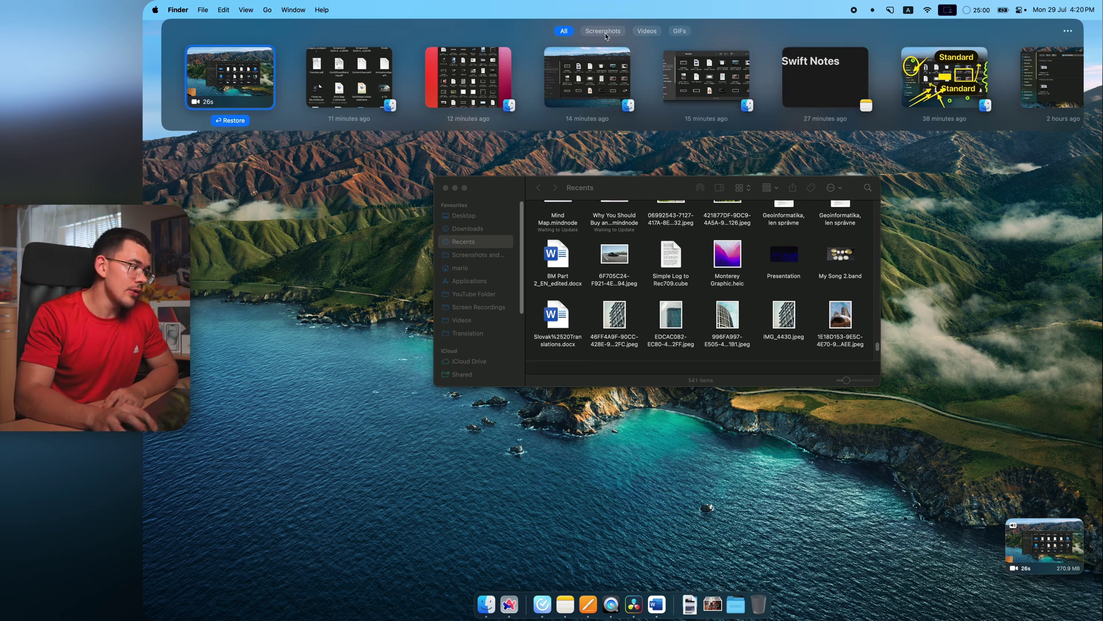
click(647, 31)
click(679, 32)
key(Escape)
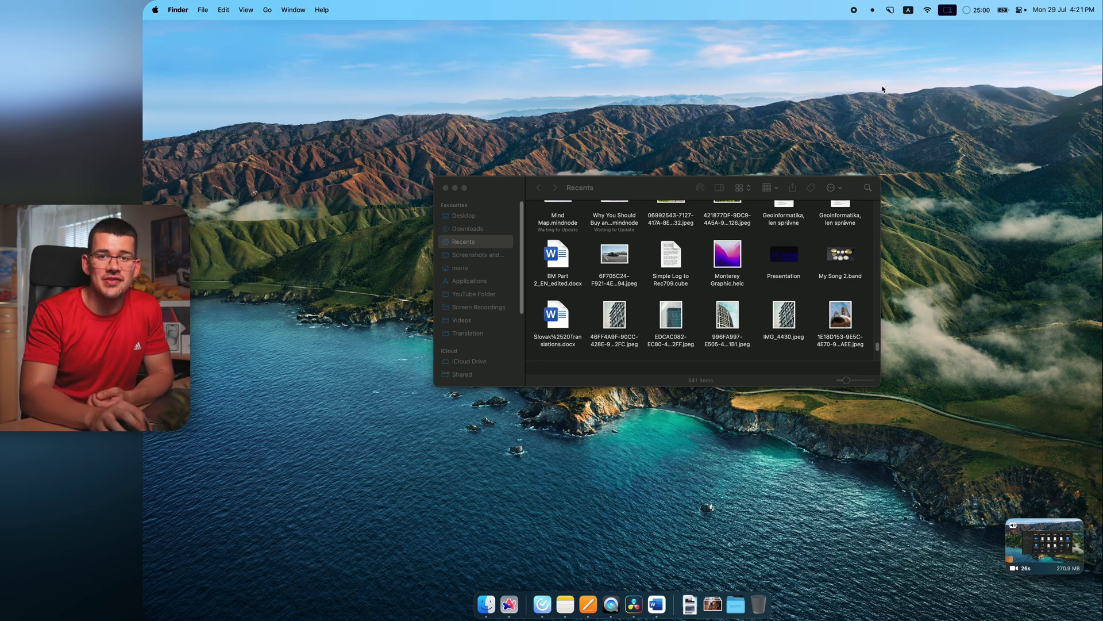
Step: Open the 2019-Bugatti-Divo JPG image from the Downloads folder in the annotation editor
click(889, 11)
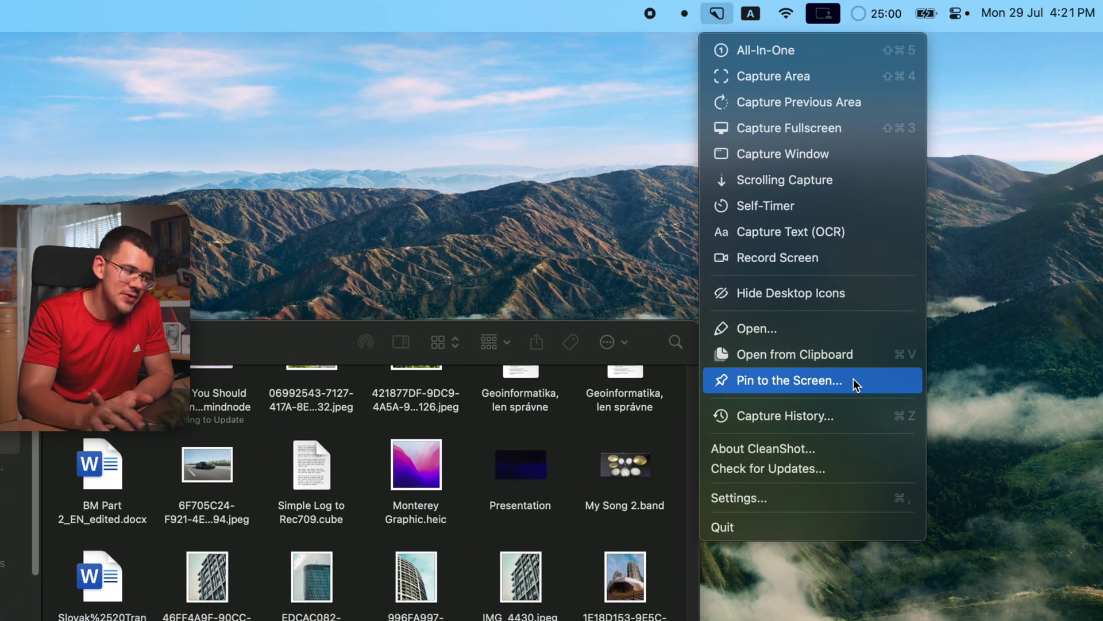
click(805, 335)
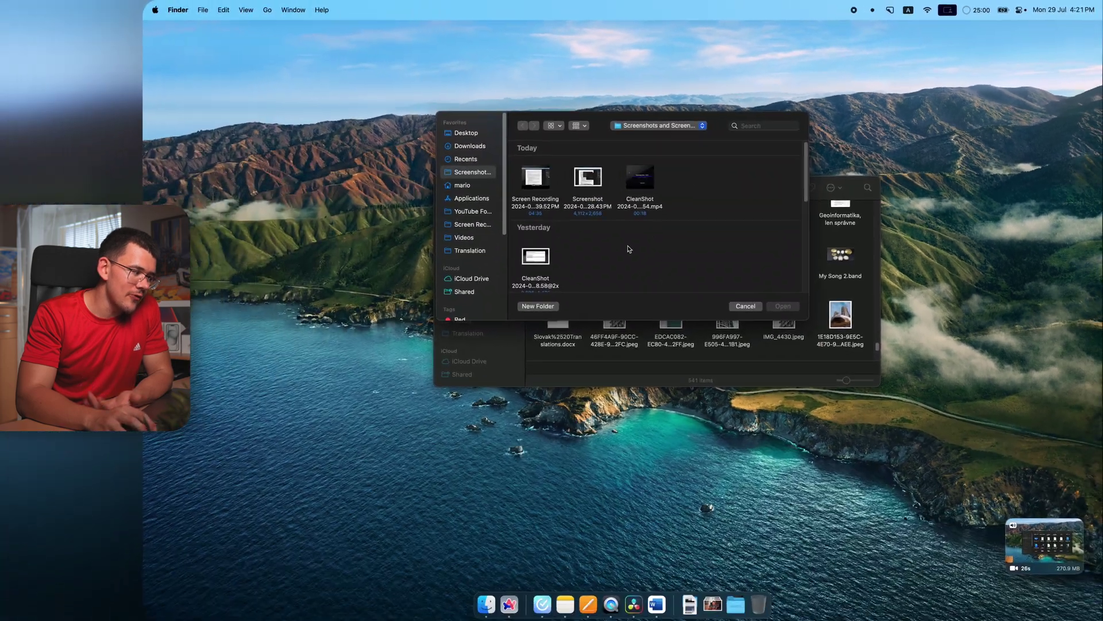
scroll(600, 243, down, 10)
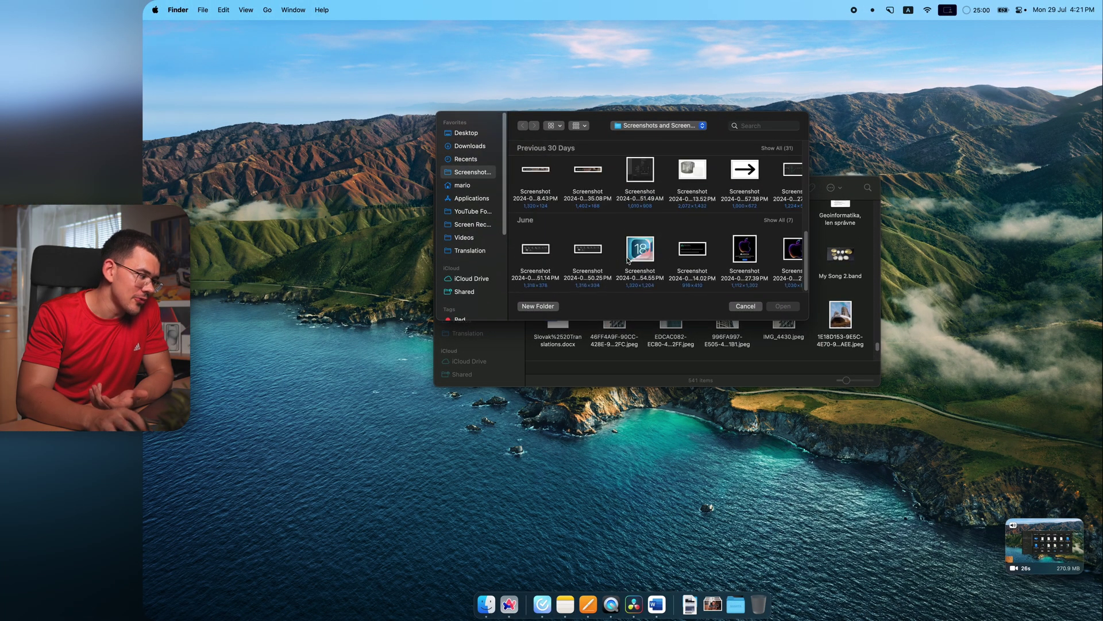
click(482, 150)
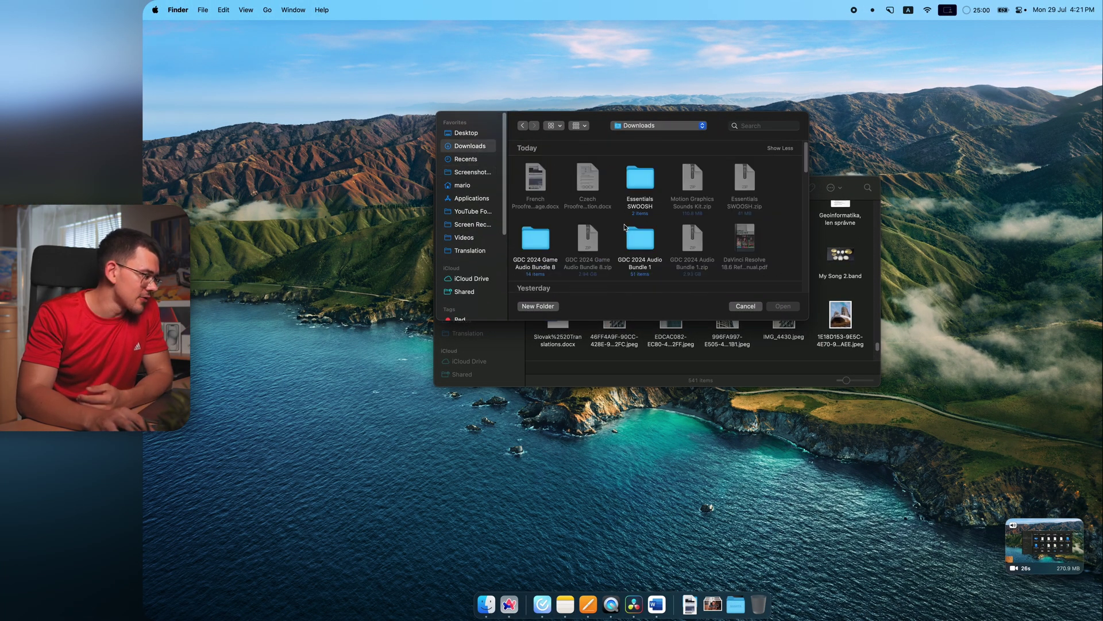
scroll(626, 228, down, 5)
click(535, 173)
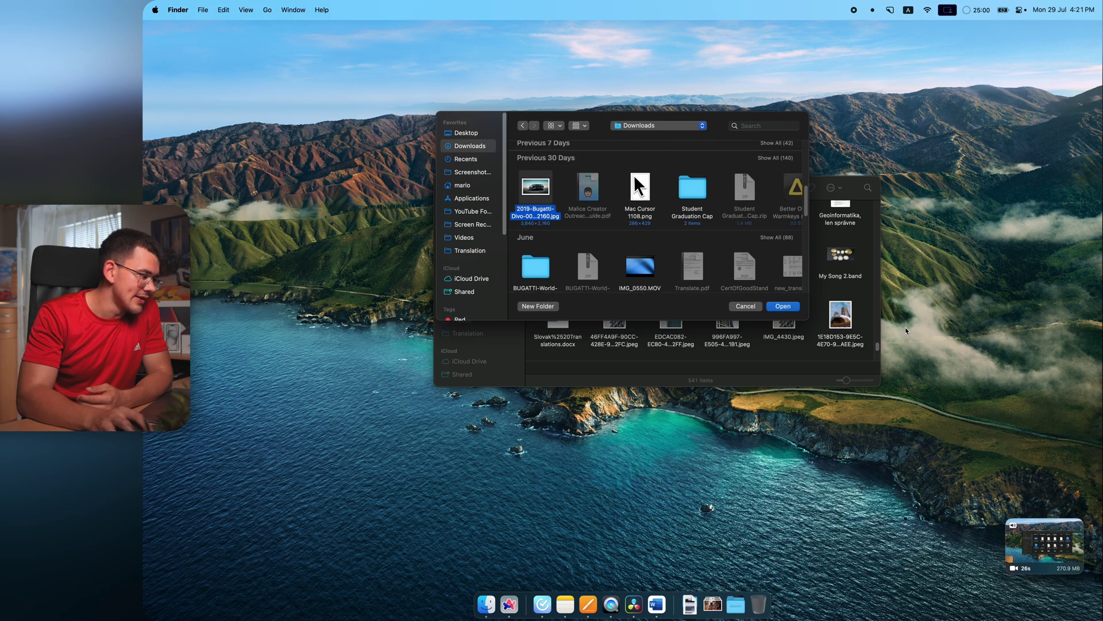
click(783, 305)
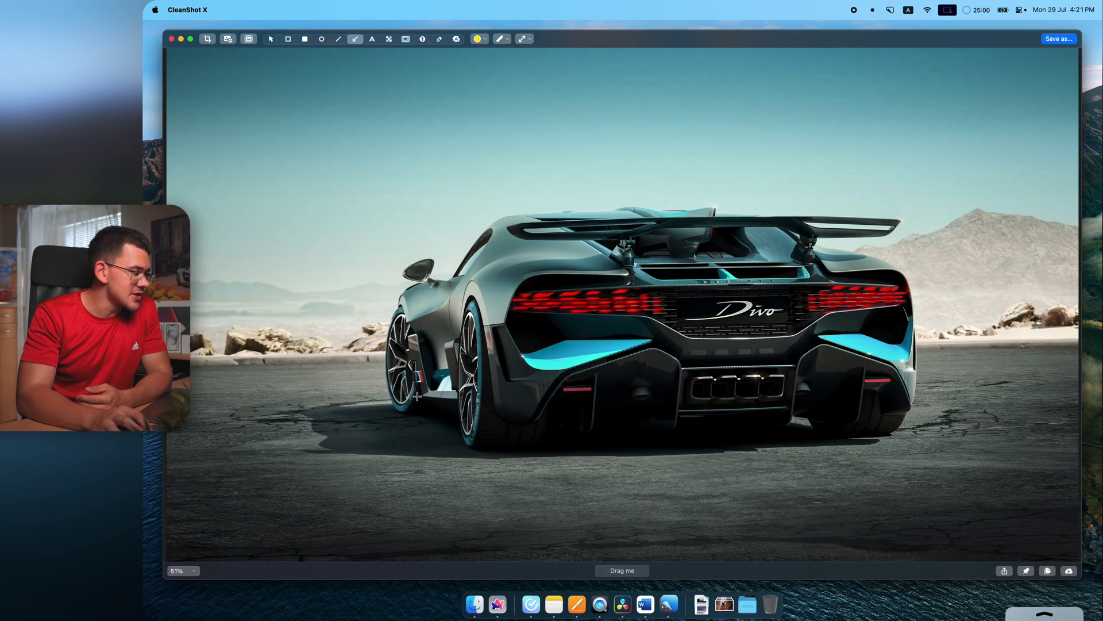
Step: Add a blue-purple gradient background to the car image and draw yellow double-headed and single-headed arrows over the car
click(248, 39)
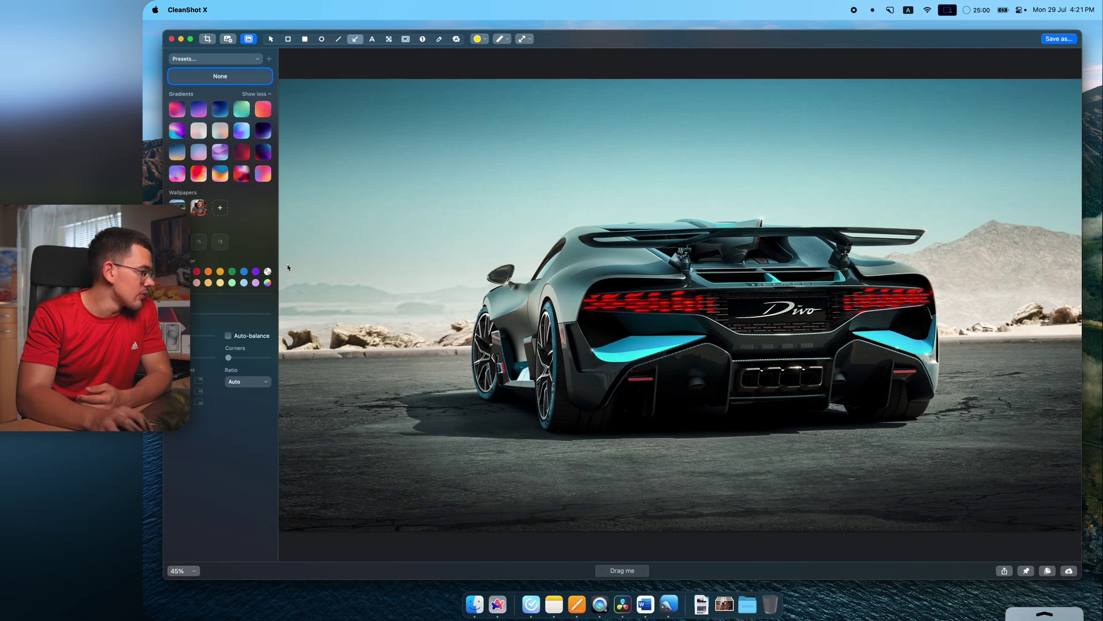
click(243, 131)
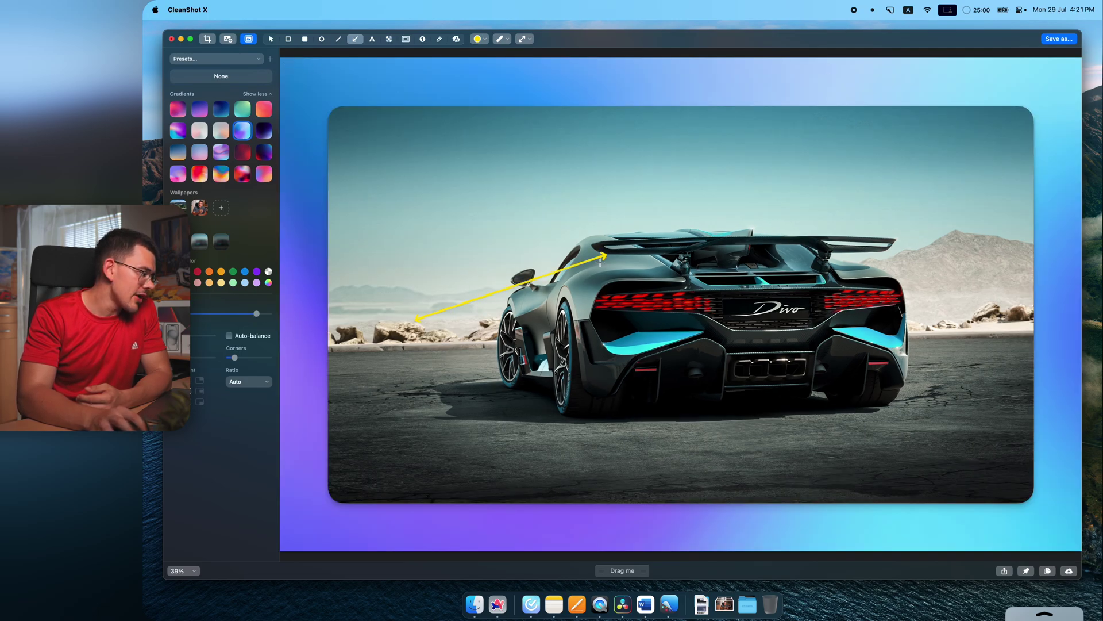
click(523, 39)
click(533, 62)
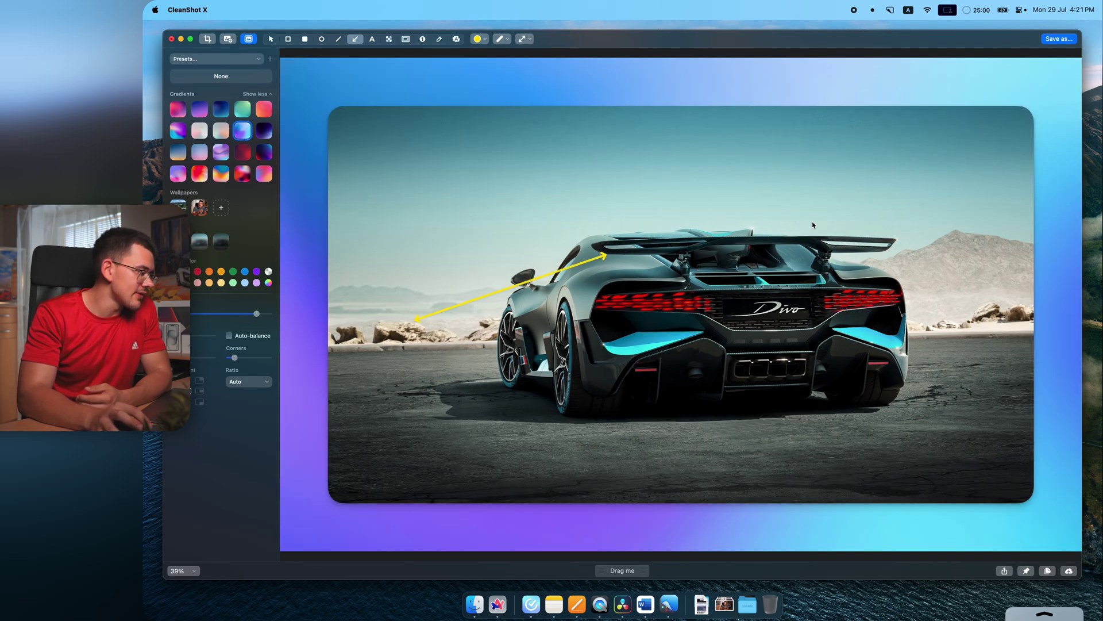
drag(722, 285, 858, 294)
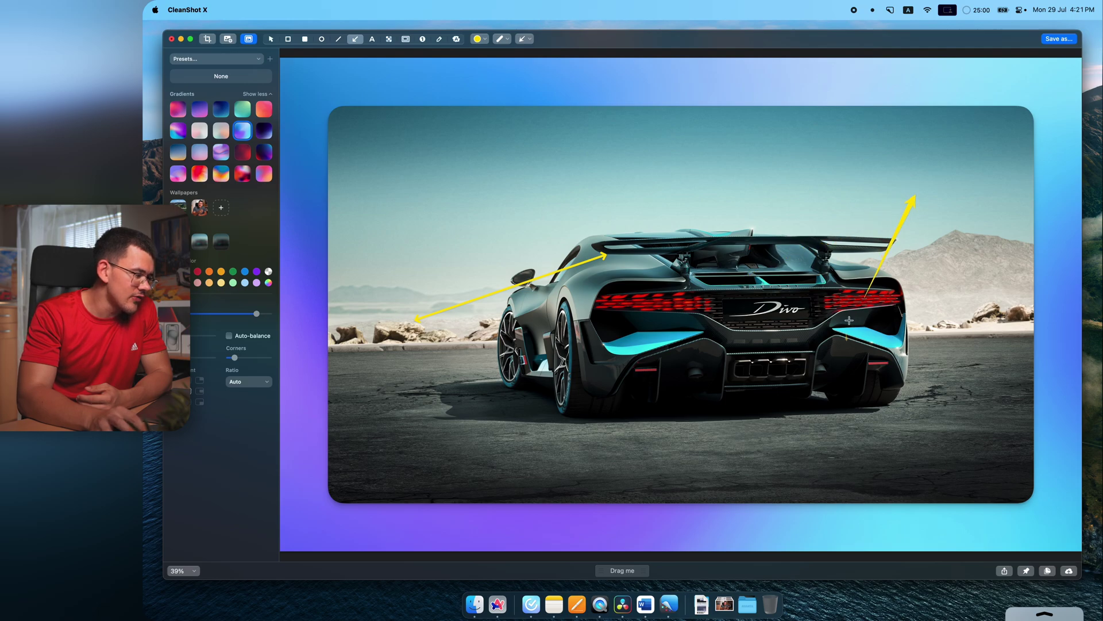